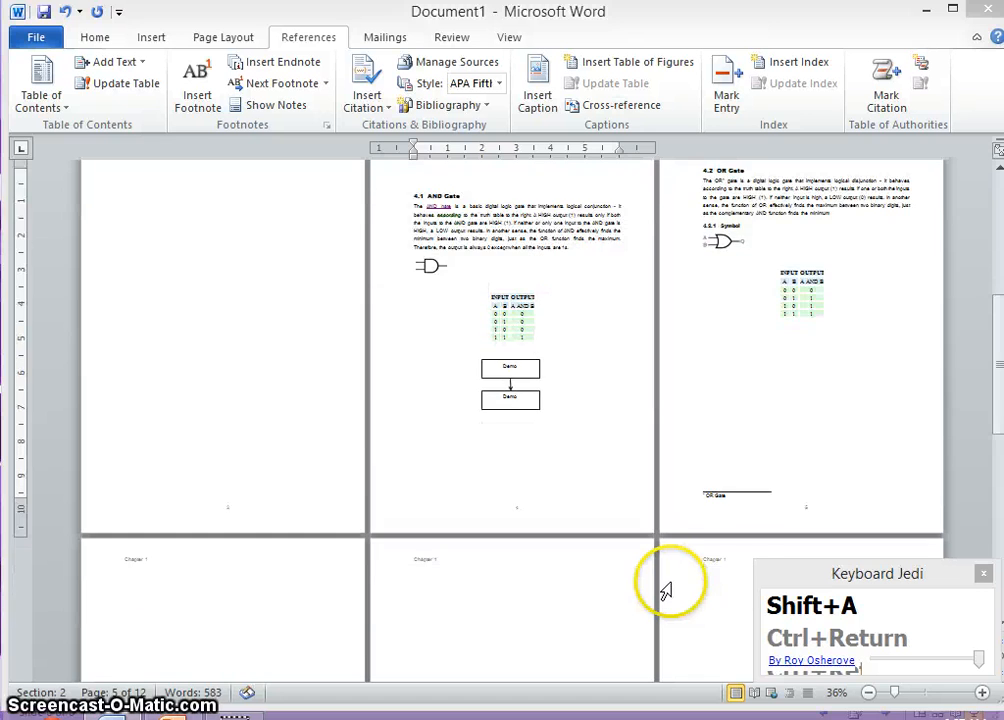
- Delete the empty paragraph above the 4.1 AND Gate heading
{"action": "scroll", "coordinate": [655, 592], "scroll_direction": "up", "scroll_amount": 6}
{"action": "scroll", "coordinate": [545, 537], "scroll_direction": "up", "scroll_amount": 1}
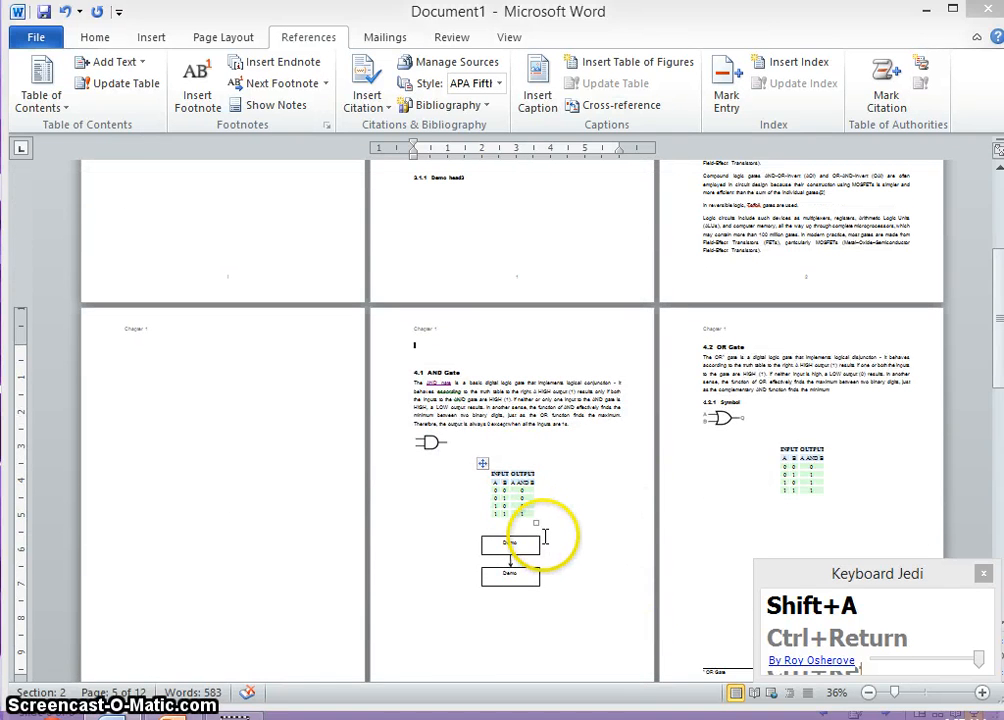
{"action": "key", "text": "Delete"}
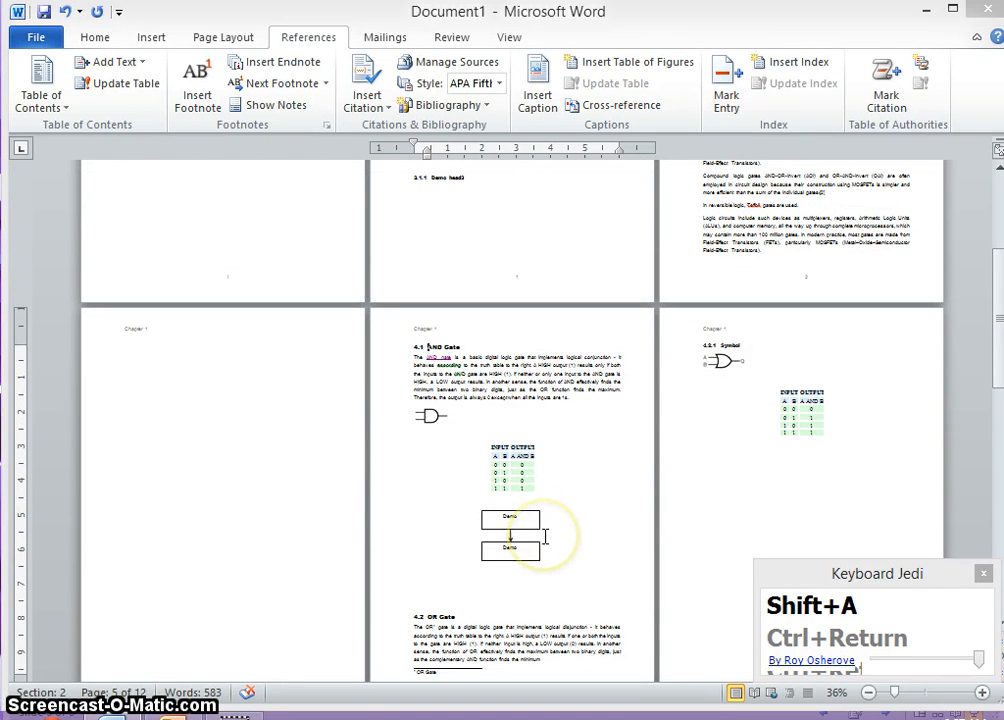
- Remove the blank line above the 4.2 OR Gate heading and insert a page break so the section starts on a new page
{"action": "left_click", "coordinate": [418, 601]}
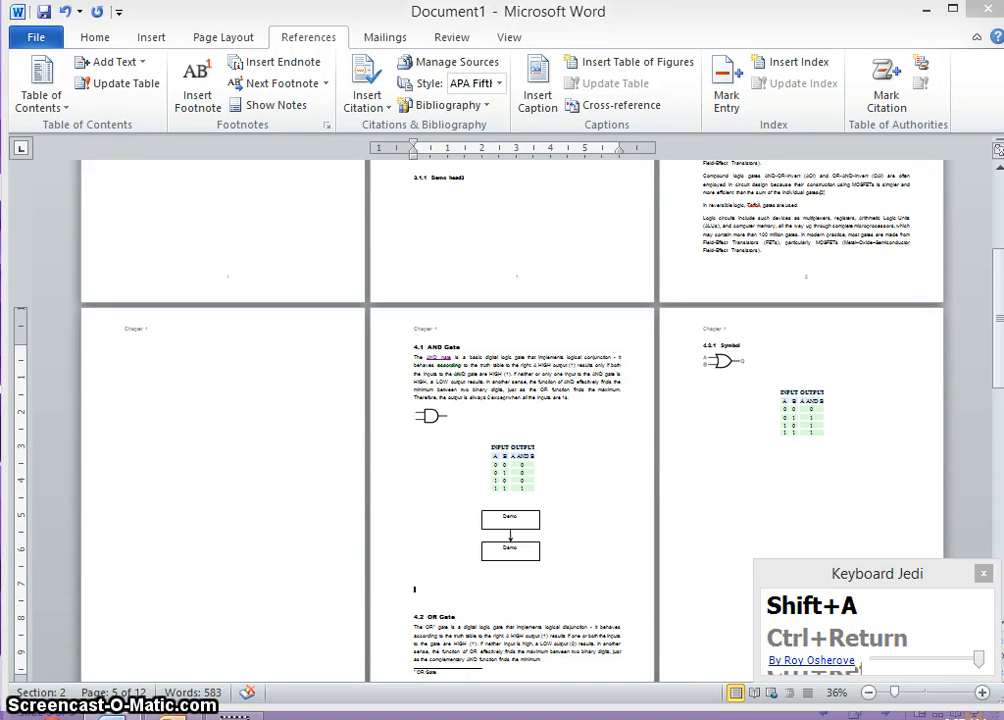
{"action": "key", "text": "Delete"}
{"action": "key", "text": "ctrl+Return"}
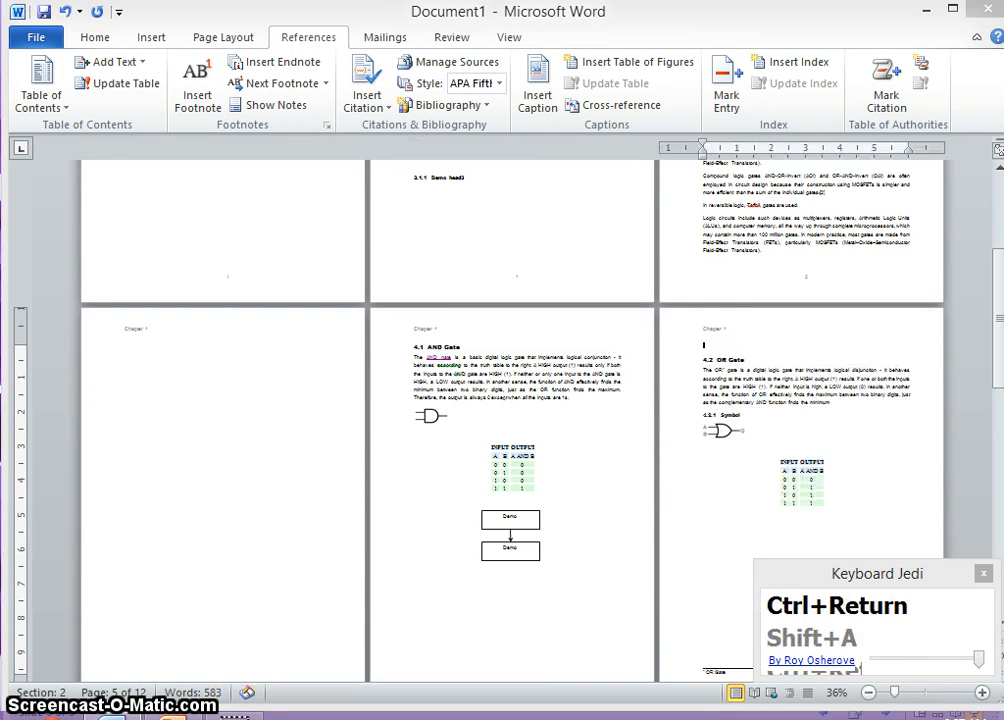
- Add the title "NADA Gate" on the blank page after the OR Gate section and format it as Heading 2
{"action": "scroll", "coordinate": [708, 623], "scroll_direction": "down", "scroll_amount": 8}
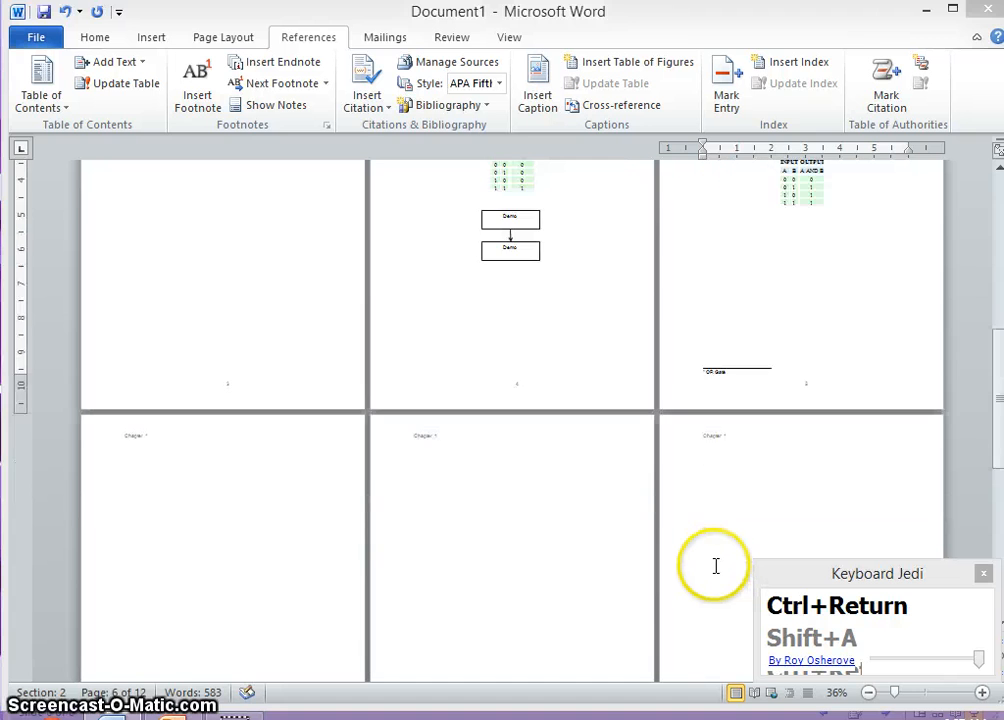
{"action": "scroll", "coordinate": [296, 497], "scroll_direction": "up", "scroll_amount": 1}
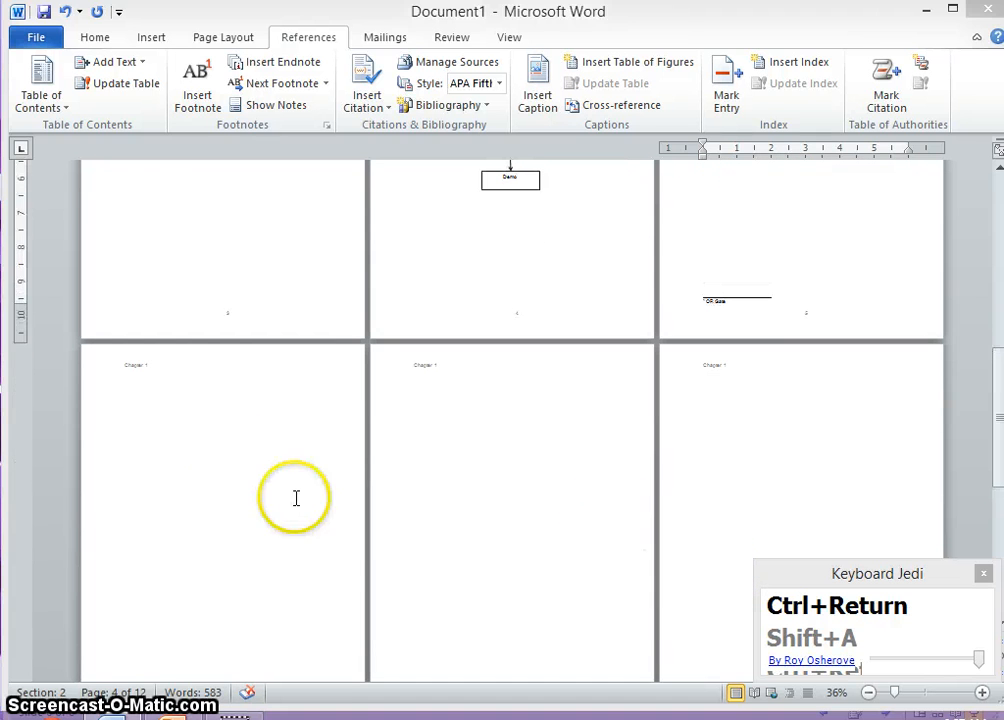
{"action": "left_click", "coordinate": [301, 517]}
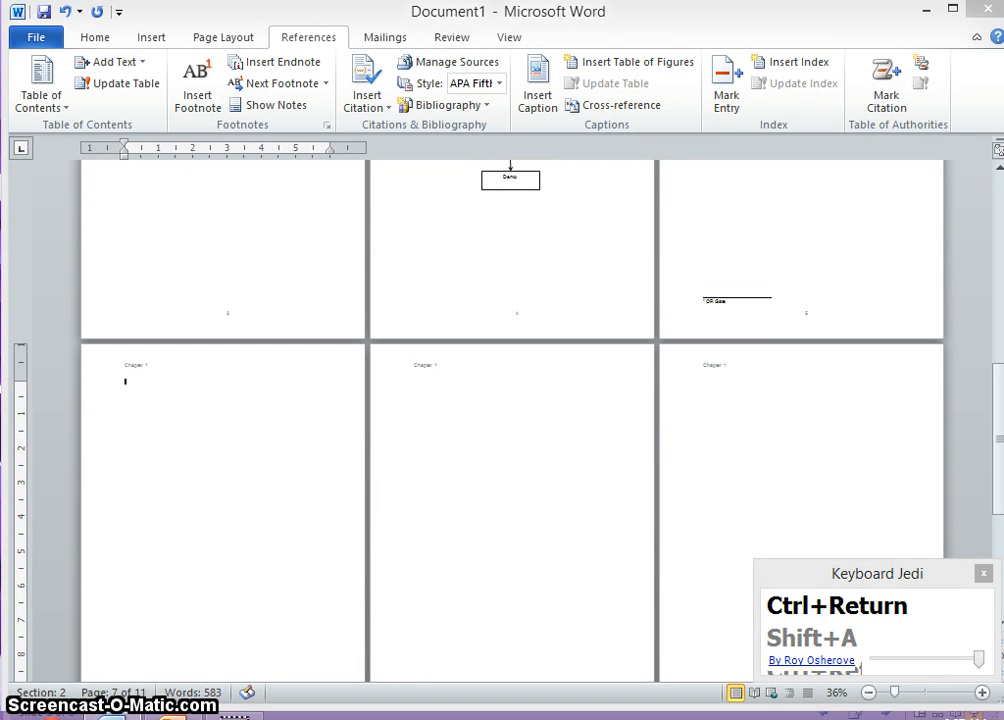
{"action": "type", "text": "NAD"}
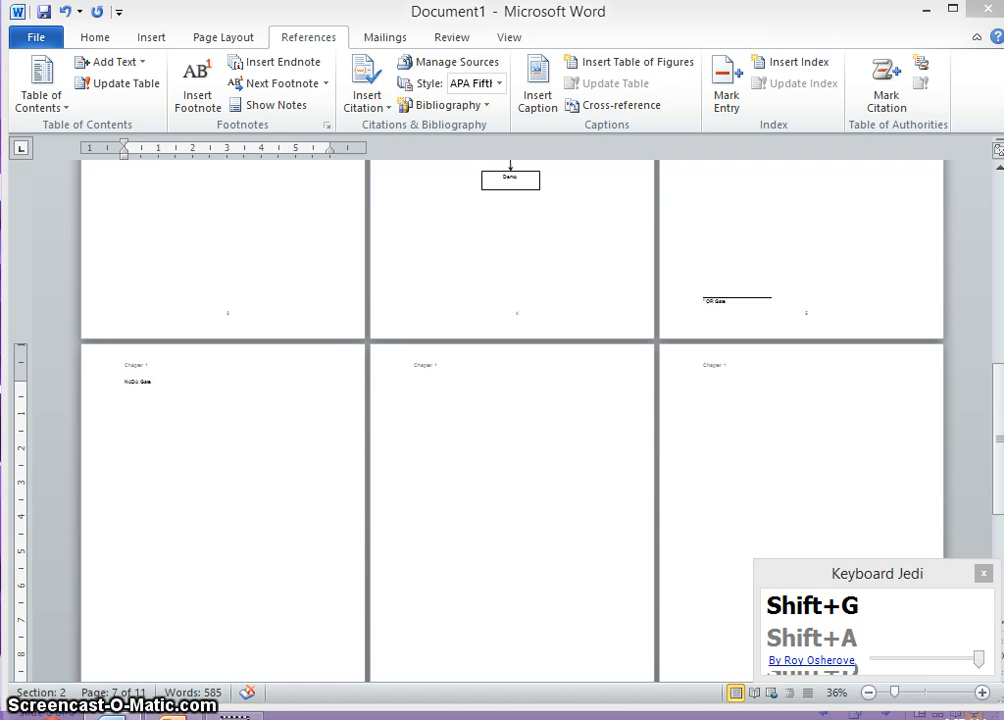
{"action": "key", "text": "ctrl+alt+2"}
- Add the title "NOR Gate" on the blank page after the NADA Gate section and format it as Heading 2
{"action": "left_click", "coordinate": [545, 542]}
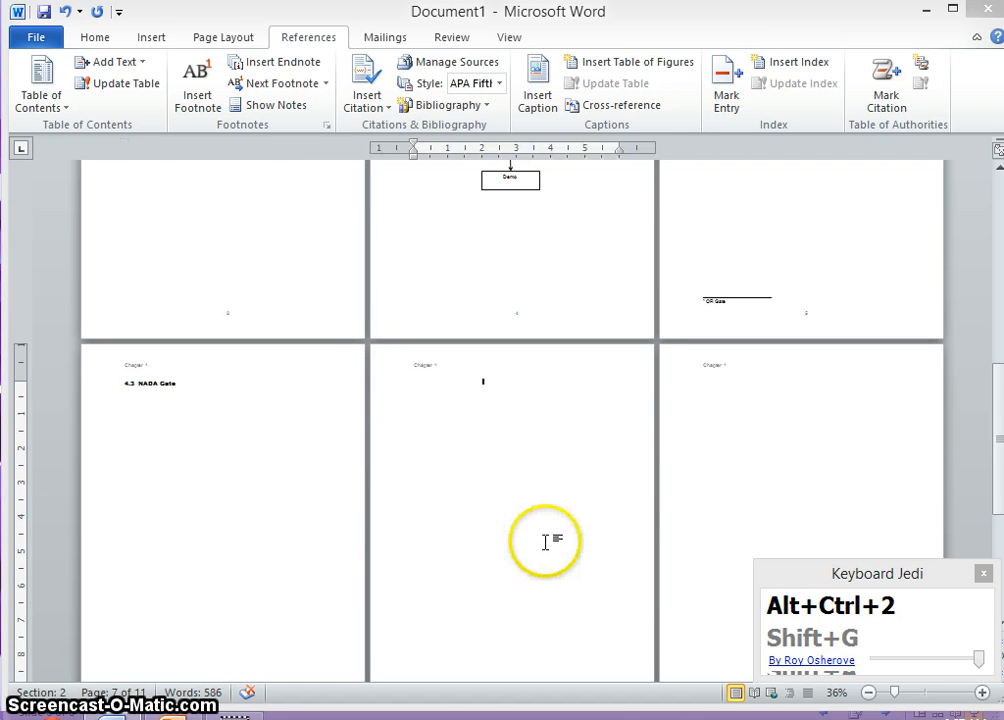
{"action": "type", "text": "NOR Gate"}
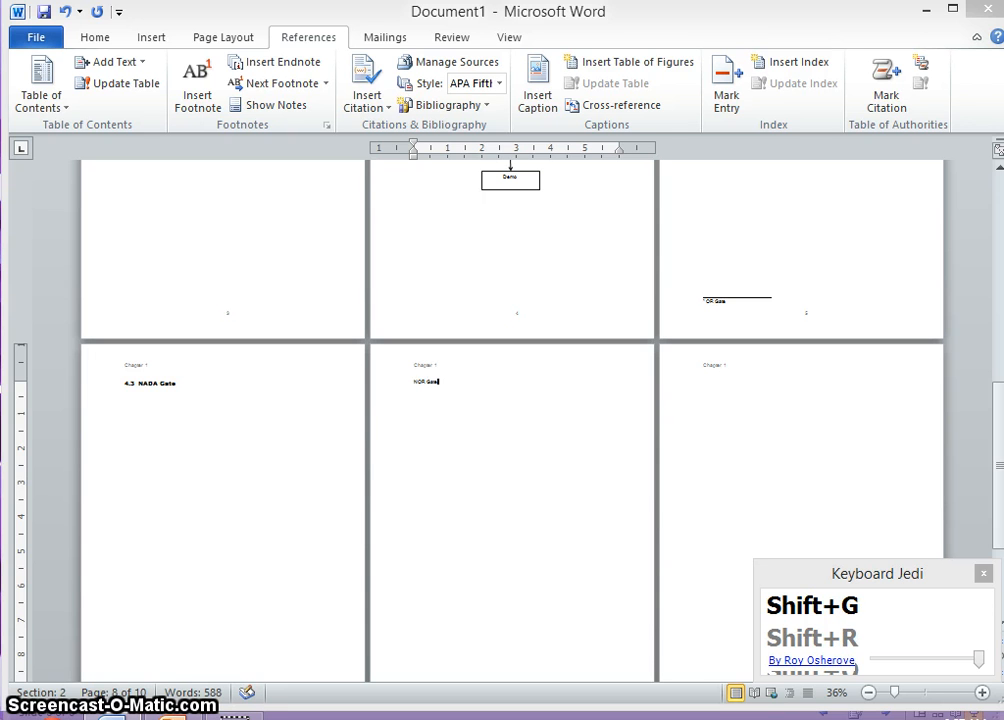
{"action": "key", "text": "ctrl+alt+2"}
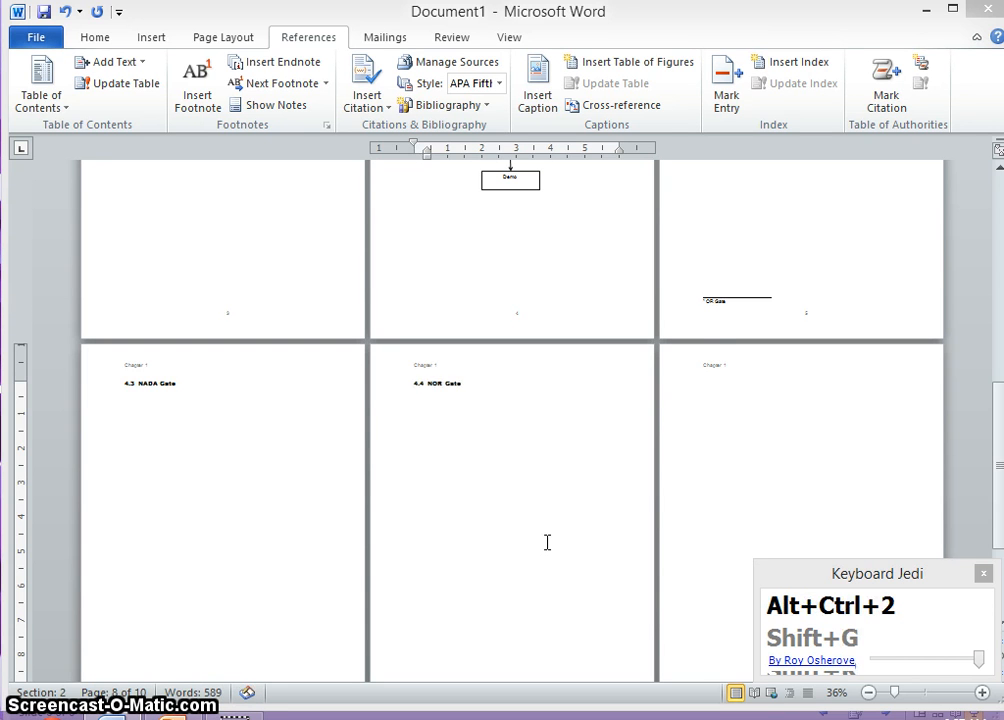
- Insert page breaks ahead of chapters 2 and 3, both titled Demo heading 1, so each starts on its own page
{"action": "scroll", "coordinate": [547, 542], "scroll_direction": "up", "scroll_amount": 10}
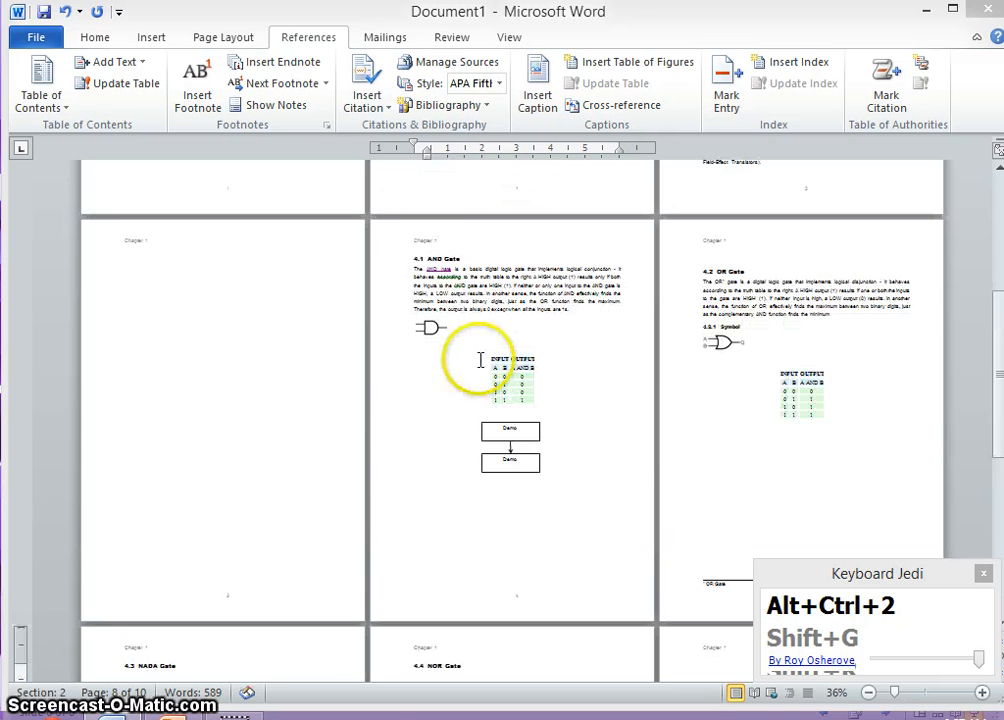
{"action": "scroll", "coordinate": [224, 638], "scroll_direction": "down", "scroll_amount": 1}
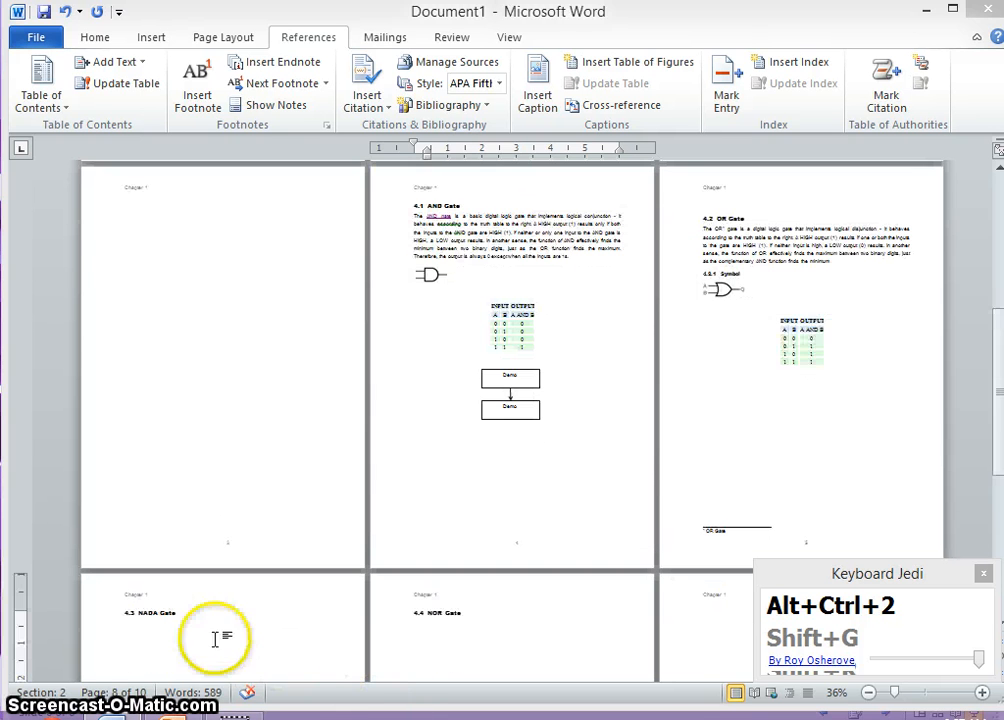
{"action": "scroll", "coordinate": [504, 618], "scroll_direction": "up", "scroll_amount": 5}
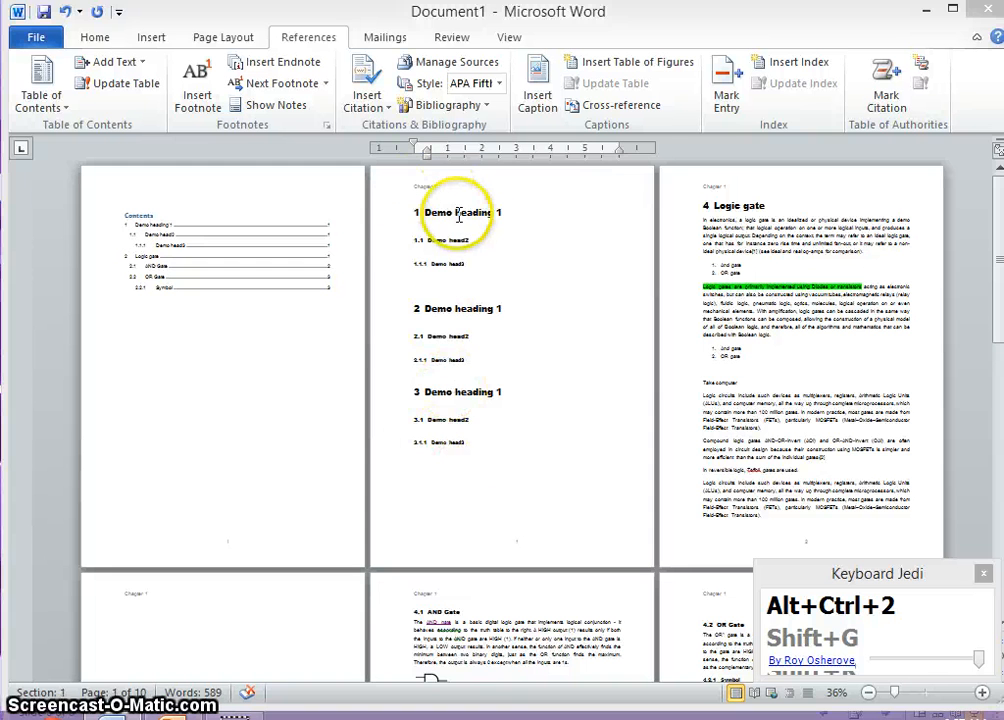
{"action": "left_click", "coordinate": [467, 290]}
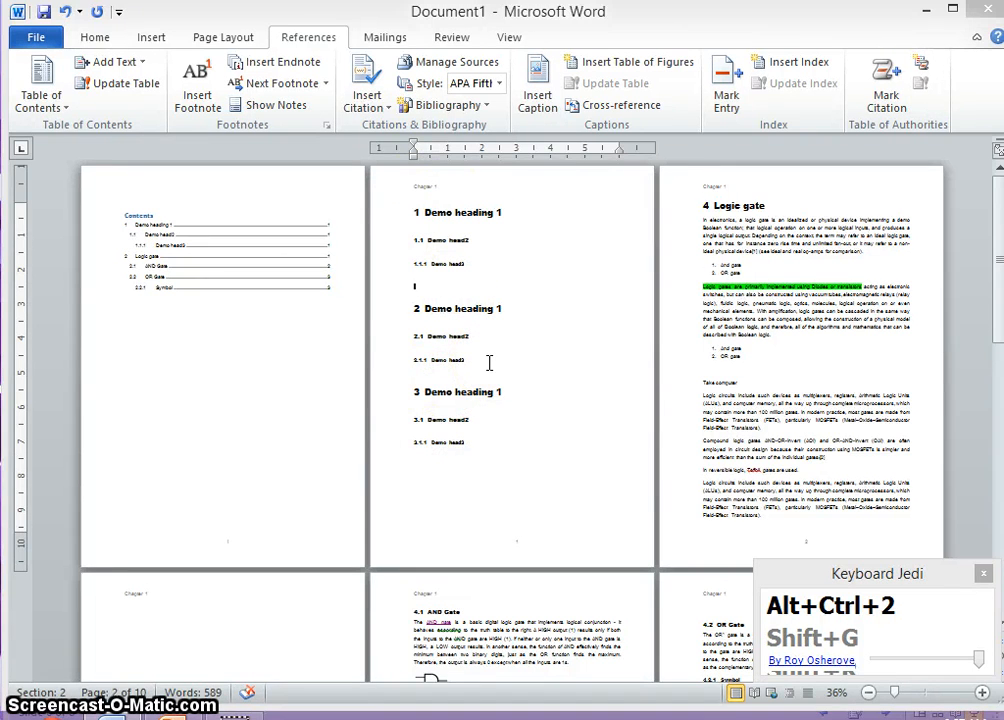
{"action": "key", "text": "ctrl+Return"}
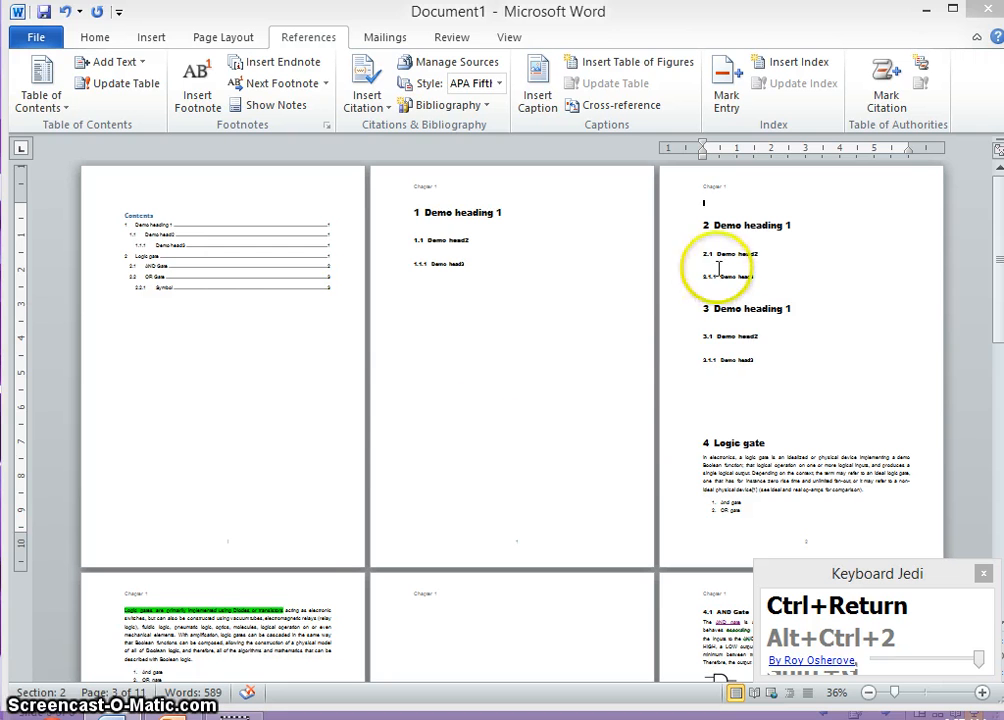
{"action": "key", "text": "ctrl+Return"}
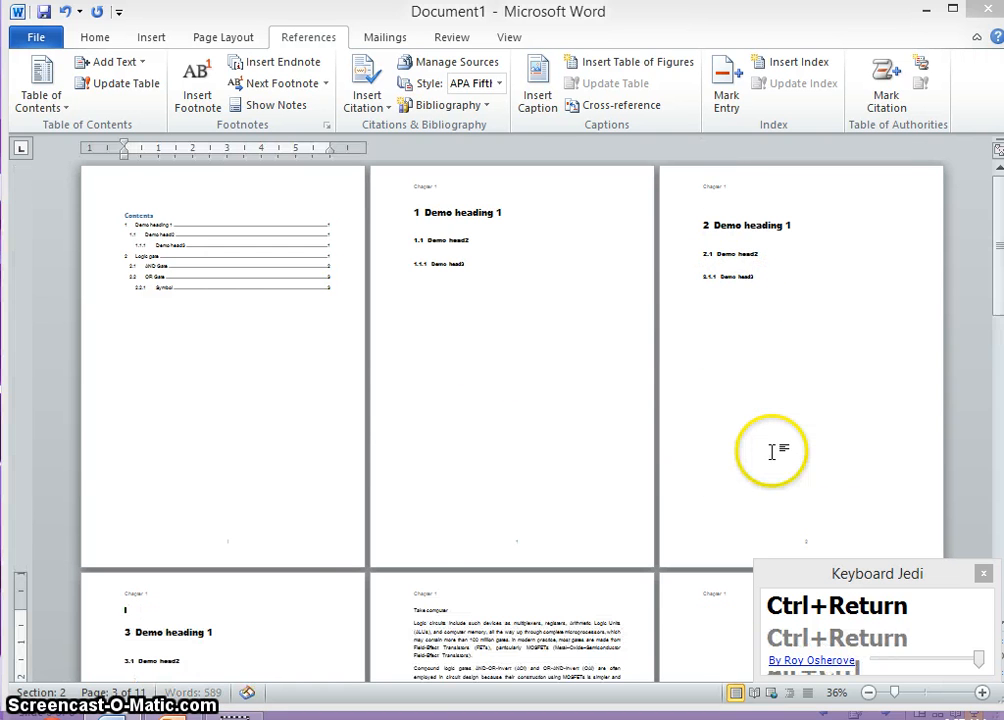
- Delete the blank lines above the 4 Logic gate heading and insert a page break before it
{"action": "scroll", "coordinate": [432, 535], "scroll_direction": "down", "scroll_amount": 1}
{"action": "scroll", "coordinate": [430, 545], "scroll_direction": "down", "scroll_amount": 3}
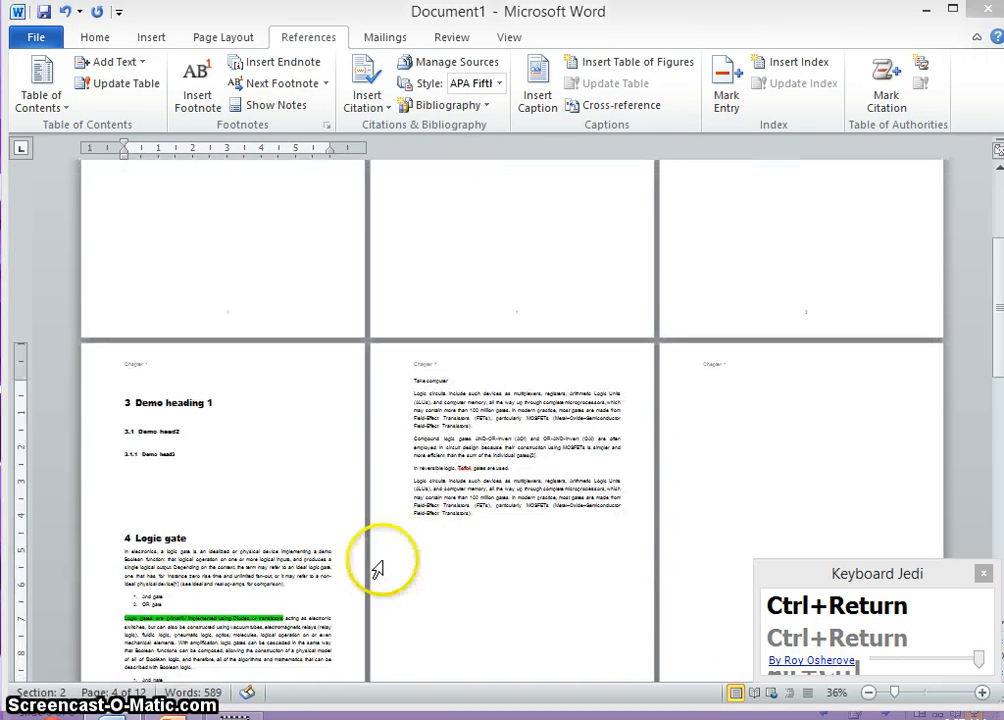
{"action": "left_click", "coordinate": [192, 478]}
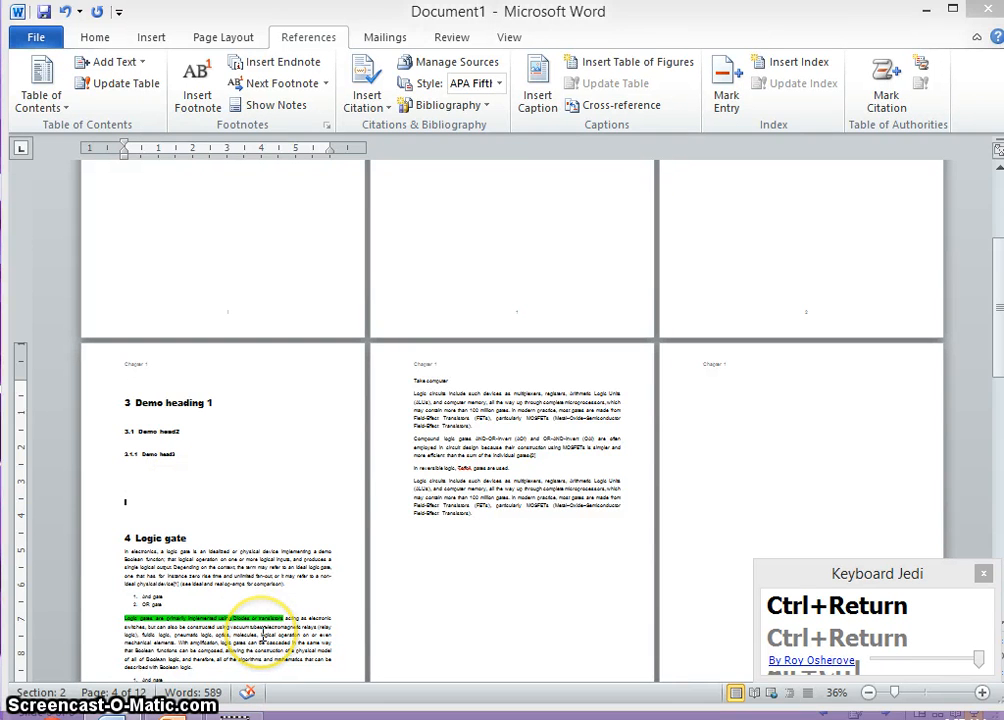
{"action": "key", "text": "Delete"}
{"action": "key", "text": "Delete"}
{"action": "key", "text": "Delete"}
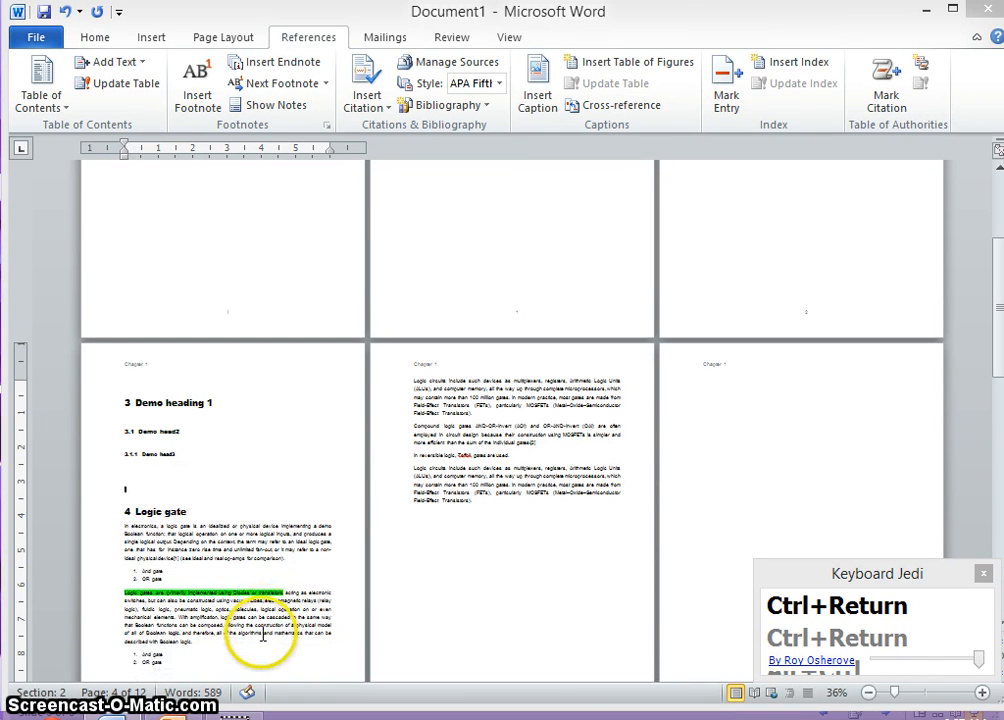
{"action": "key", "text": "Delete"}
{"action": "key", "text": "ctrl+Return"}
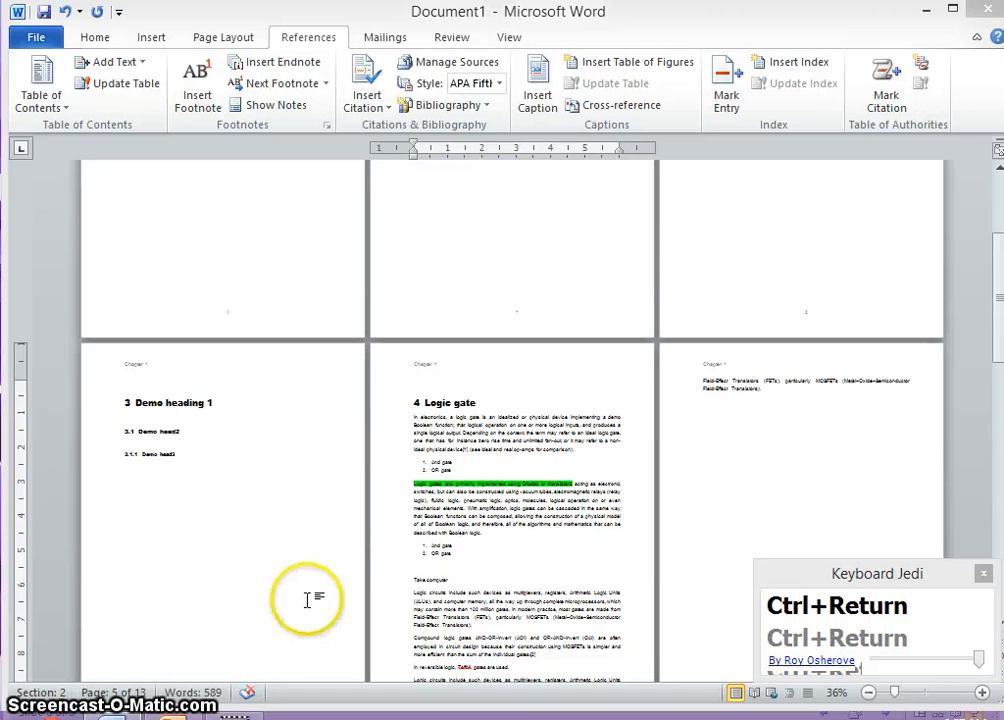
- Update the entire table of contents on the first page, including both headings and page numbers
{"action": "scroll", "coordinate": [348, 560], "scroll_direction": "up", "scroll_amount": 4}
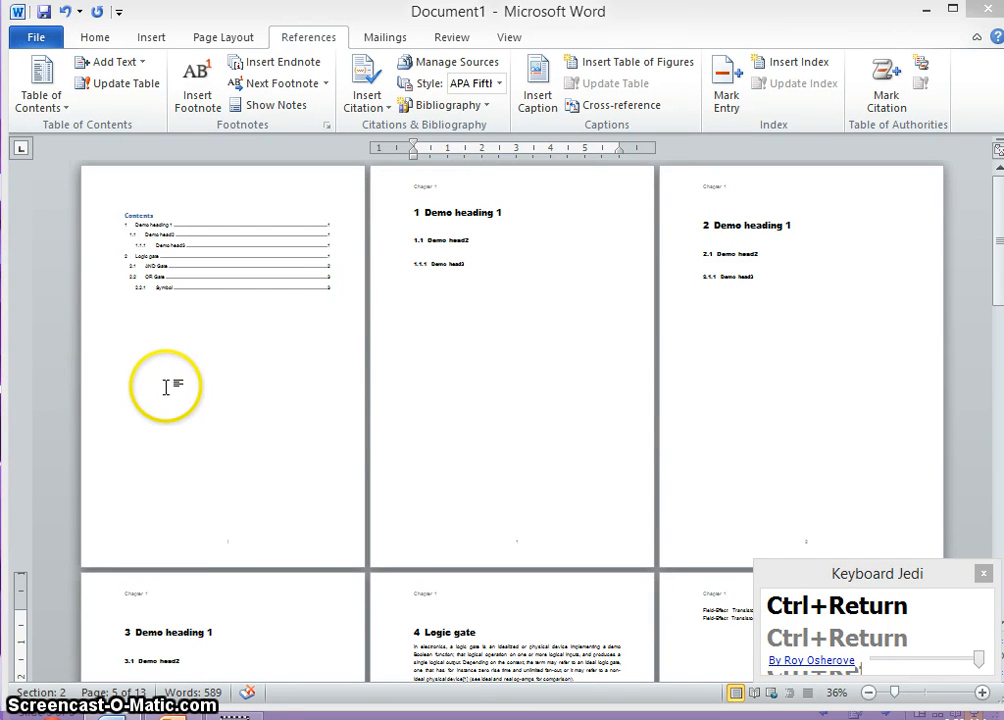
{"action": "scroll", "coordinate": [166, 387], "scroll_direction": "up", "scroll_amount": 2}
{"action": "scroll", "coordinate": [166, 395], "scroll_direction": "up", "scroll_amount": 2}
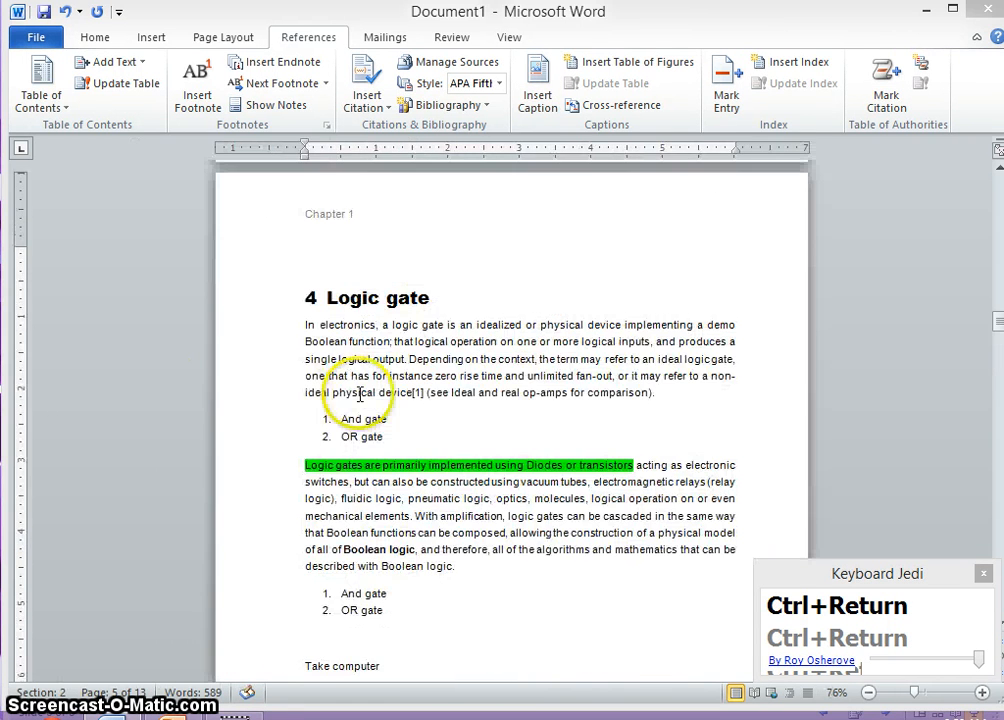
{"action": "scroll", "coordinate": [358, 410], "scroll_direction": "up", "scroll_amount": 1}
{"action": "mouse_move", "coordinate": [997, 328]}
{"action": "left_mouse_down"}
{"action": "mouse_move", "coordinate": [983, 352]}
{"action": "mouse_move", "coordinate": [997, 285]}
{"action": "mouse_move", "coordinate": [997, 187]}
{"action": "left_mouse_up"}
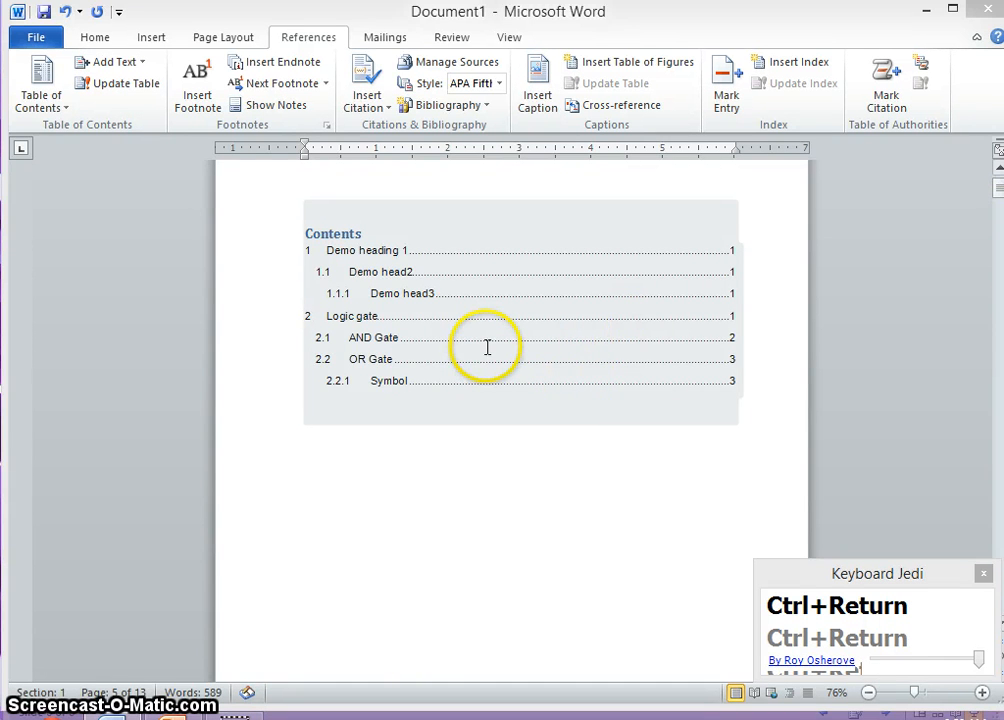
{"action": "left_click", "coordinate": [366, 355]}
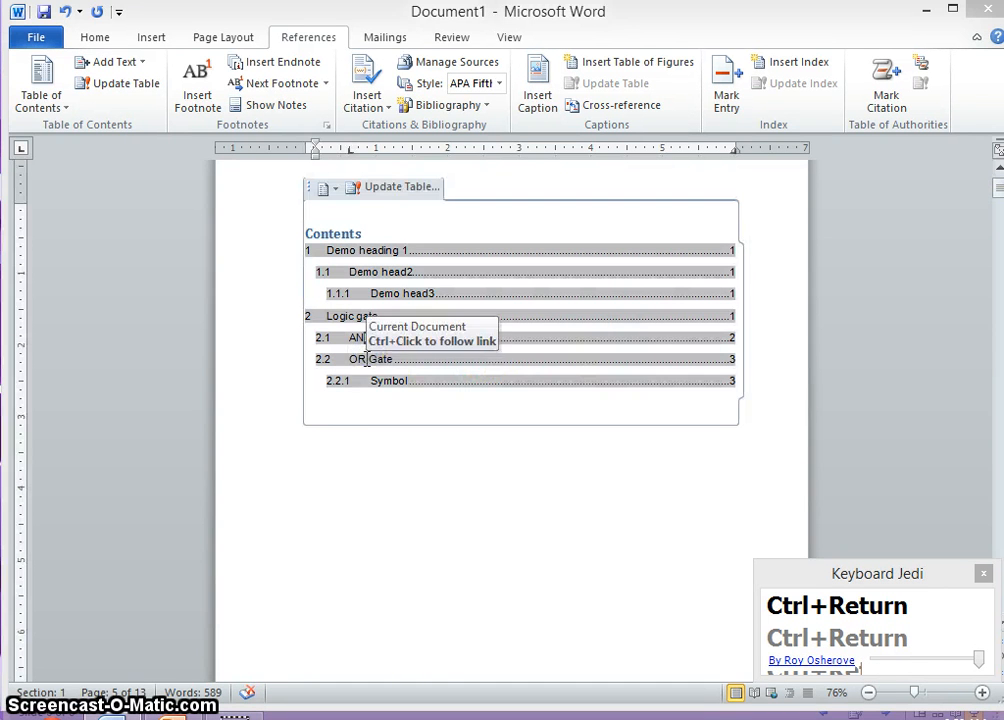
{"action": "right_click", "coordinate": [366, 362]}
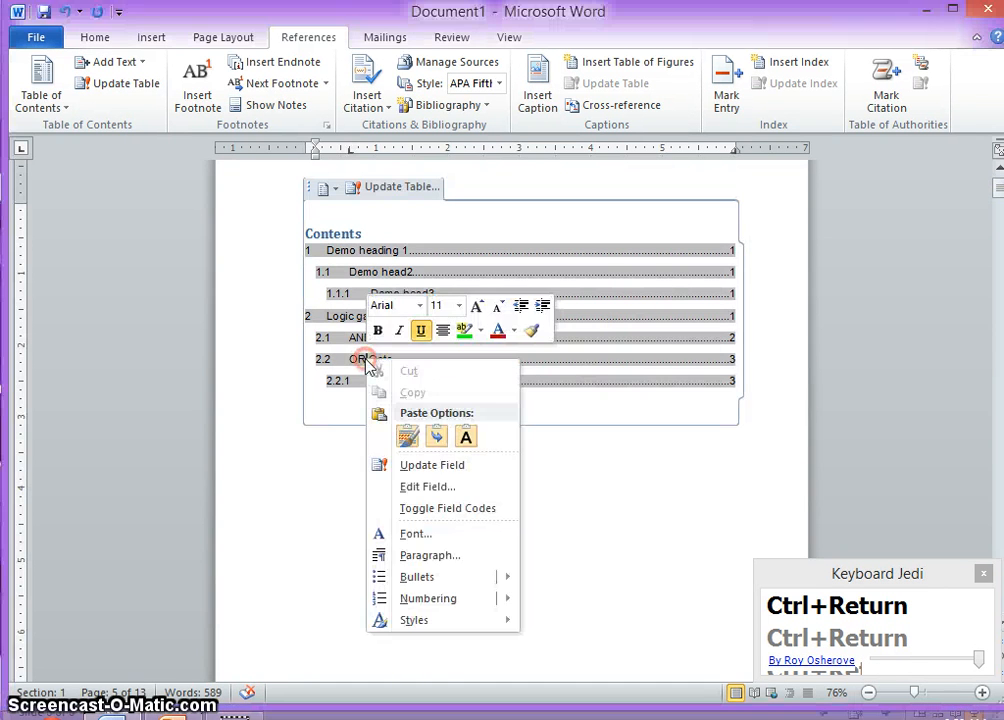
{"action": "left_click", "coordinate": [410, 465]}
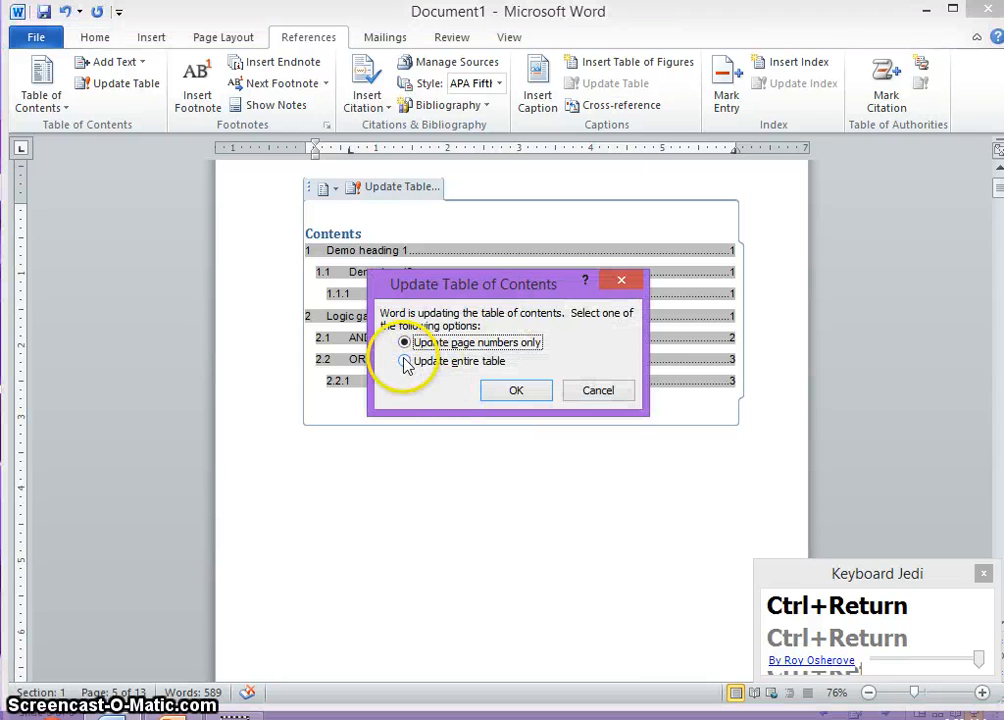
{"action": "left_click", "coordinate": [411, 368]}
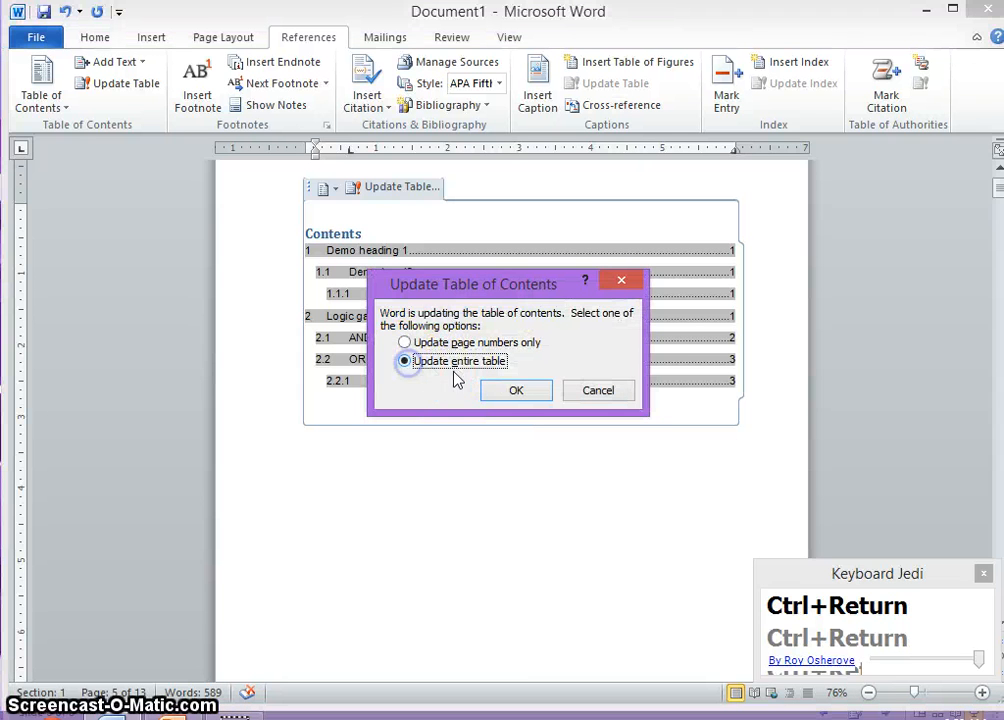
{"action": "left_click", "coordinate": [513, 393]}
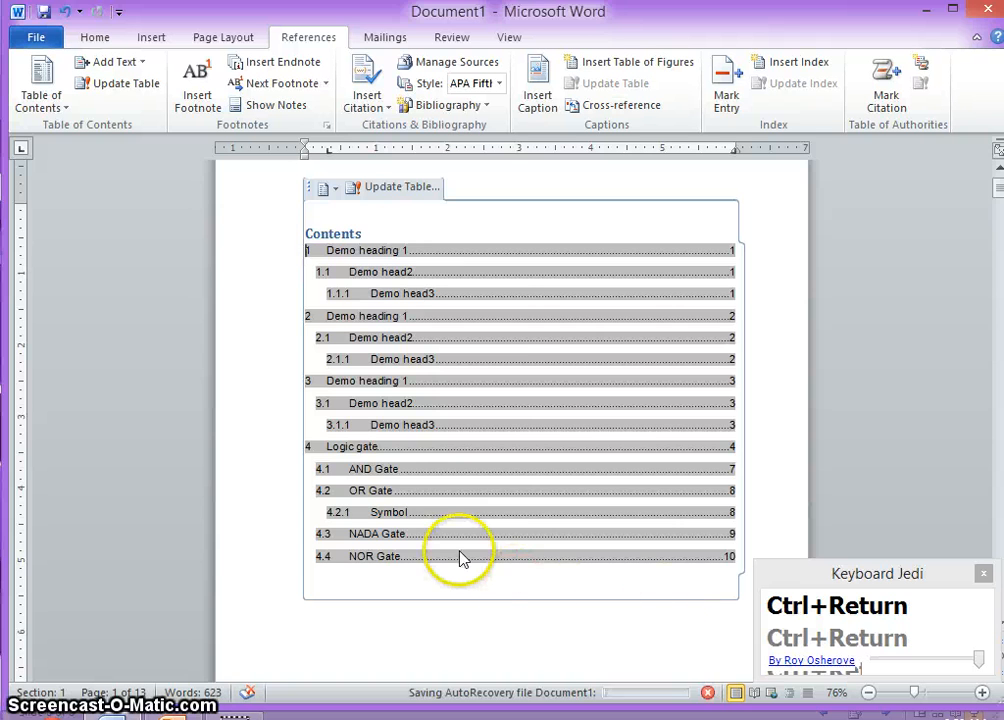
- Examine the pages of the Demo heading 1 chapters to check their headings and page numbers against the contents
{"action": "scroll", "coordinate": [459, 558], "scroll_direction": "down", "scroll_amount": 3}
{"action": "scroll", "coordinate": [461, 551], "scroll_direction": "down", "scroll_amount": 10}
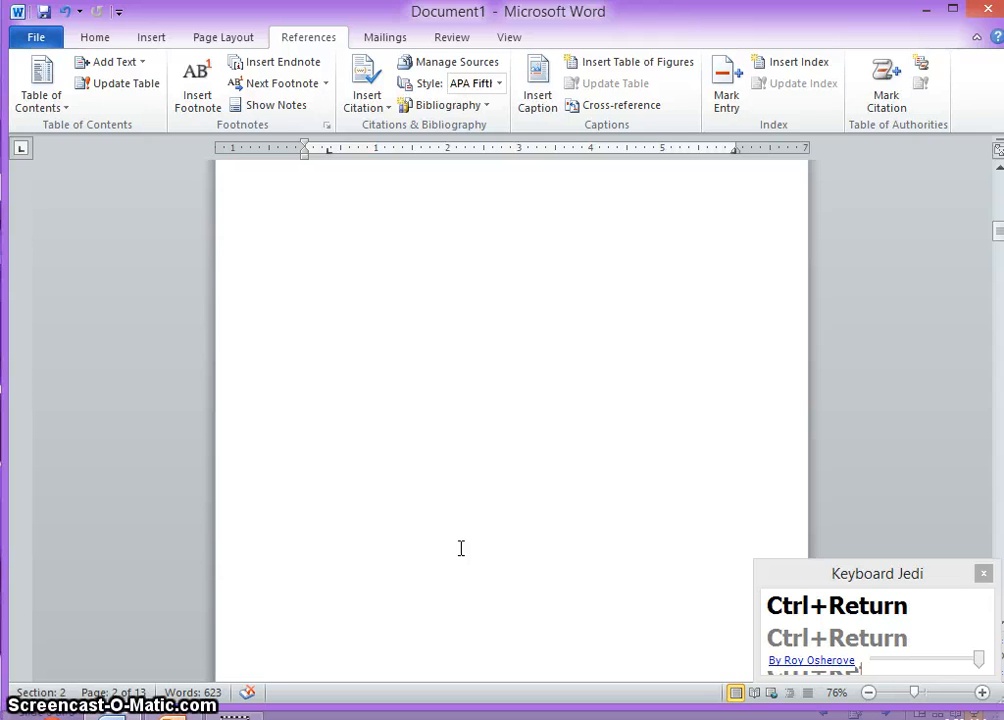
{"action": "scroll", "coordinate": [460, 547], "scroll_direction": "up", "scroll_amount": 5}
{"action": "scroll", "coordinate": [460, 550], "scroll_direction": "down", "scroll_amount": 5}
{"action": "scroll", "coordinate": [461, 552], "scroll_direction": "up", "scroll_amount": 5}
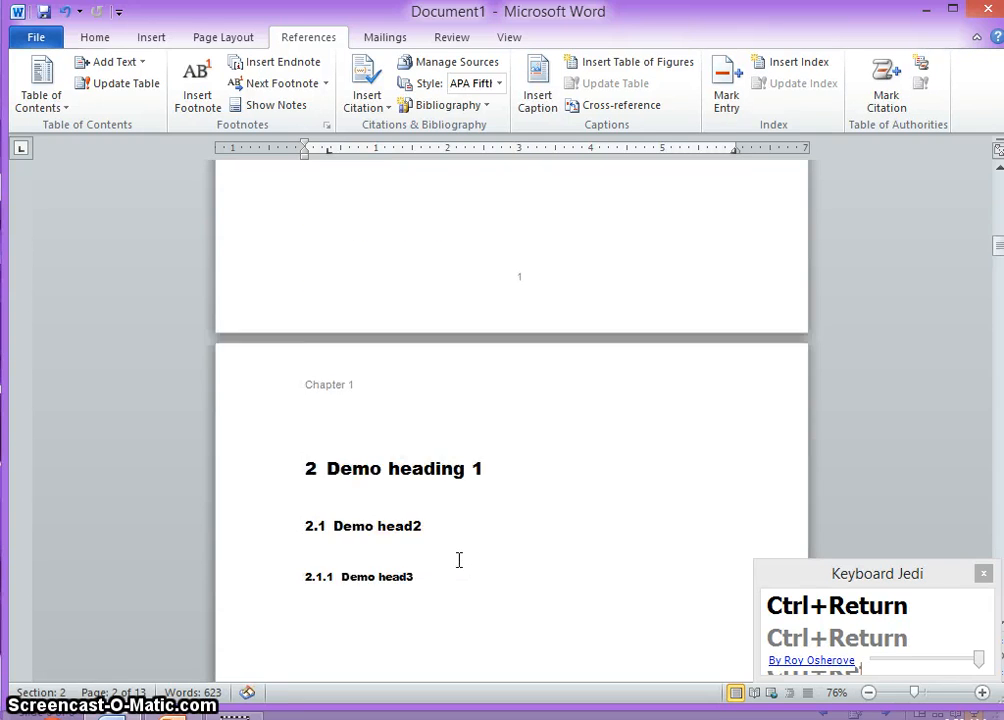
{"action": "scroll", "coordinate": [459, 558], "scroll_direction": "down", "scroll_amount": 12}
{"action": "scroll", "coordinate": [454, 566], "scroll_direction": "down", "scroll_amount": 5}
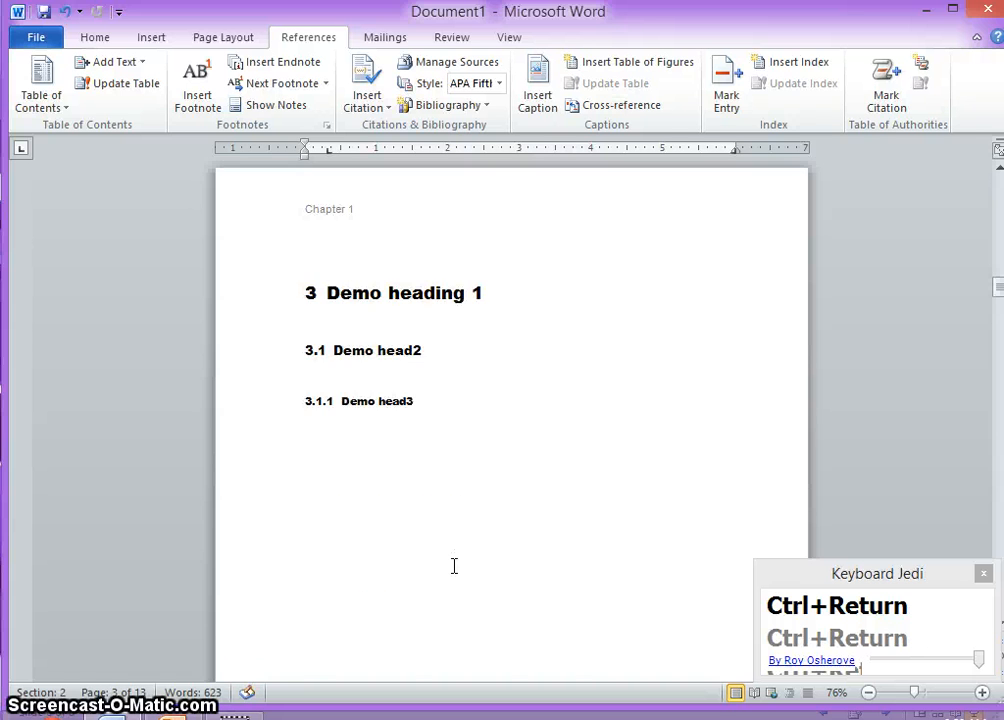
{"action": "scroll", "coordinate": [453, 565], "scroll_direction": "up", "scroll_amount": 15}
{"action": "scroll", "coordinate": [442, 566], "scroll_direction": "up", "scroll_amount": 2}
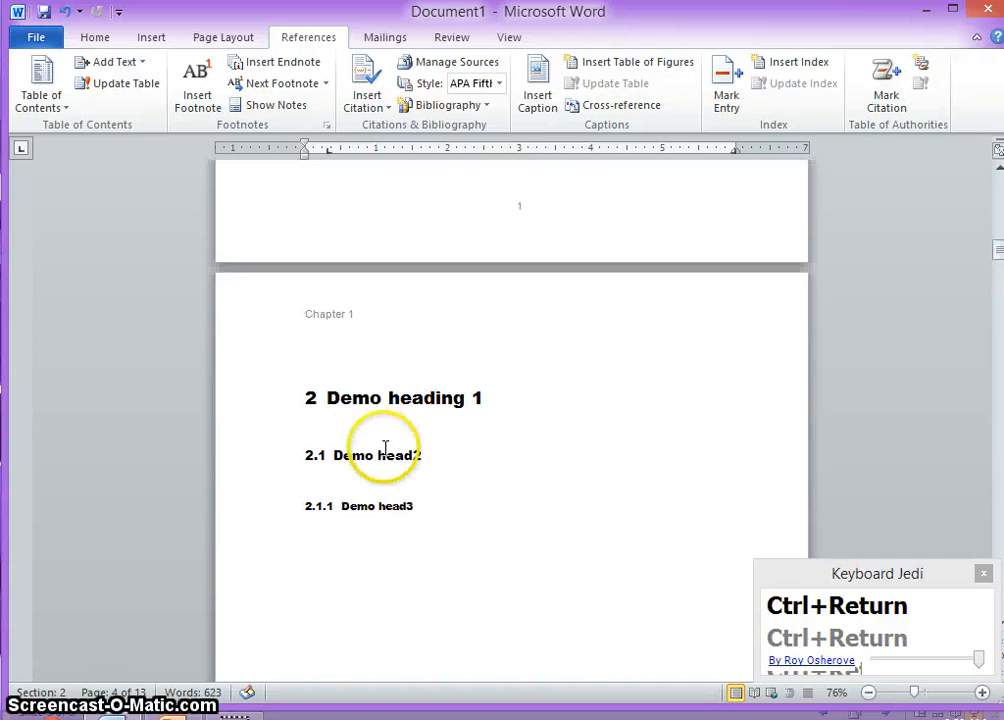
- Add a blank line directly below the 1 Demo heading 1 heading
{"action": "left_click", "coordinate": [370, 433]}
{"action": "scroll", "coordinate": [370, 433], "scroll_direction": "up", "scroll_amount": 16}
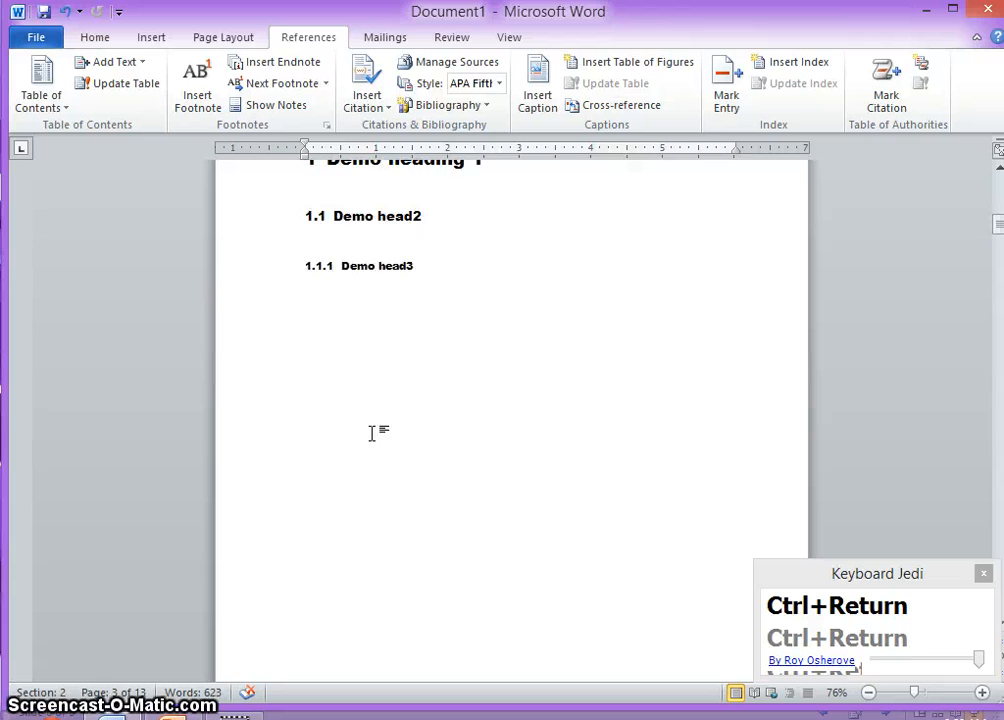
{"action": "left_click", "coordinate": [352, 370]}
{"action": "key", "text": "Return"}
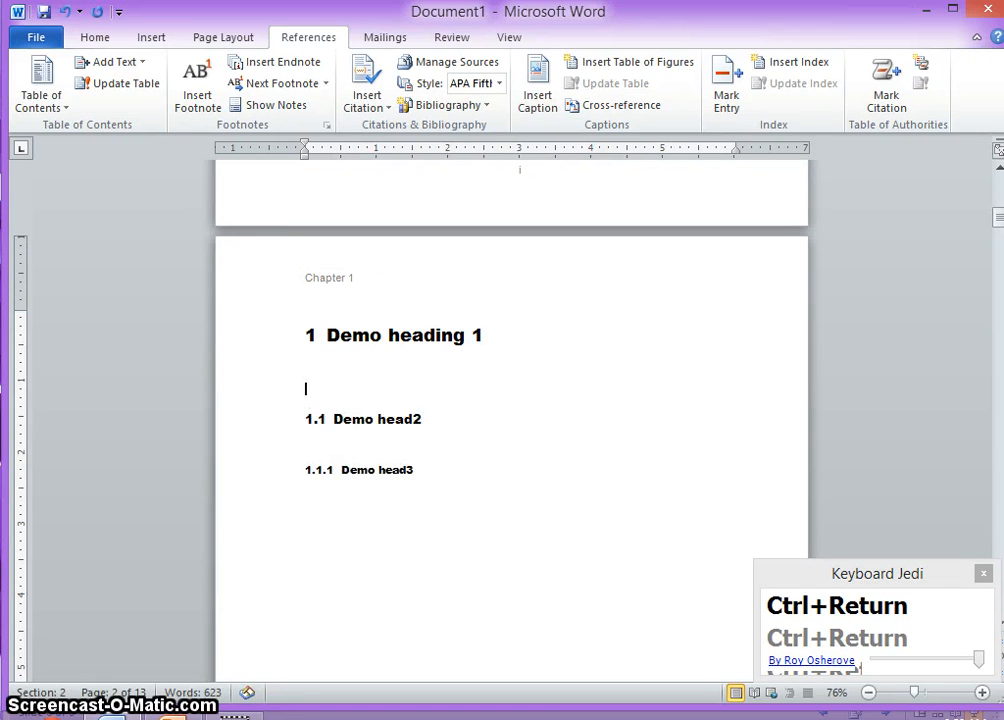
{"action": "left_click", "coordinate": [152, 38]}
{"action": "left_click", "coordinate": [183, 84]}
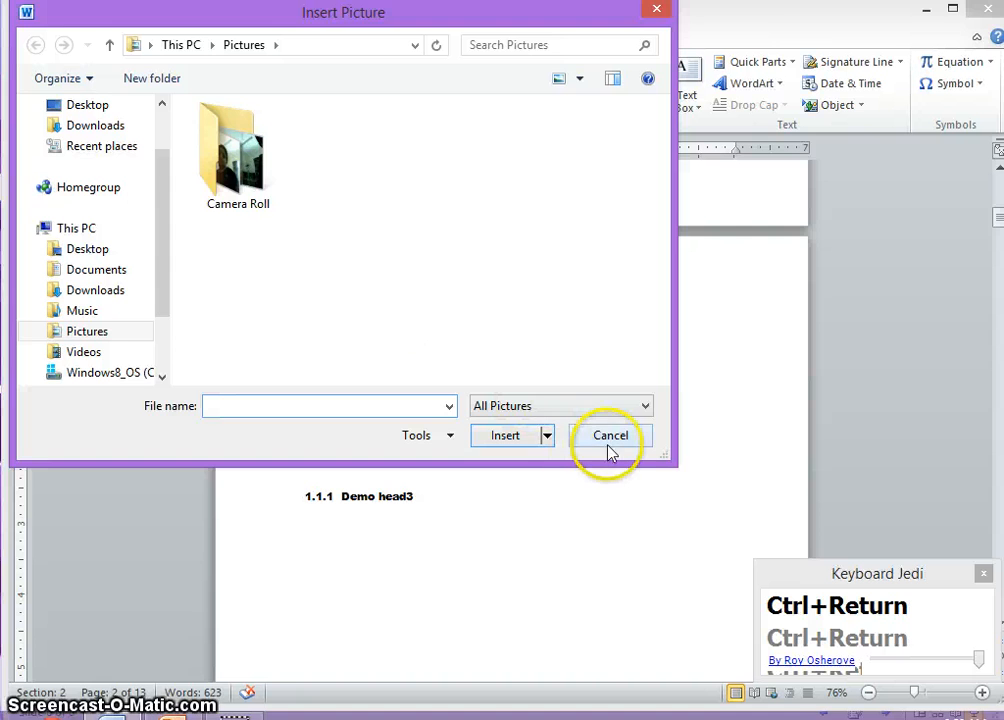
{"action": "left_click", "coordinate": [611, 436]}
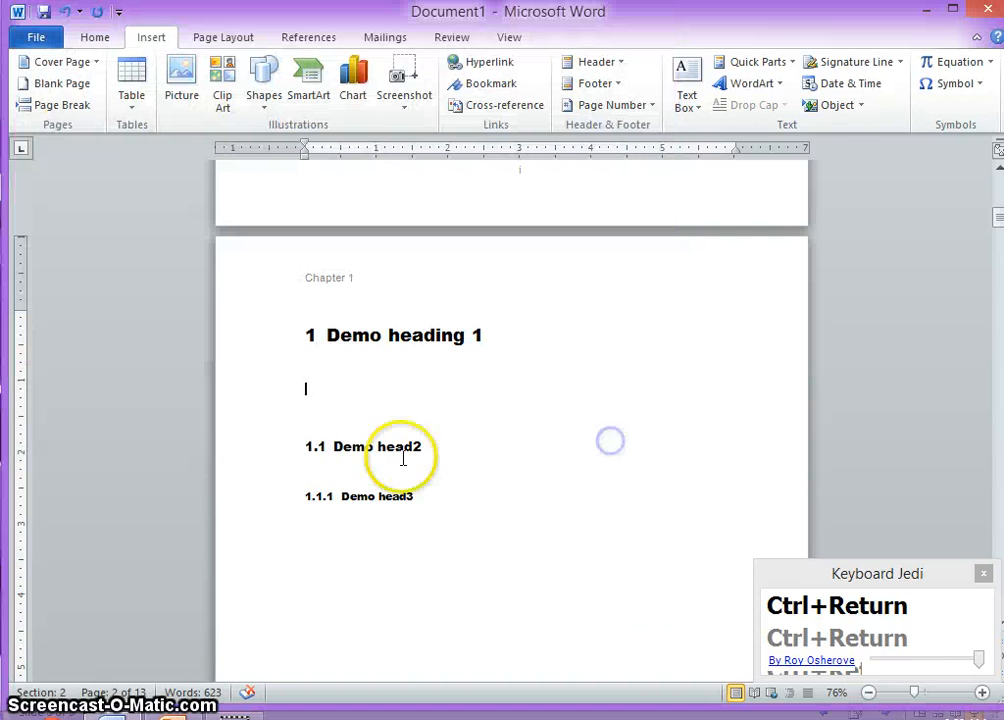
- Search the clip art for "pc" and insert the picture of the woman at a computer below 1 Demo heading 1
{"action": "left_click", "coordinate": [225, 95]}
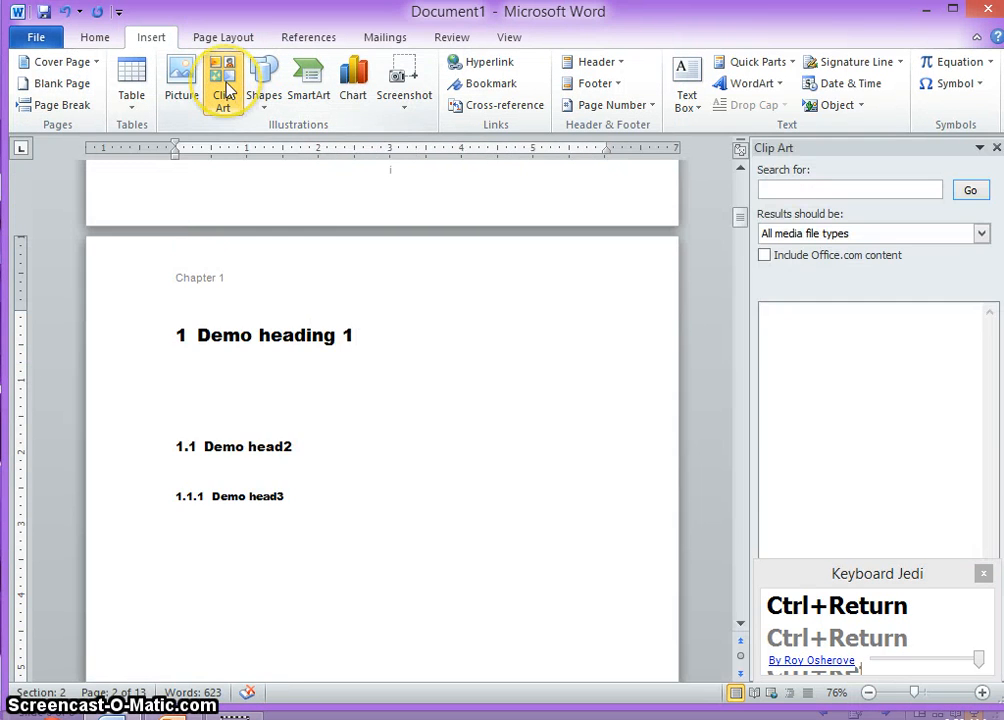
{"action": "left_click", "coordinate": [858, 187]}
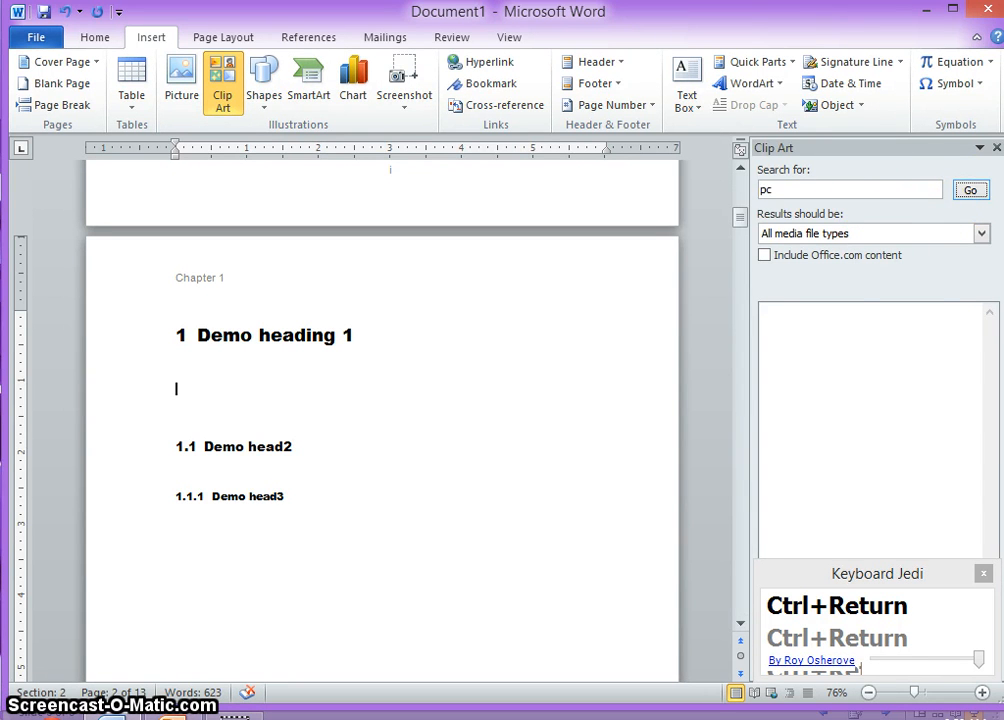
{"action": "key", "text": "Return"}
{"action": "left_click", "coordinate": [838, 350]}
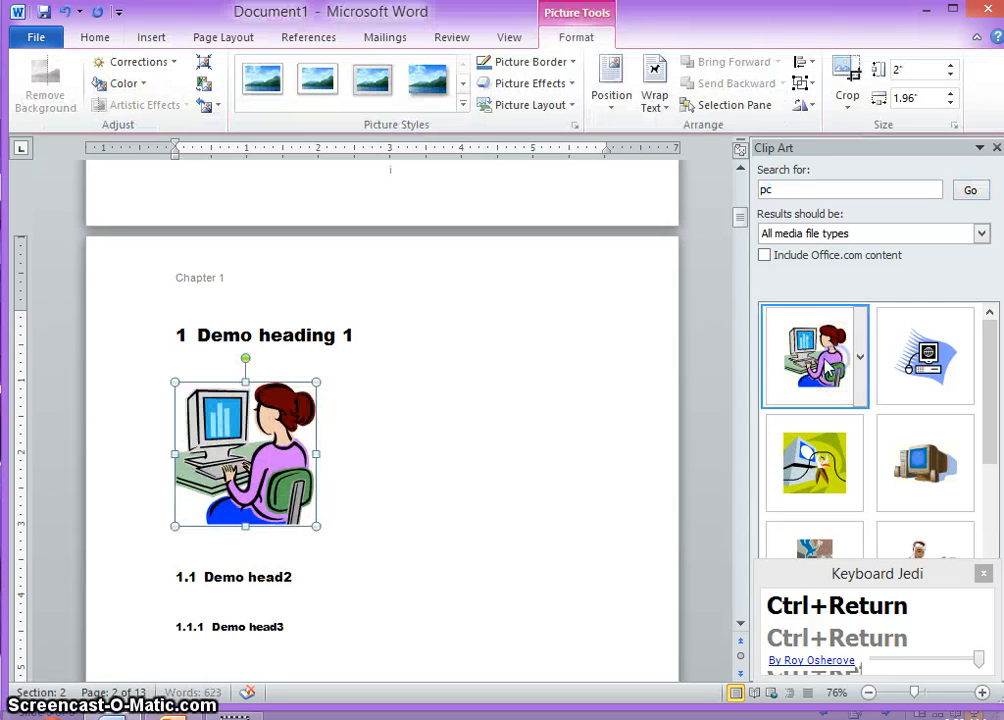
- Add a line below the 1.1 Demo head2 heading and insert the blue computer clip art there
{"action": "scroll", "coordinate": [480, 470], "scroll_direction": "down", "scroll_amount": 3}
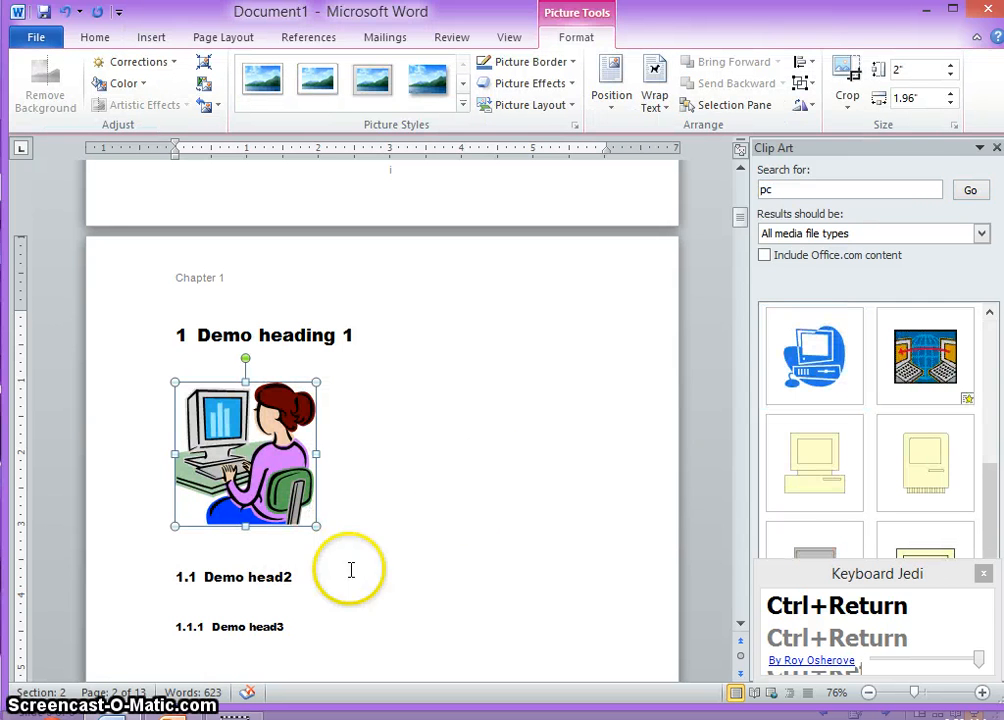
{"action": "left_click", "coordinate": [326, 589]}
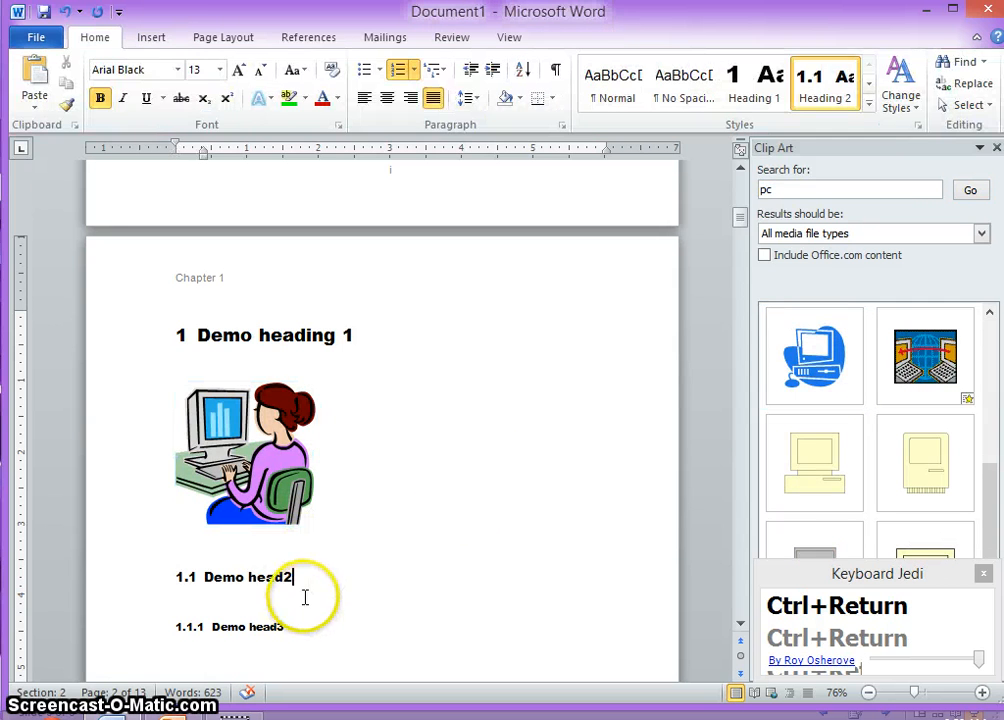
{"action": "scroll", "coordinate": [303, 585], "scroll_direction": "down", "scroll_amount": 3}
{"action": "key", "text": "Return"}
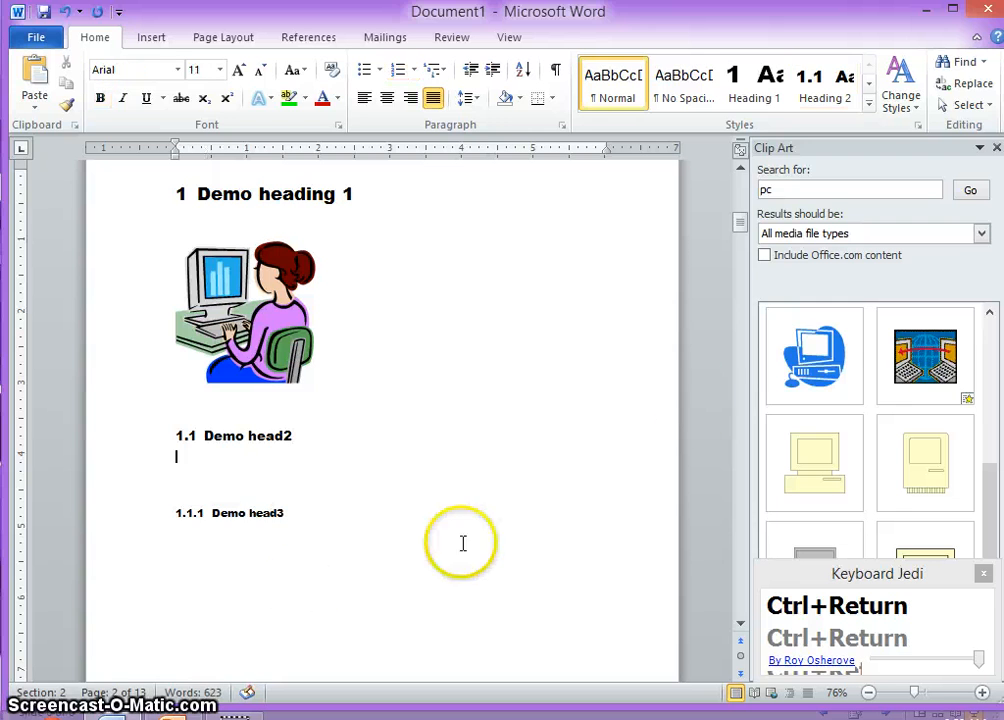
{"action": "left_click", "coordinate": [815, 356]}
- Insert the clip art of two computers linked across a globe below the 2.1 Demo head2 heading
{"action": "scroll", "coordinate": [420, 510], "scroll_direction": "down", "scroll_amount": 15}
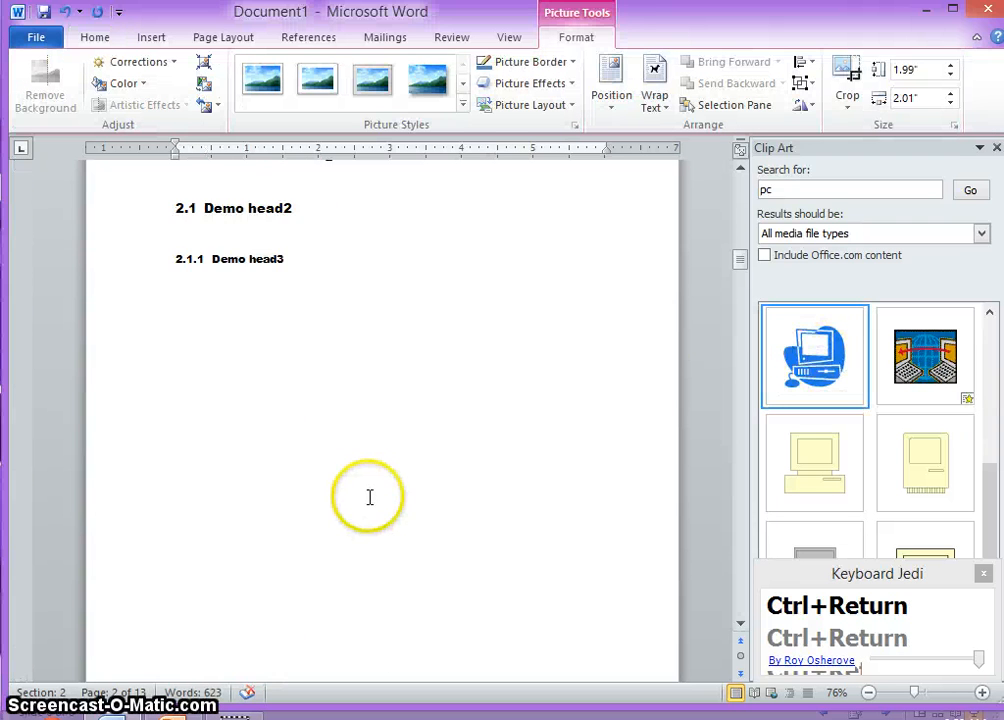
{"action": "scroll", "coordinate": [369, 497], "scroll_direction": "down", "scroll_amount": 1}
{"action": "left_click", "coordinate": [320, 195]}
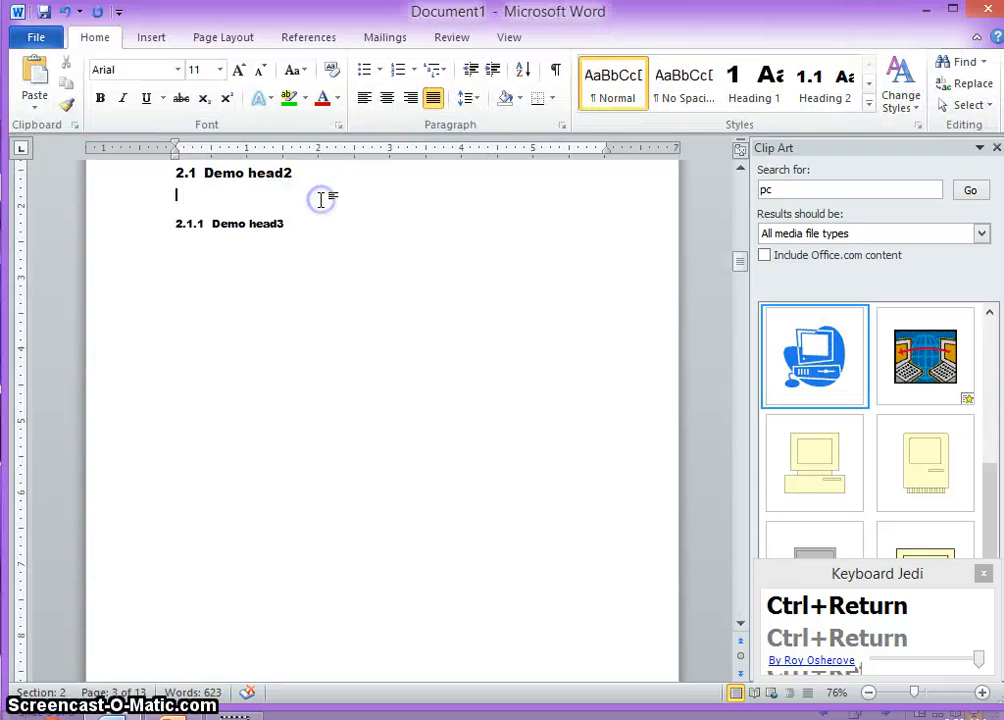
{"action": "left_click", "coordinate": [925, 370]}
- Examine the pages up to section 4.1 AND Gate for existing figures, including the AND gate symbol
{"action": "scroll", "coordinate": [437, 486], "scroll_direction": "down", "scroll_amount": 15}
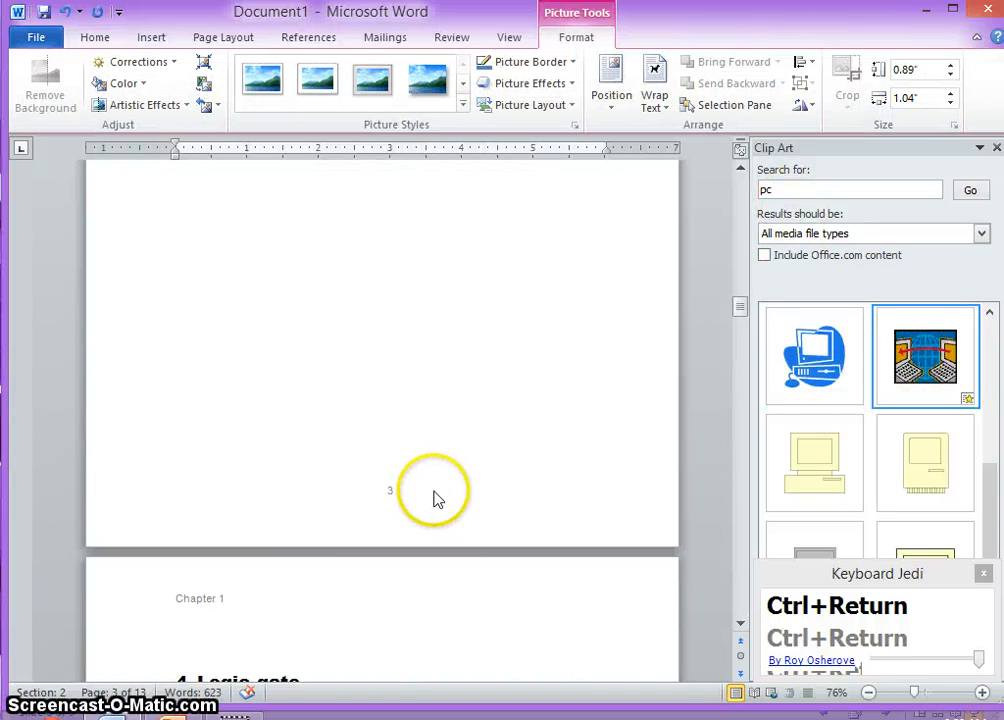
{"action": "scroll", "coordinate": [435, 497], "scroll_direction": "down", "scroll_amount": 15}
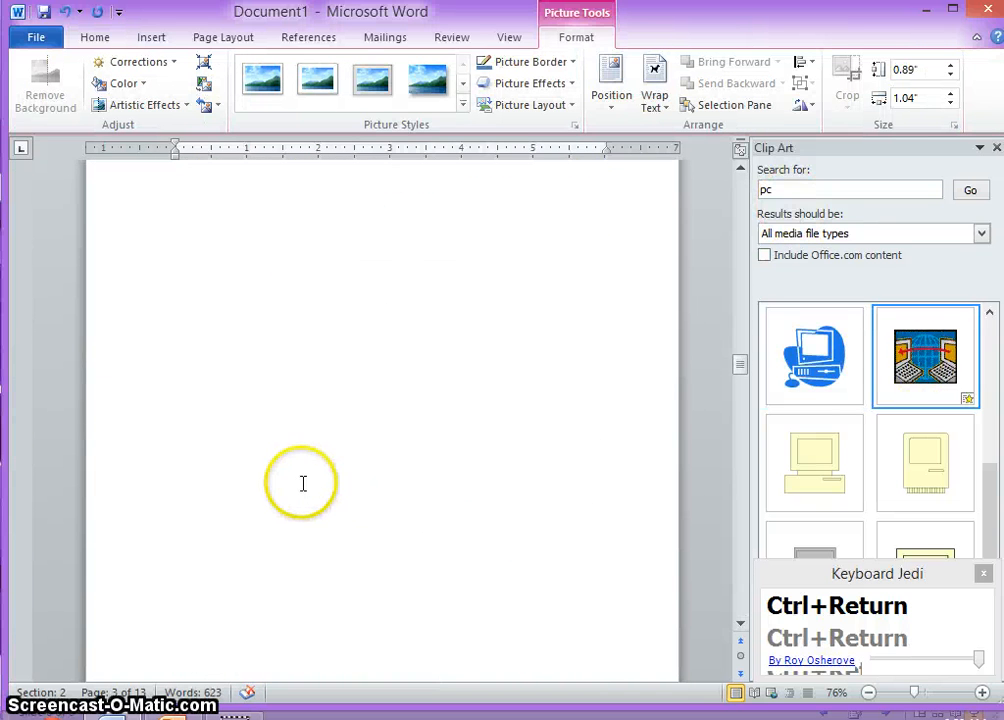
{"action": "scroll", "coordinate": [303, 484], "scroll_direction": "down", "scroll_amount": 15}
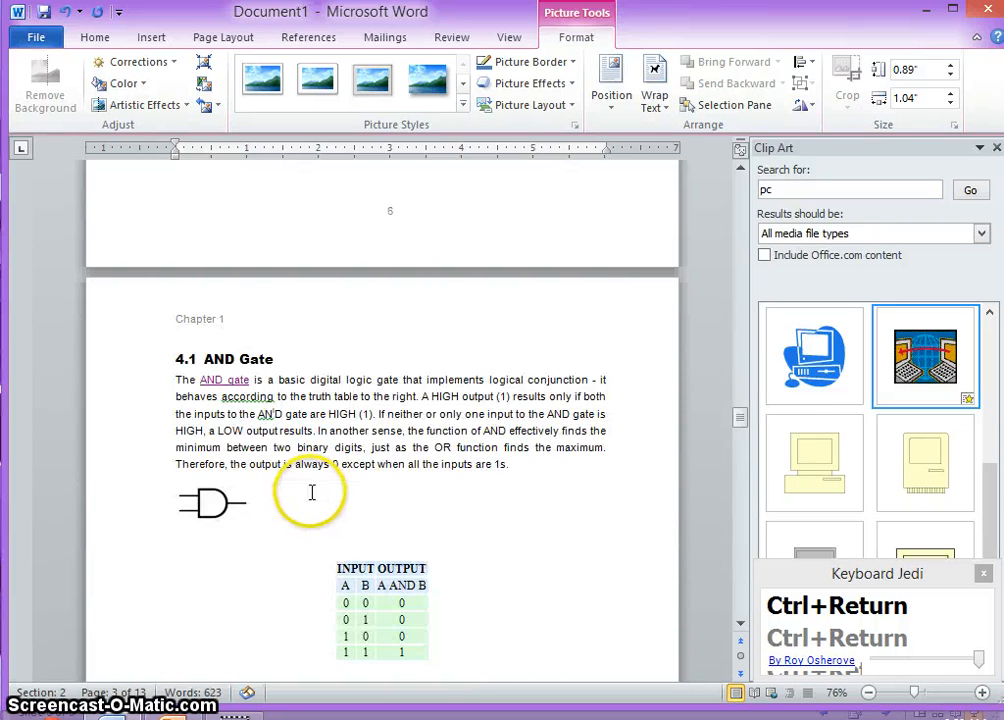
{"action": "scroll", "coordinate": [300, 470], "scroll_direction": "down", "scroll_amount": 4}
{"action": "left_click", "coordinate": [212, 293]}
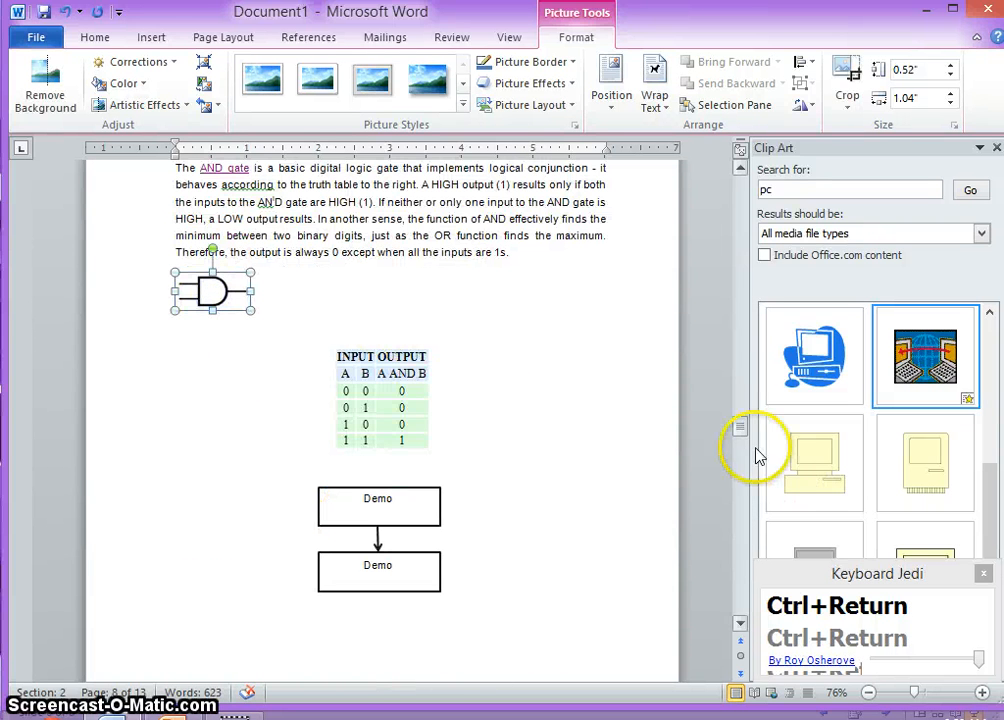
{"action": "left_click_drag", "start_coordinate": [740, 427], "coordinate": [740, 220]}
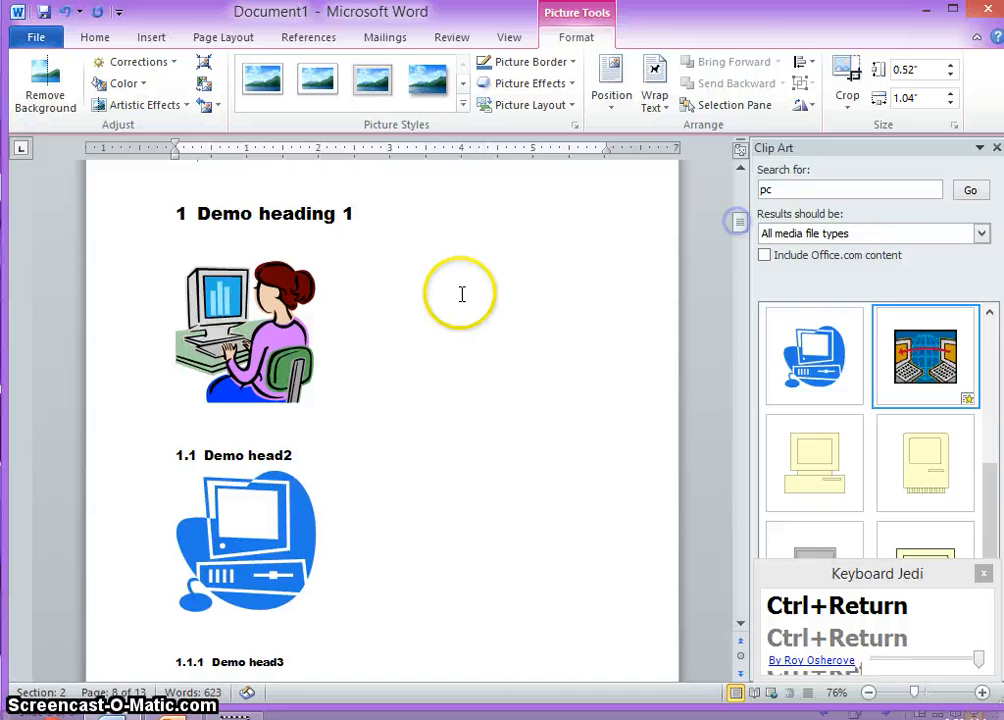
- Start a caption for the woman-at-computer picture under 1 Demo heading 1, keeping the Figure label
{"action": "left_click", "coordinate": [212, 307]}
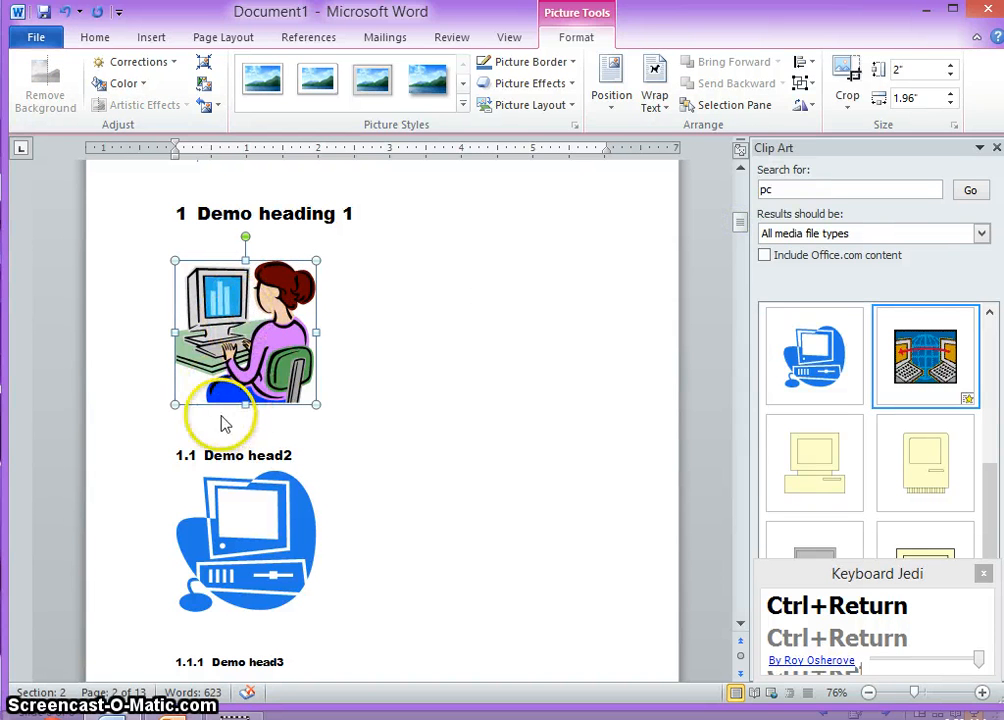
{"action": "right_click", "coordinate": [245, 331]}
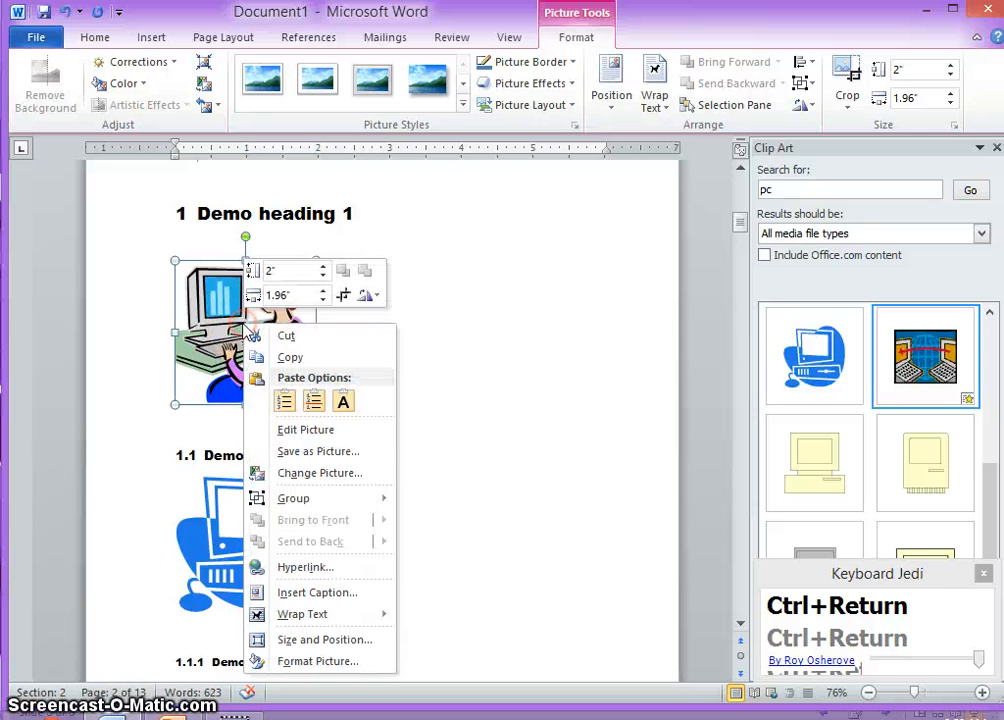
{"action": "left_click", "coordinate": [313, 593]}
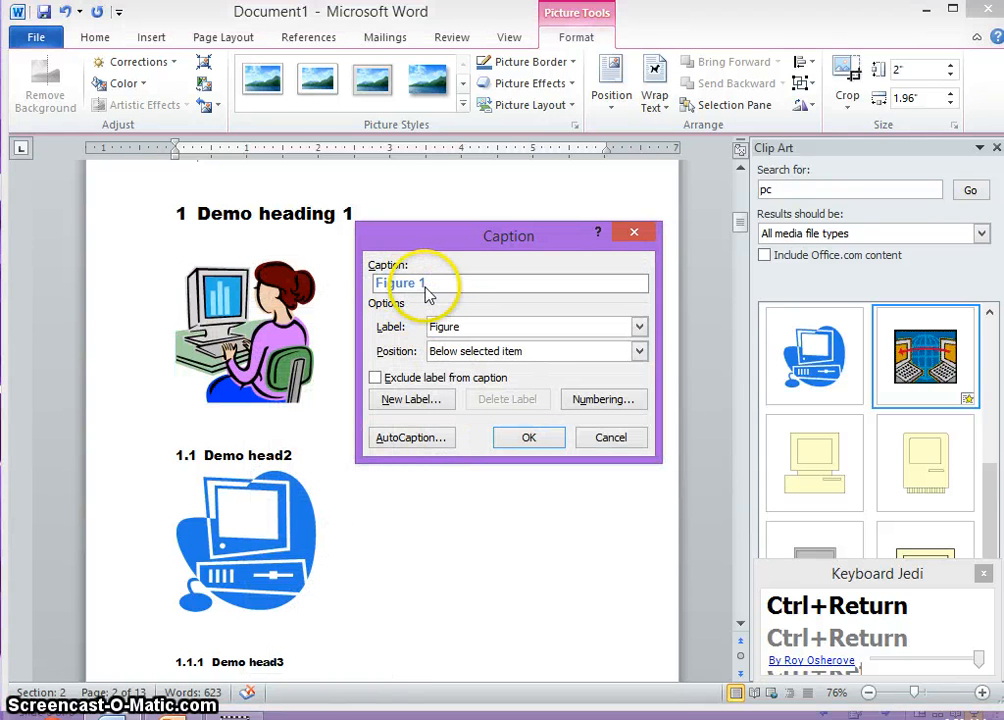
{"action": "left_click", "coordinate": [639, 330]}
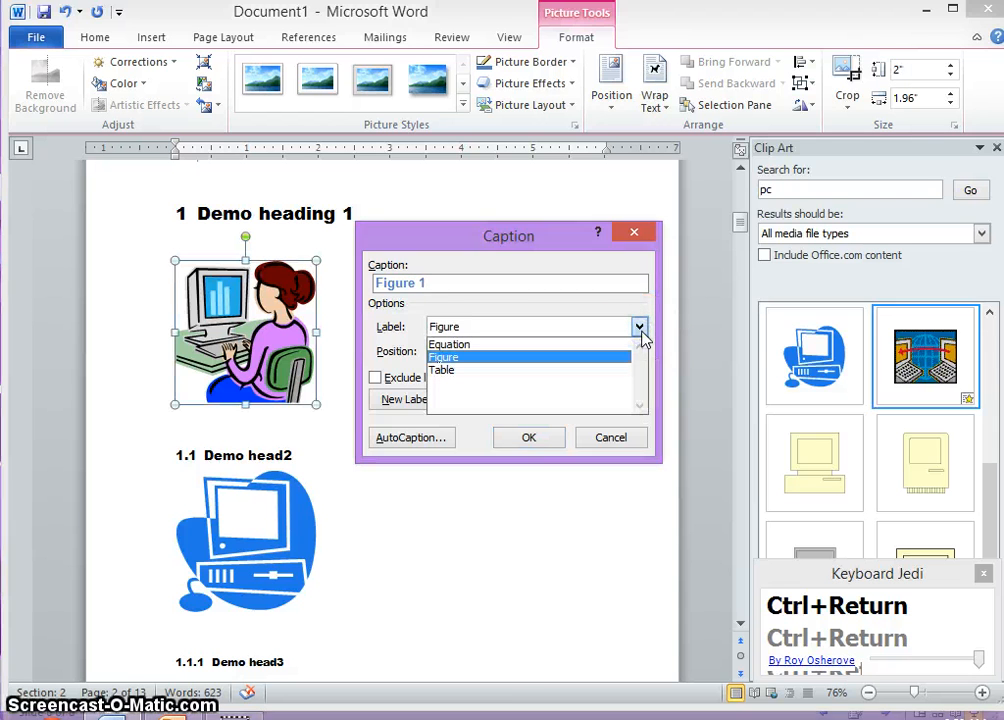
{"action": "left_click", "coordinate": [640, 330]}
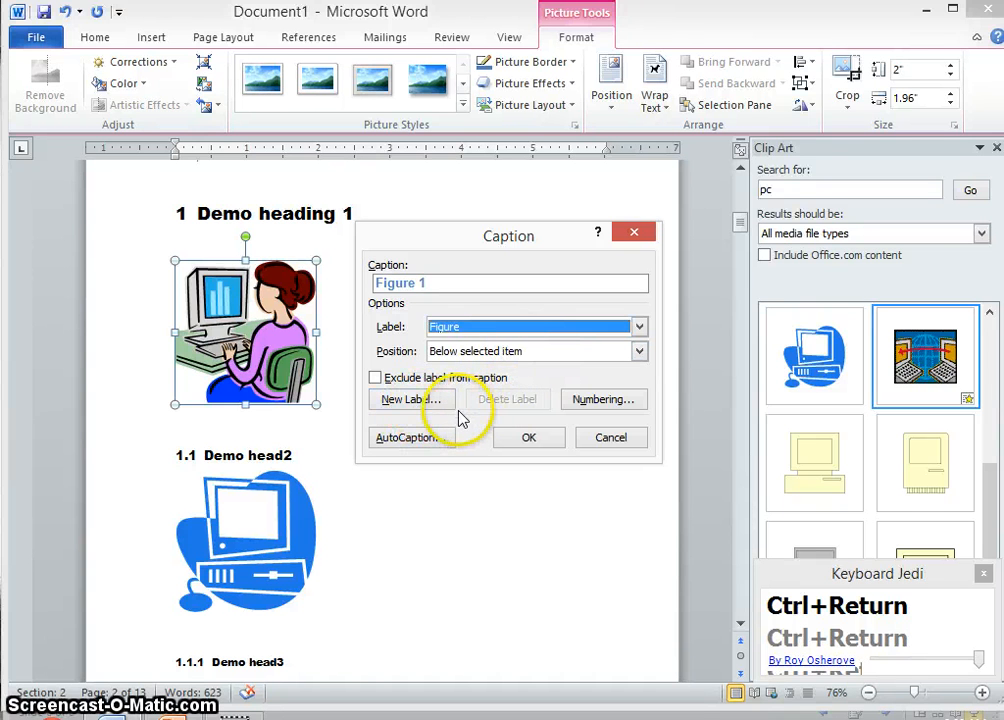
- Set the caption numbering to include the chapter number from Heading 1, with a hyphen as separator
{"action": "left_click", "coordinate": [594, 401]}
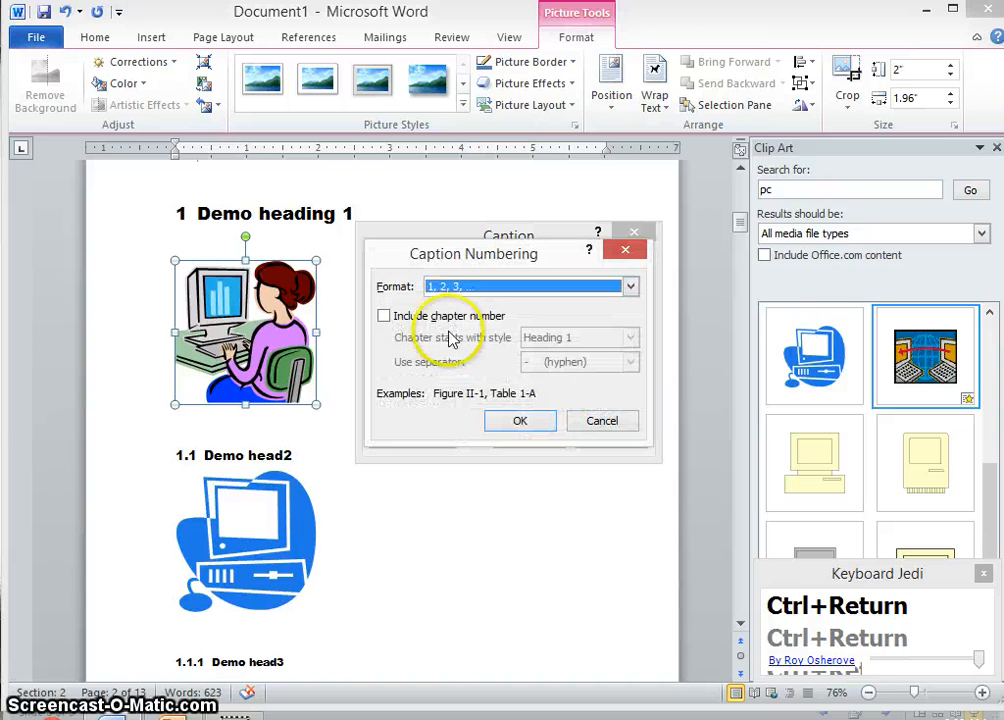
{"action": "left_click", "coordinate": [383, 316]}
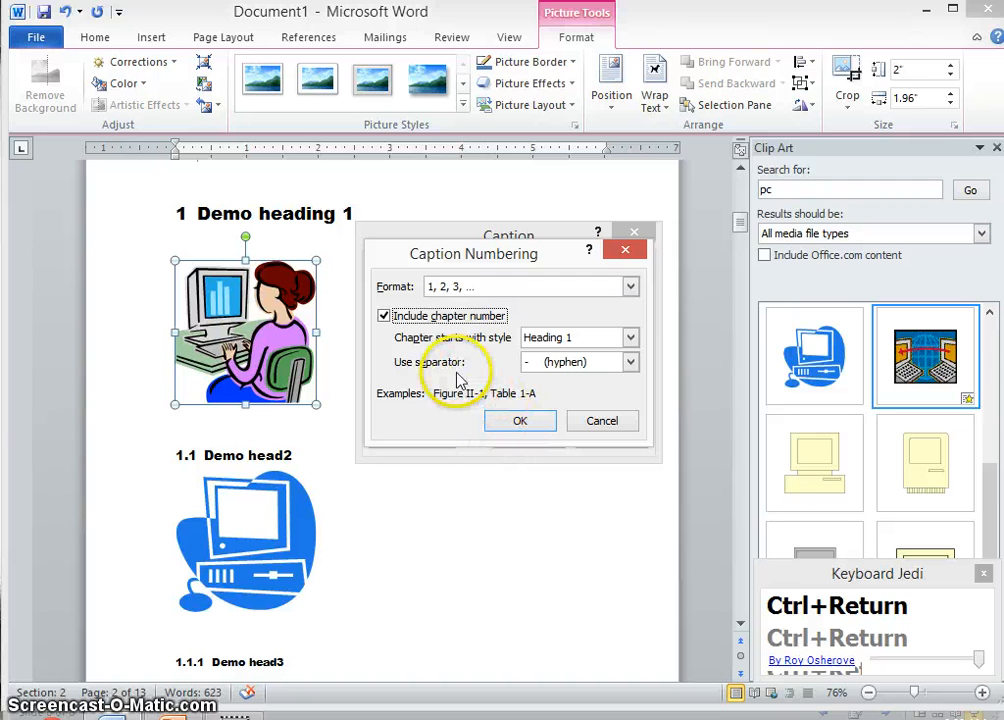
{"action": "left_click", "coordinate": [629, 363]}
{"action": "mouse_move", "coordinate": [635, 398]}
{"action": "left_mouse_down"}
{"action": "mouse_move", "coordinate": [636, 408]}
{"action": "mouse_move", "coordinate": [637, 376]}
{"action": "left_mouse_up"}
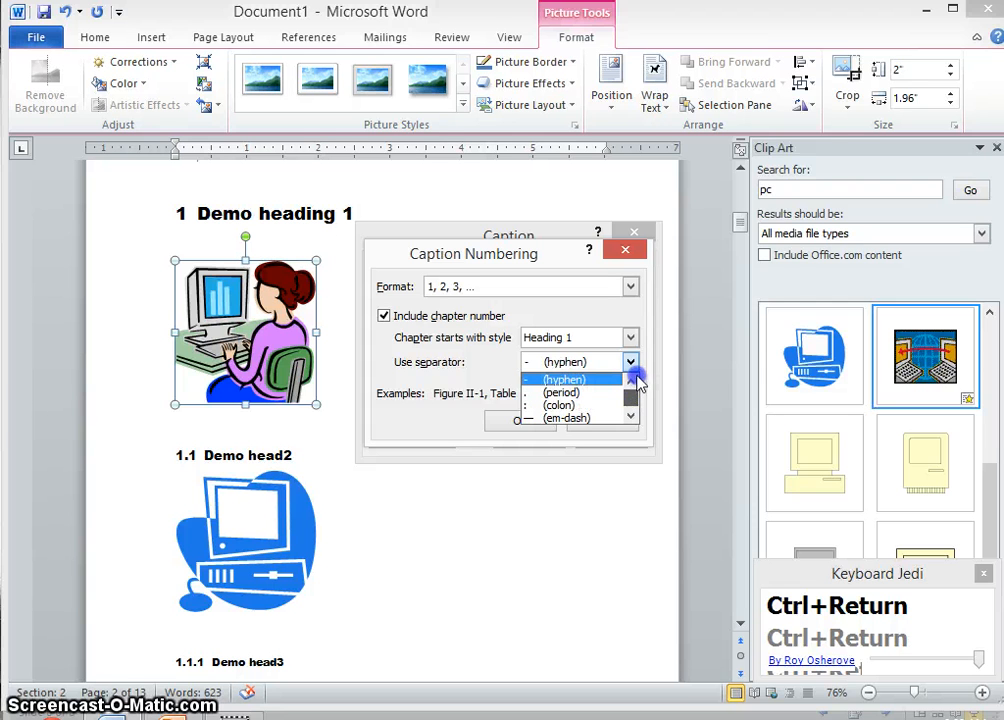
{"action": "left_click", "coordinate": [463, 362]}
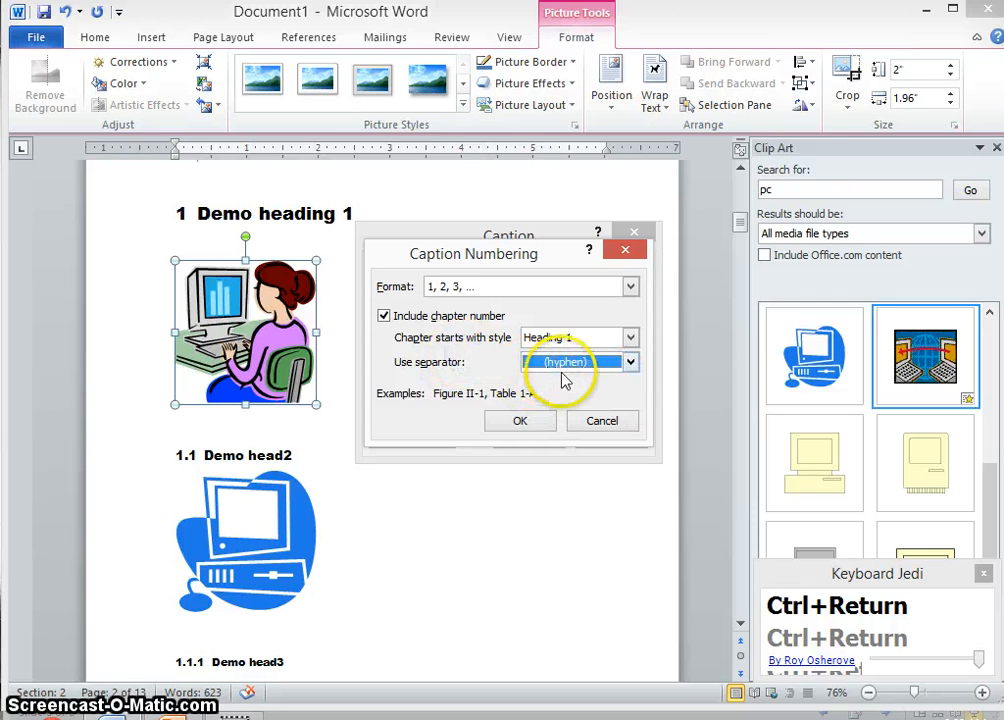
{"action": "left_click", "coordinate": [524, 423]}
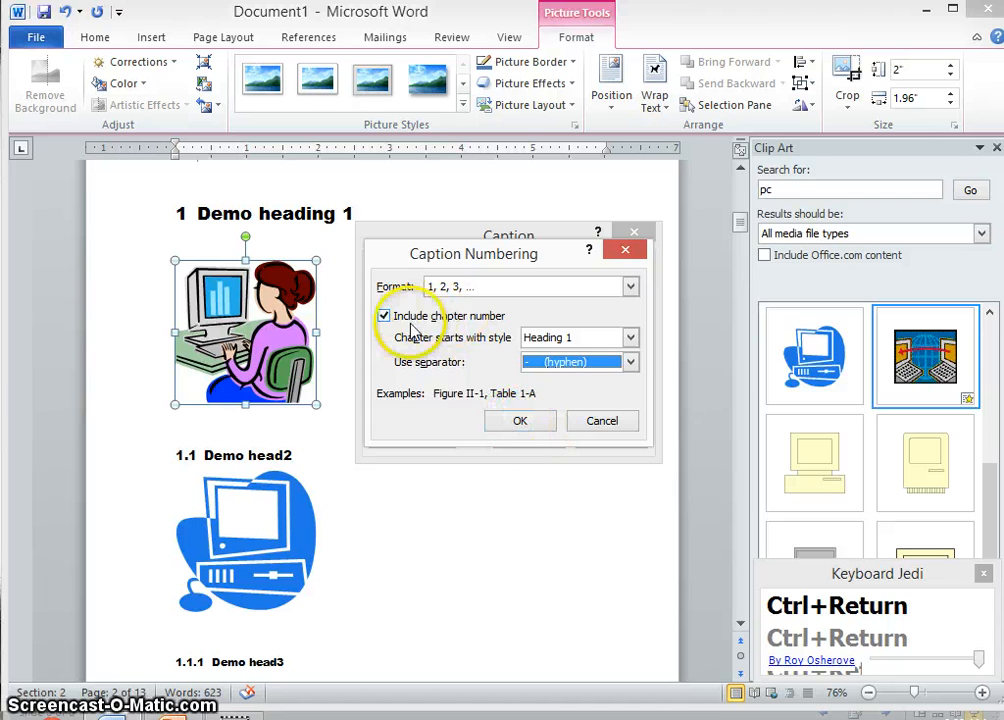
{"action": "left_click", "coordinate": [519, 424]}
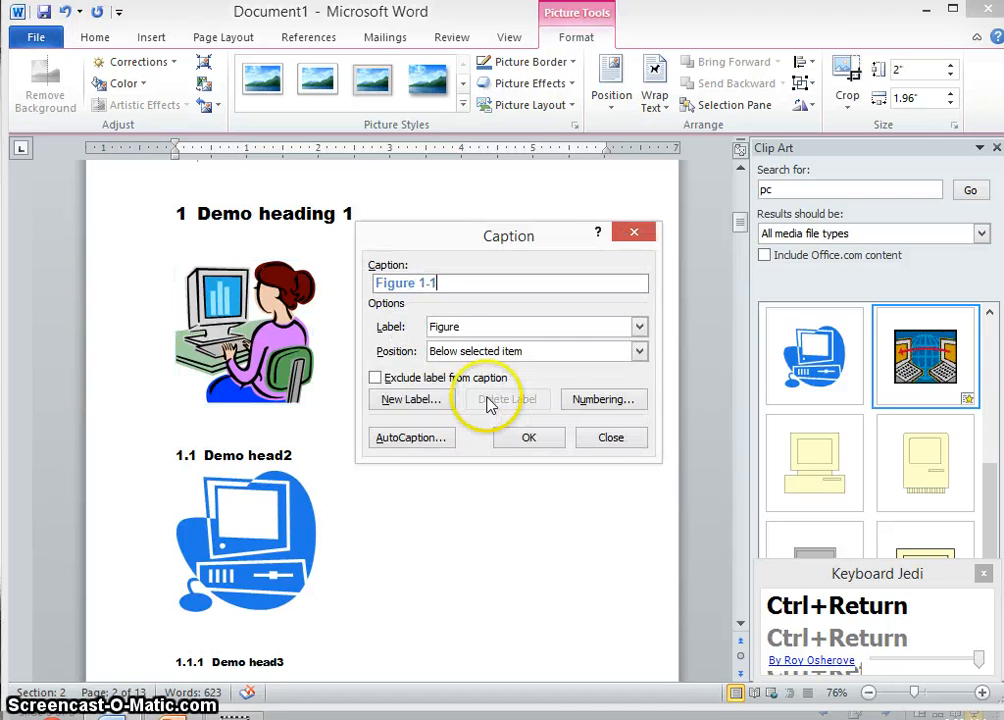
- Complete the woman-at-computer picture's caption as "Figure 1-1 Computer" and insert it below the picture
{"action": "left_click", "coordinate": [437, 285]}
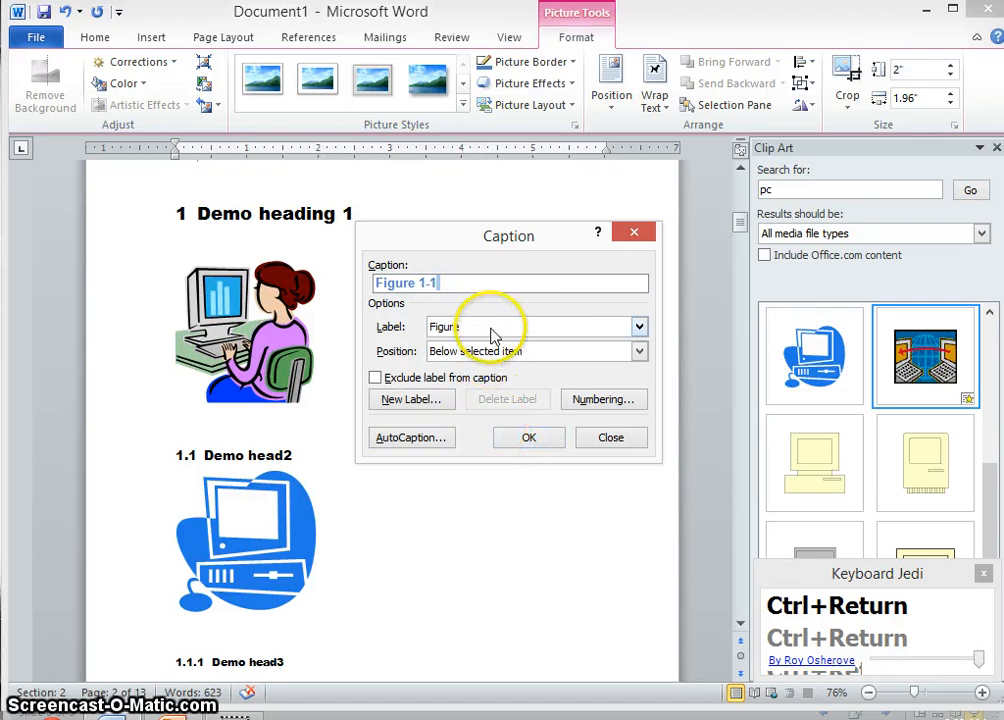
{"action": "left_click", "coordinate": [470, 289]}
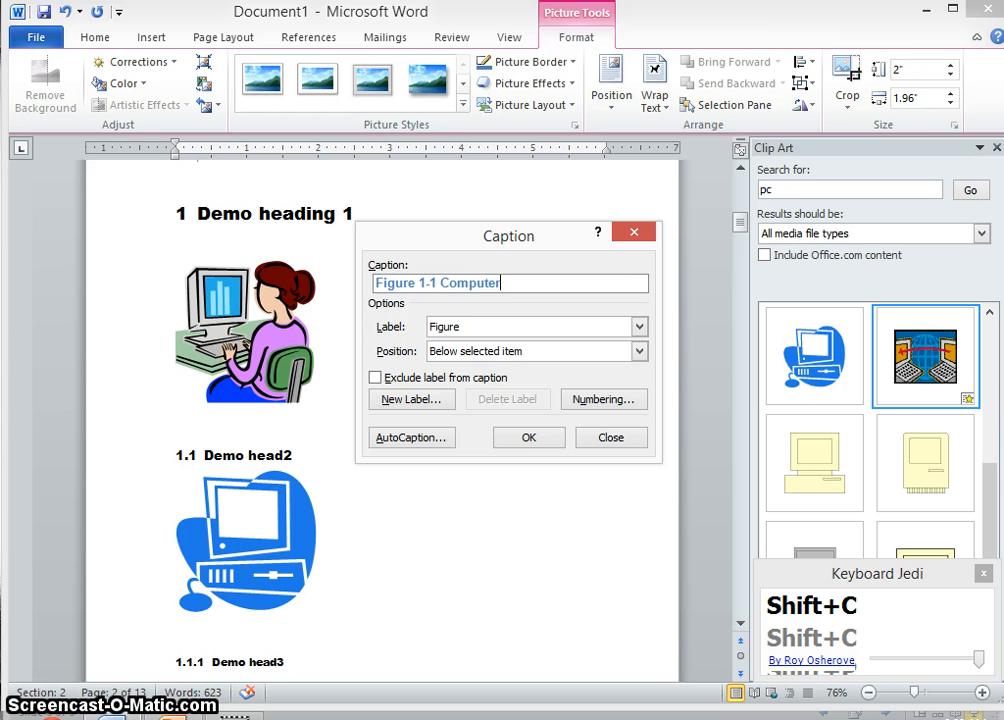
{"action": "left_click", "coordinate": [527, 439]}
- Insert the caption "Figure 1-2 Display unit" below the blue computer picture under 1.1 Demo head2
{"action": "scroll", "coordinate": [278, 484], "scroll_direction": "down", "scroll_amount": 1}
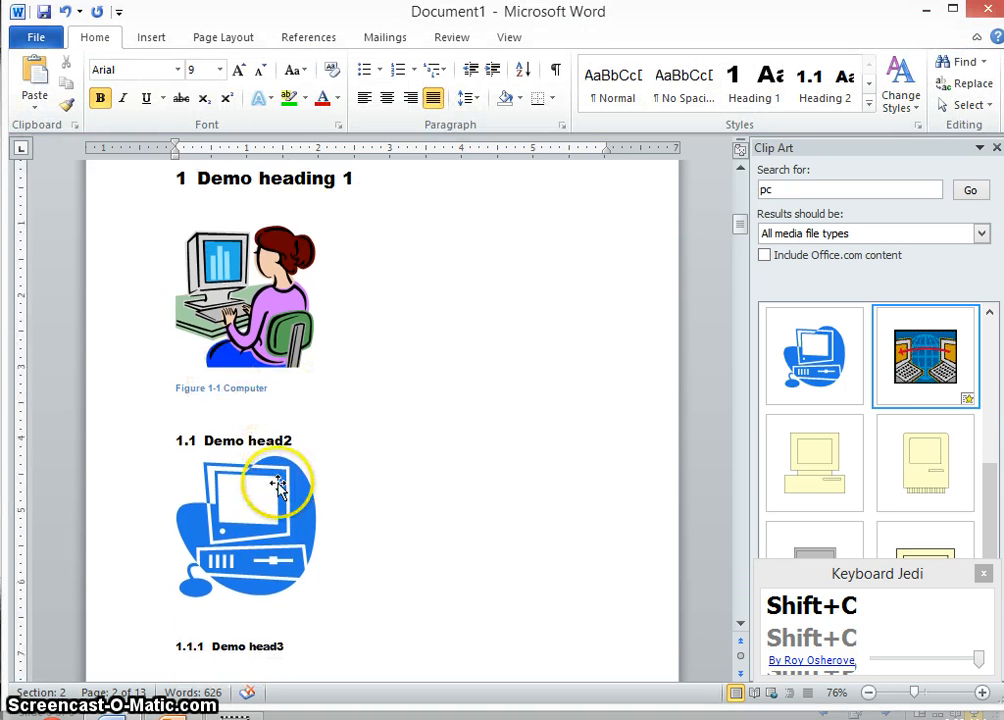
{"action": "scroll", "coordinate": [277, 484], "scroll_direction": "down", "scroll_amount": 1}
{"action": "left_click", "coordinate": [262, 477]}
{"action": "right_click", "coordinate": [262, 477]}
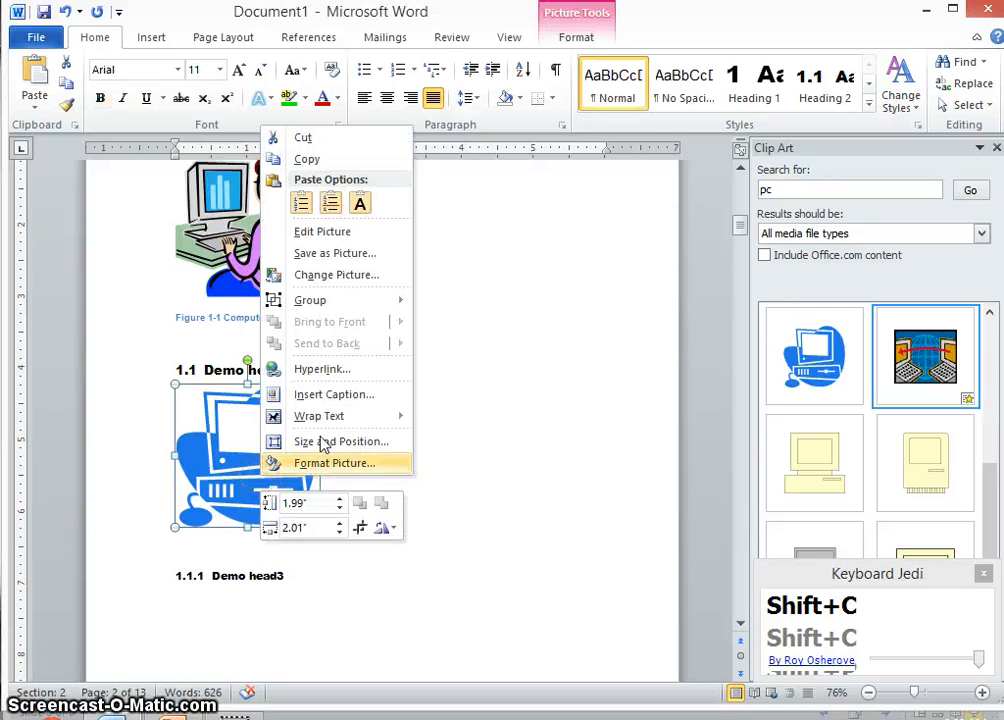
{"action": "left_click", "coordinate": [288, 394]}
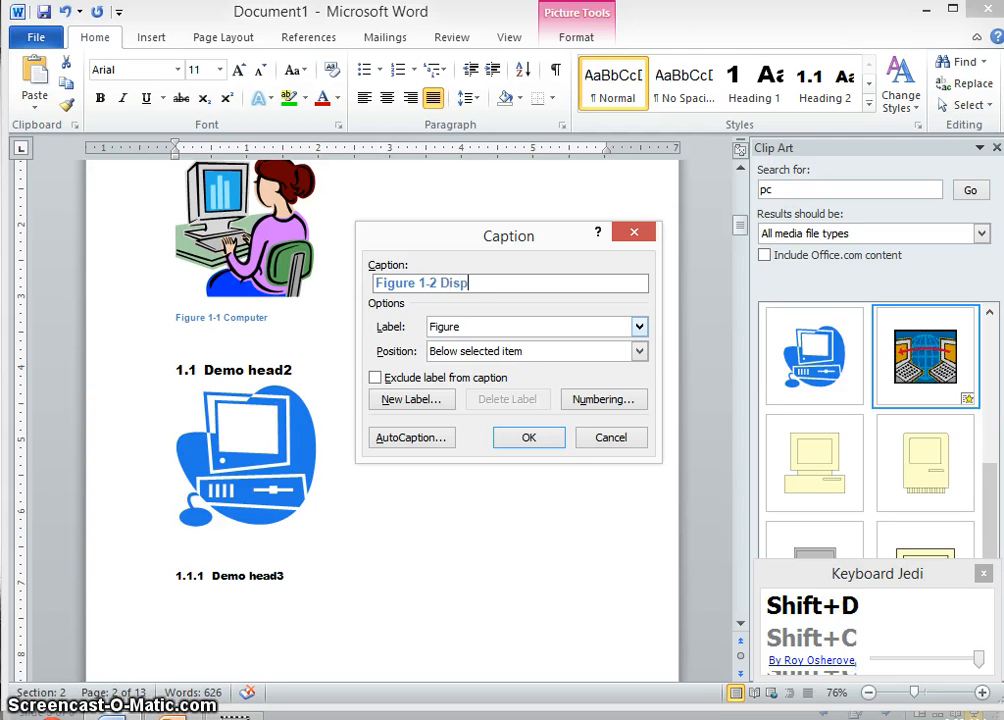
{"action": "left_click", "coordinate": [529, 438]}
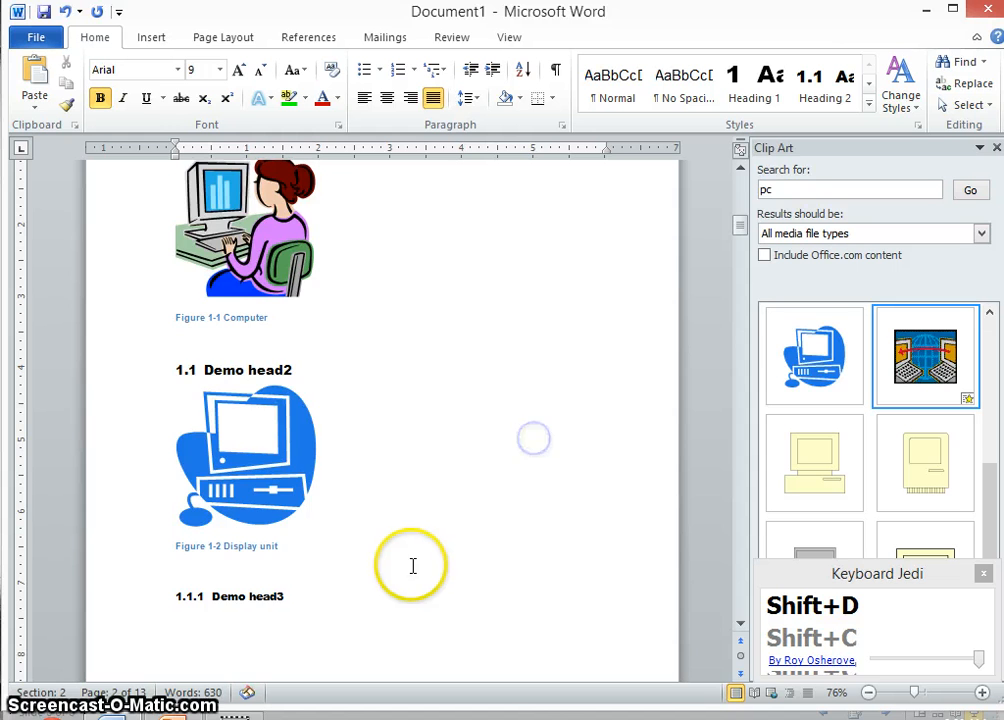
{"action": "scroll", "coordinate": [289, 552], "scroll_direction": "up", "scroll_amount": 1}
{"action": "scroll", "coordinate": [289, 552], "scroll_direction": "up", "scroll_amount": 1}
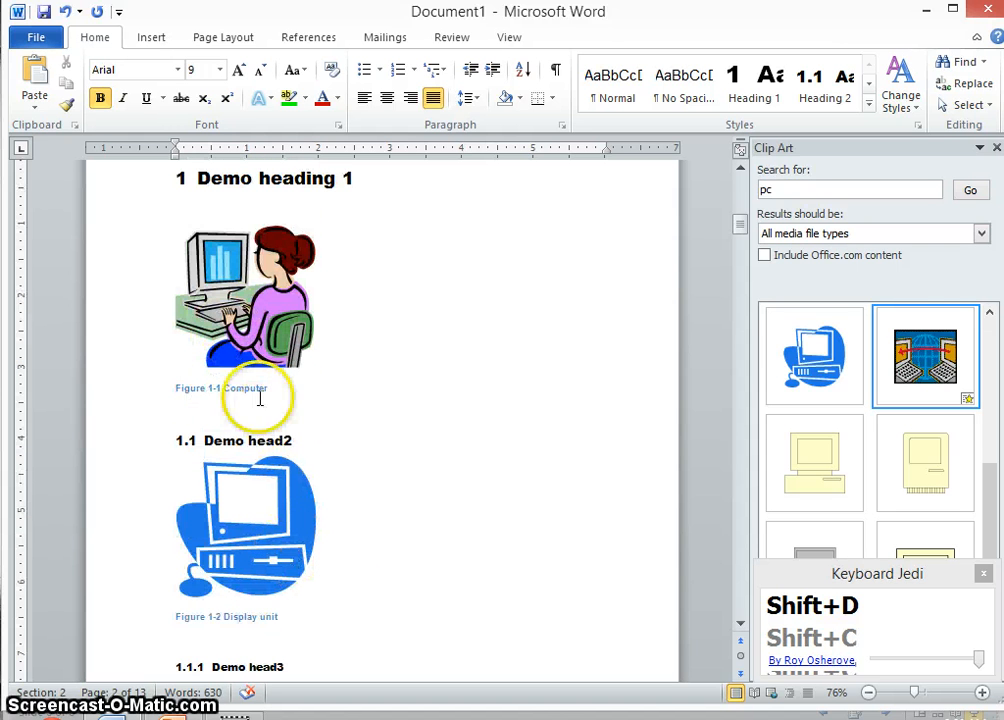
- Insert the caption "Figure 2-1 Network" below the network picture under 2.1 Demo head2, keeping the chapter number in its numbering
{"action": "scroll", "coordinate": [215, 528], "scroll_direction": "down", "scroll_amount": 2}
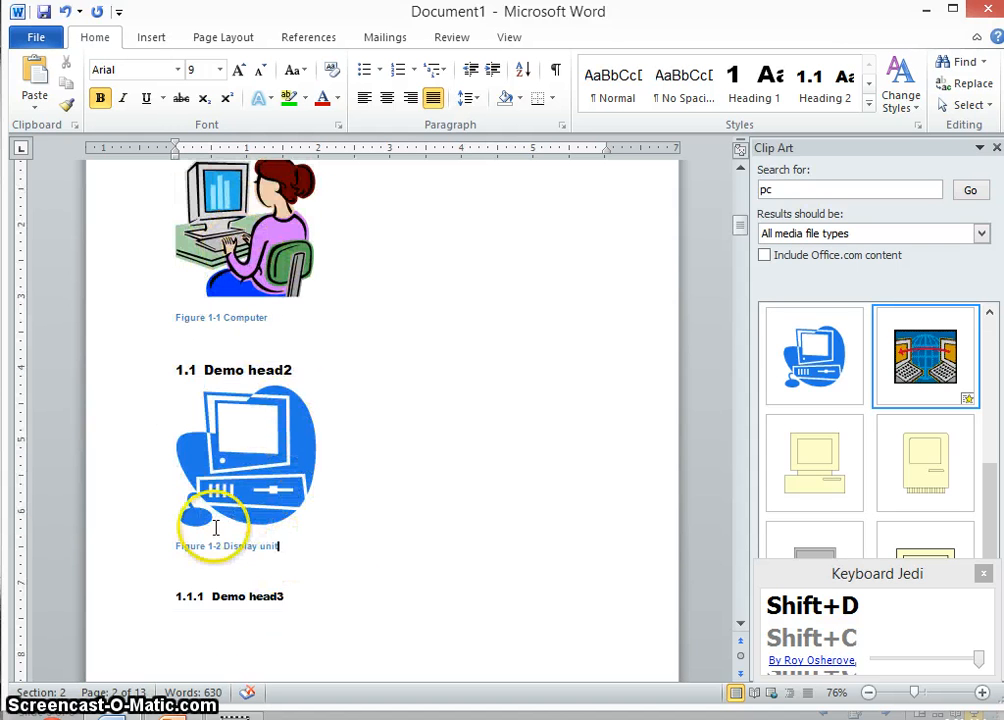
{"action": "scroll", "coordinate": [216, 547], "scroll_direction": "down", "scroll_amount": 5}
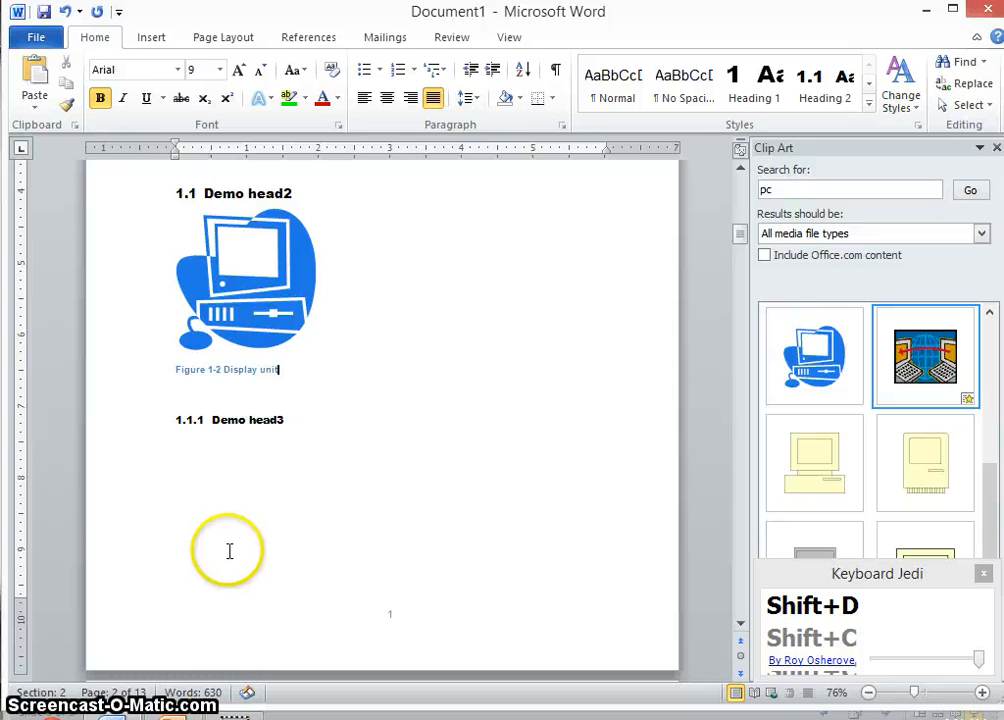
{"action": "scroll", "coordinate": [231, 420], "scroll_direction": "down", "scroll_amount": 9}
{"action": "scroll", "coordinate": [231, 435], "scroll_direction": "down", "scroll_amount": 6}
{"action": "right_click", "coordinate": [212, 400]}
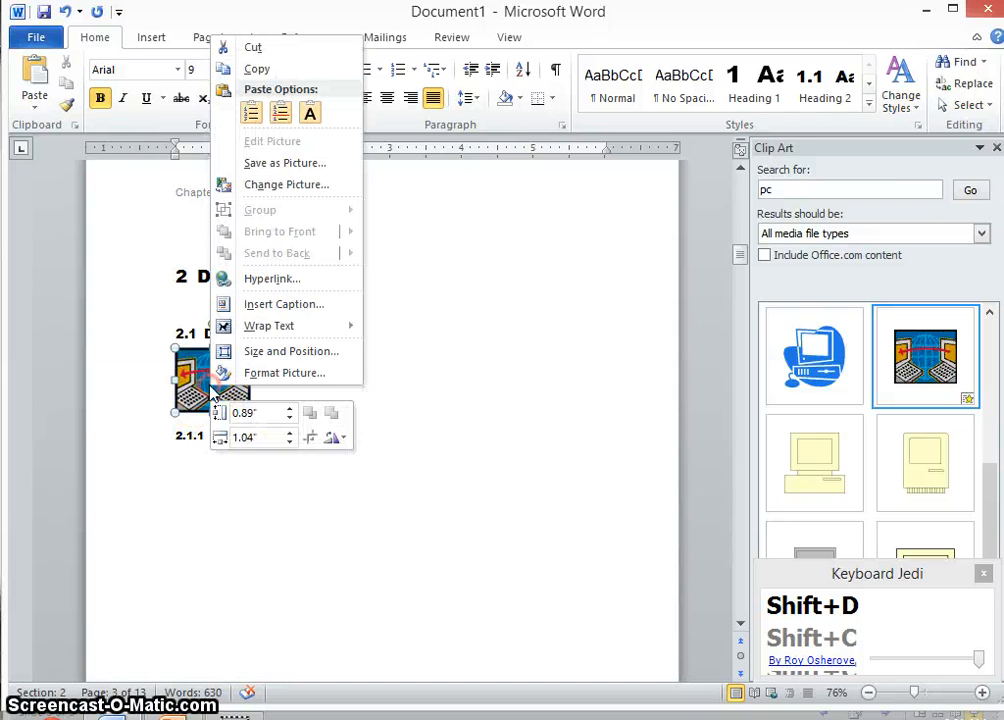
{"action": "left_click", "coordinate": [262, 304]}
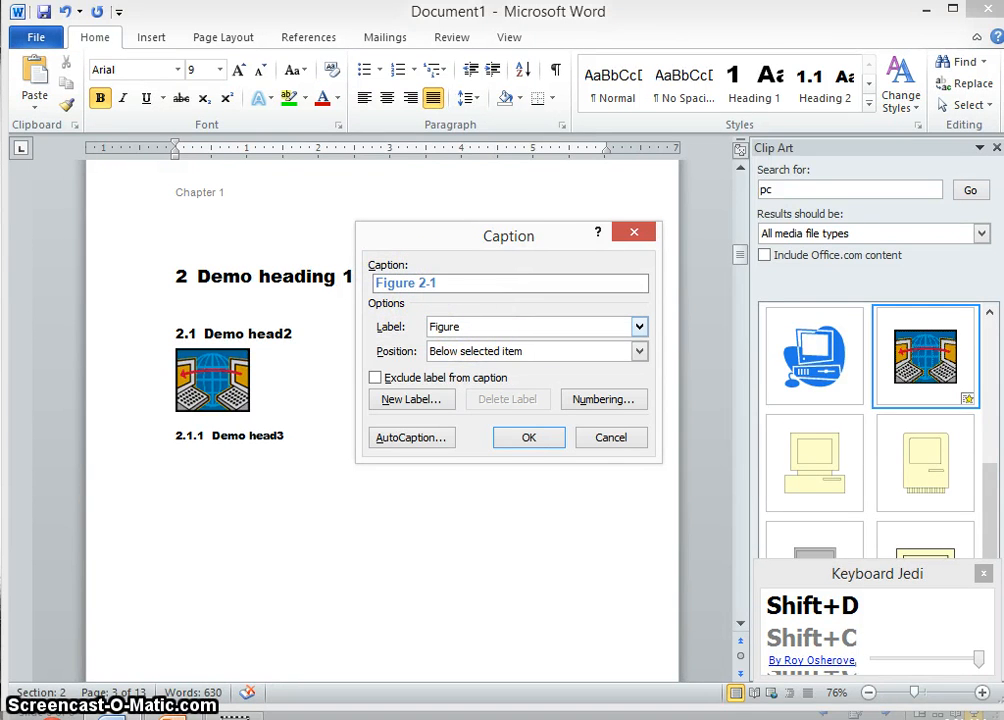
{"action": "type", "text": "Network"}
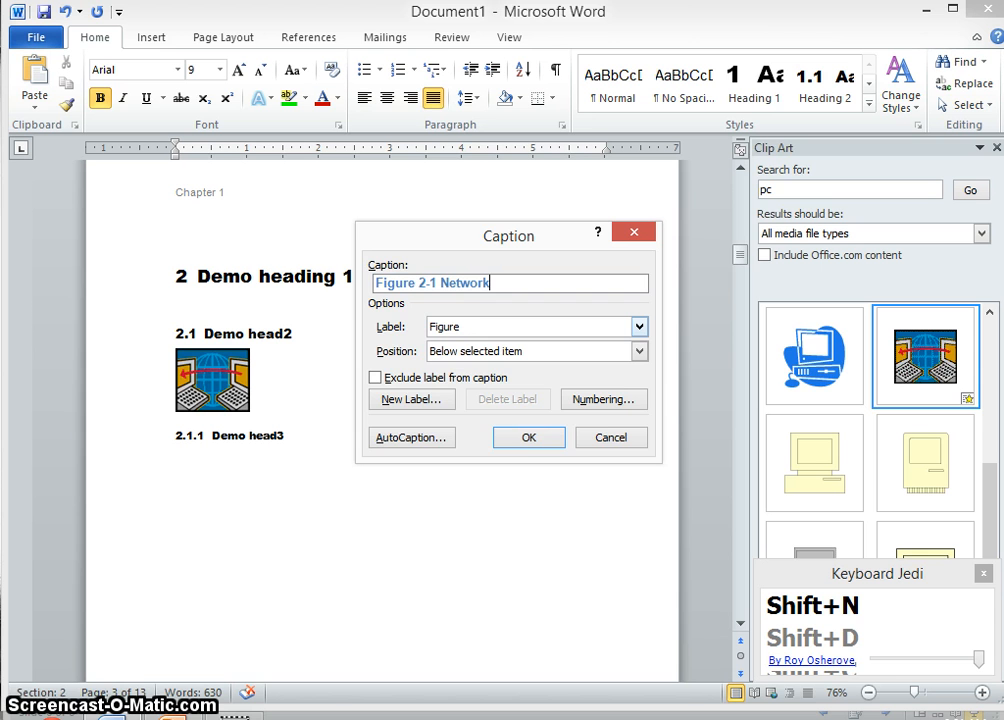
{"action": "left_click", "coordinate": [612, 401]}
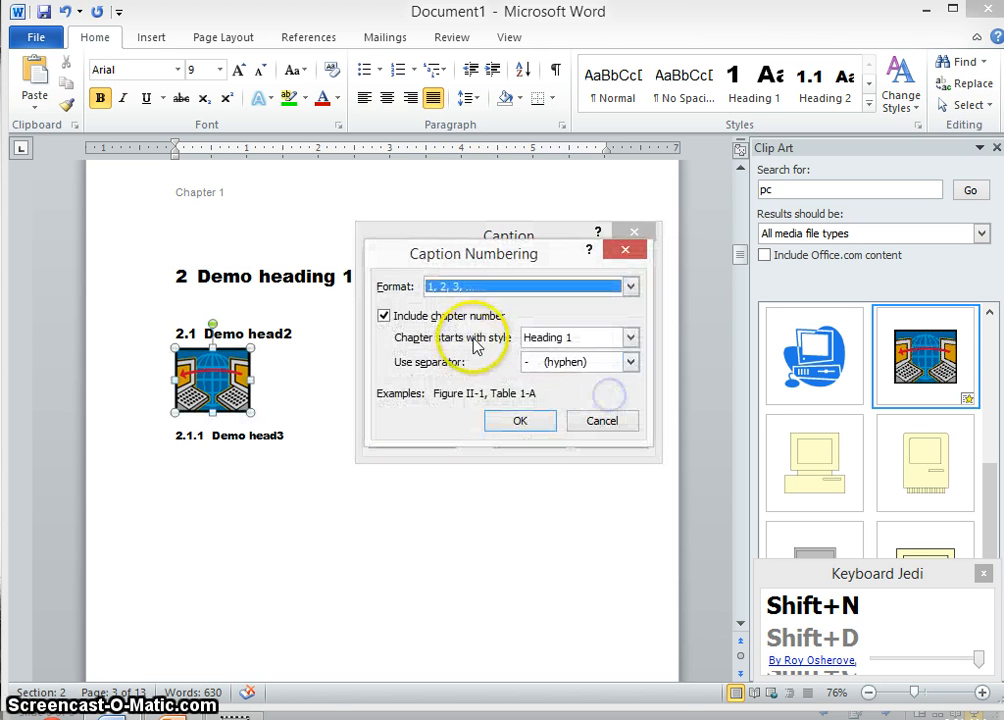
{"action": "left_click", "coordinate": [517, 423]}
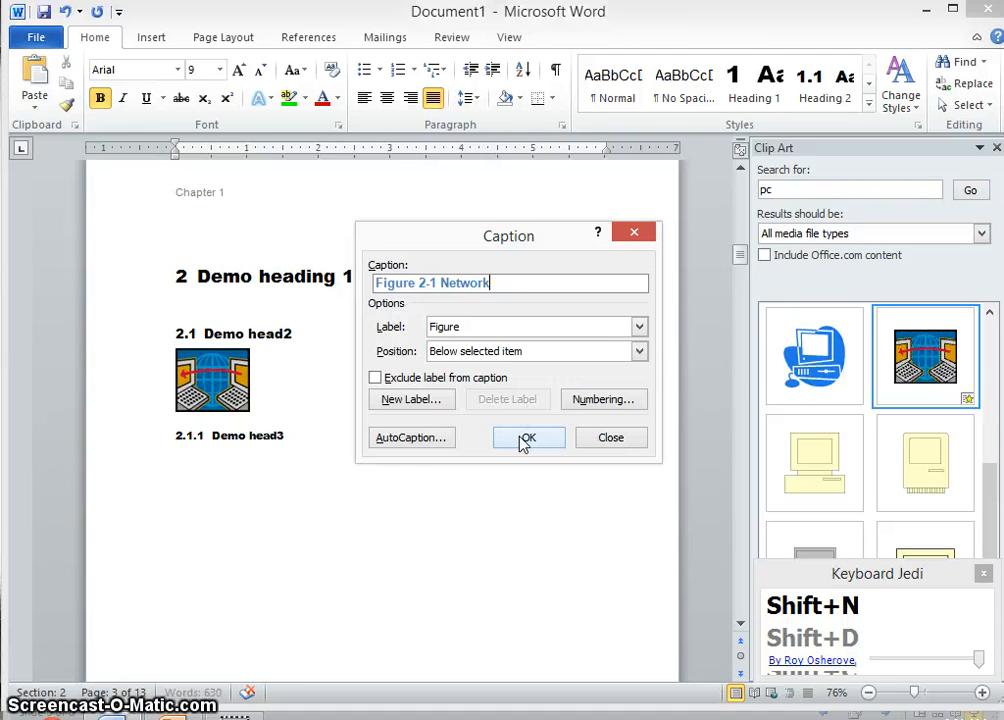
{"action": "left_click", "coordinate": [524, 440]}
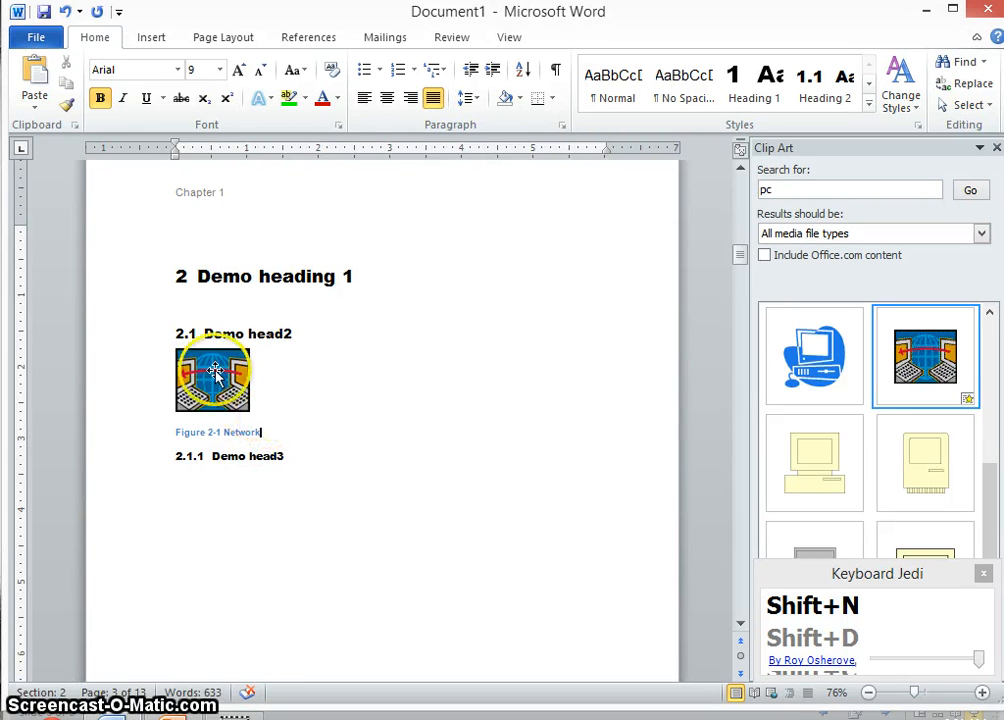
- Insert the caption "Figure 4-1 AND Gate" below the gate symbol picture in section 4.1 AND Gate
{"action": "scroll", "coordinate": [250, 489], "scroll_direction": "down", "scroll_amount": 5}
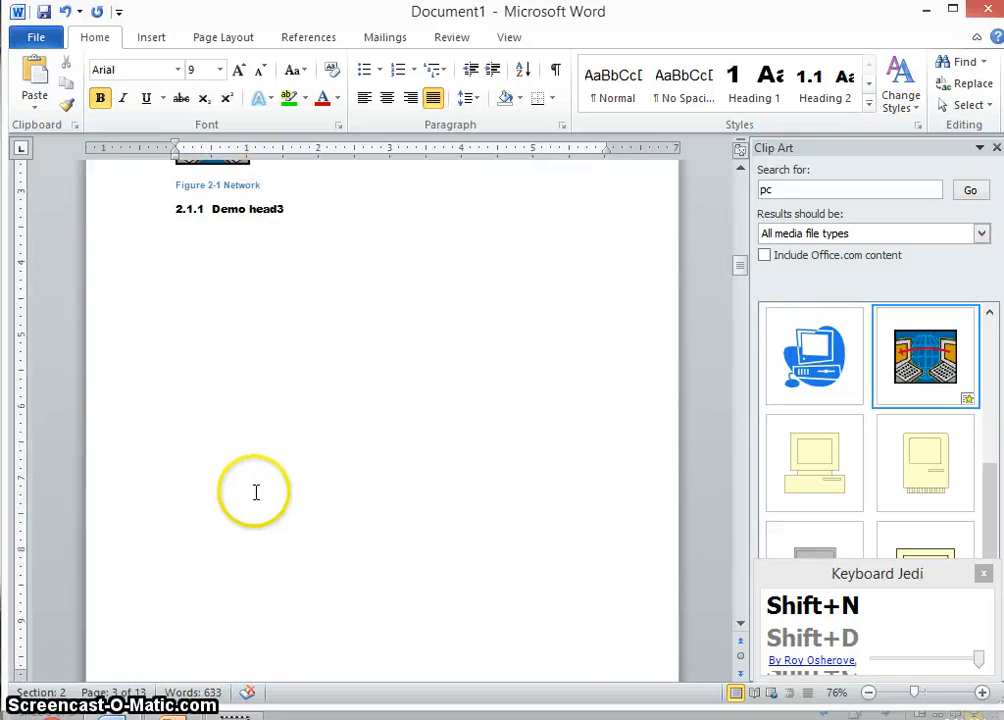
{"action": "scroll", "coordinate": [255, 495], "scroll_direction": "down", "scroll_amount": 20}
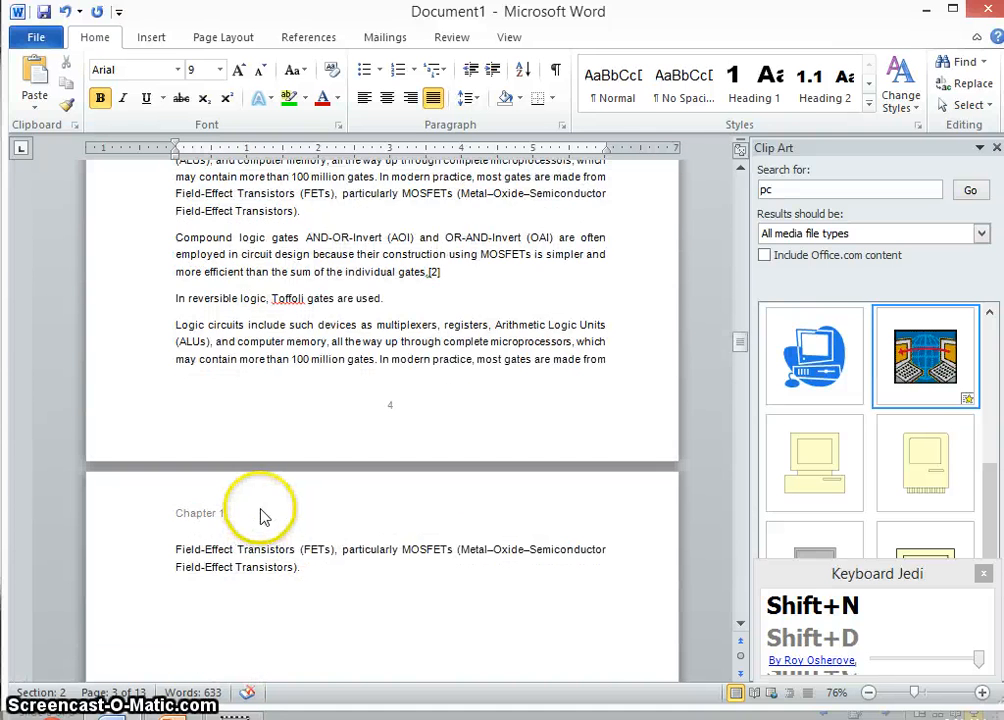
{"action": "scroll", "coordinate": [260, 516], "scroll_direction": "down", "scroll_amount": 20}
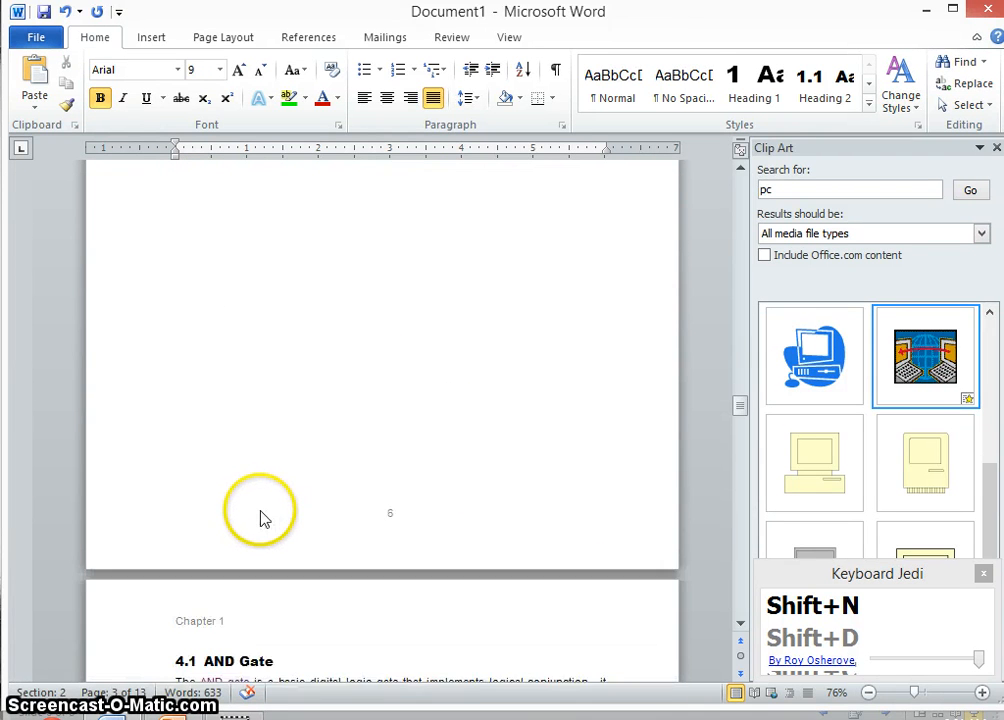
{"action": "scroll", "coordinate": [260, 516], "scroll_direction": "down", "scroll_amount": 8}
{"action": "right_click", "coordinate": [222, 387]}
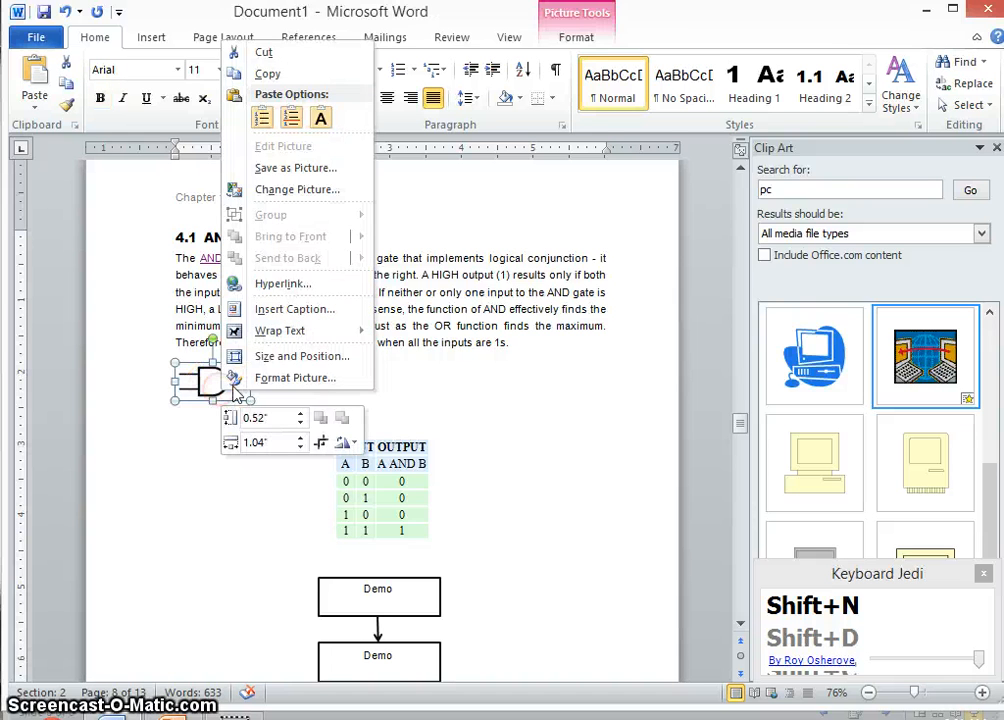
{"action": "left_click", "coordinate": [268, 309]}
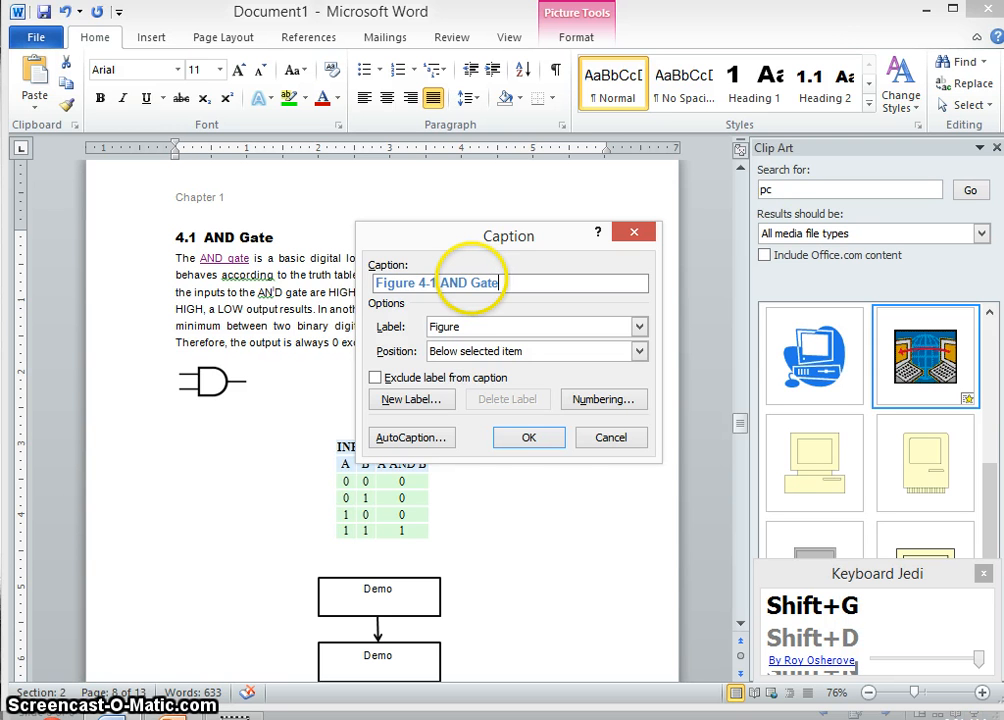
{"action": "key", "text": "Return"}
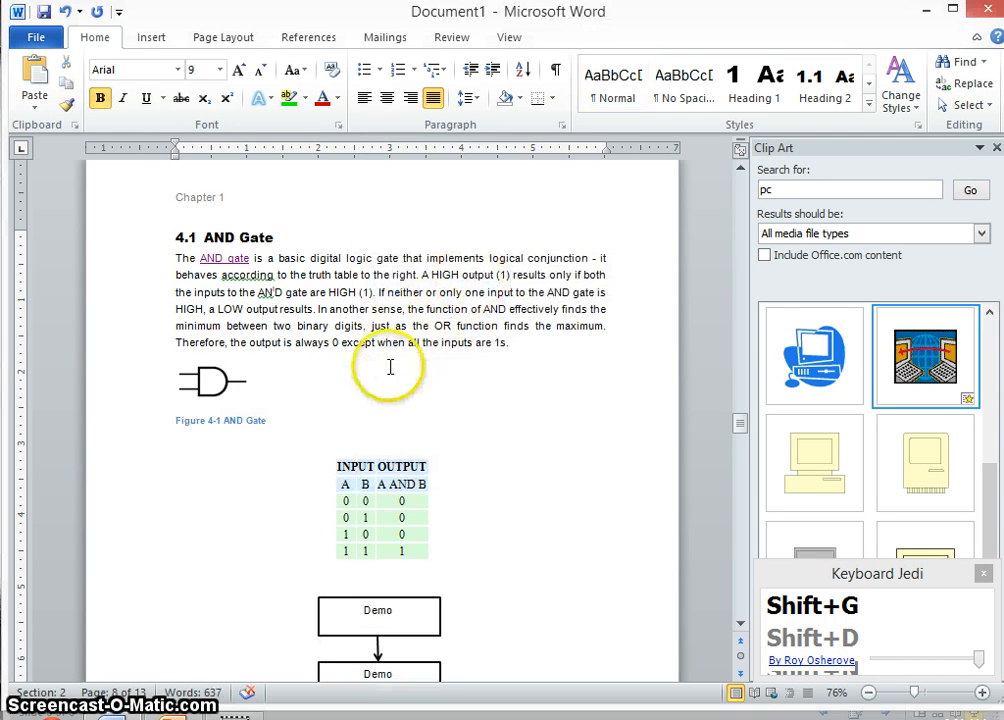
{"action": "scroll", "coordinate": [398, 405], "scroll_direction": "down", "scroll_amount": 3}
{"action": "scroll", "coordinate": [398, 408], "scroll_direction": "down", "scroll_amount": 3}
{"action": "scroll", "coordinate": [374, 410], "scroll_direction": "up", "scroll_amount": 2}
{"action": "left_click", "coordinate": [325, 240]}
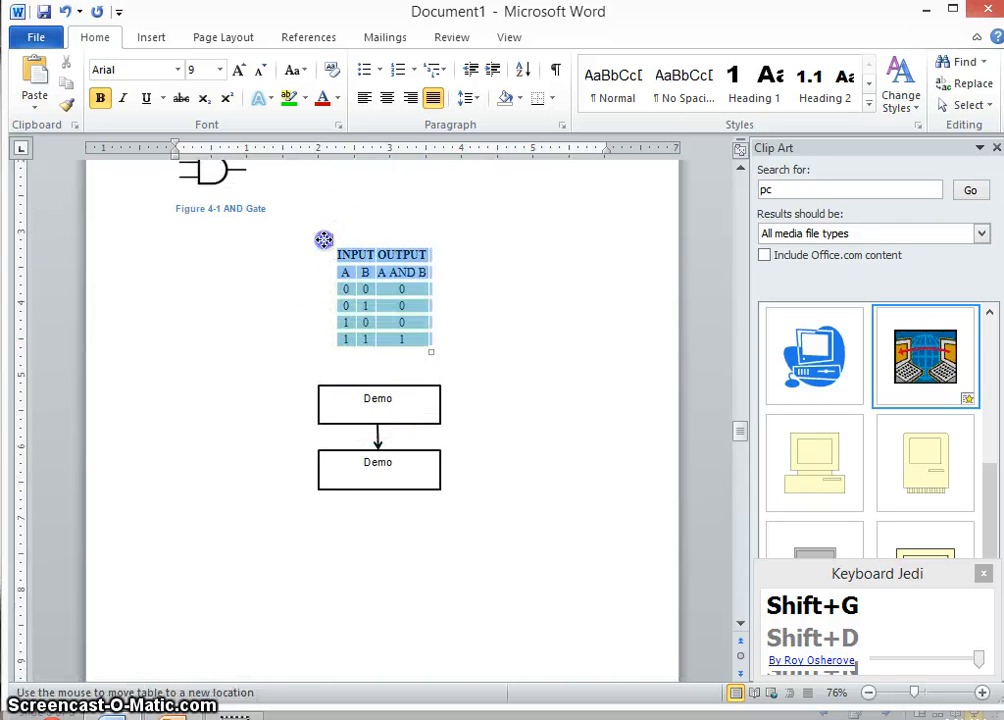
{"action": "key", "text": "ctrl+x"}
{"action": "right_click", "coordinate": [325, 240]}
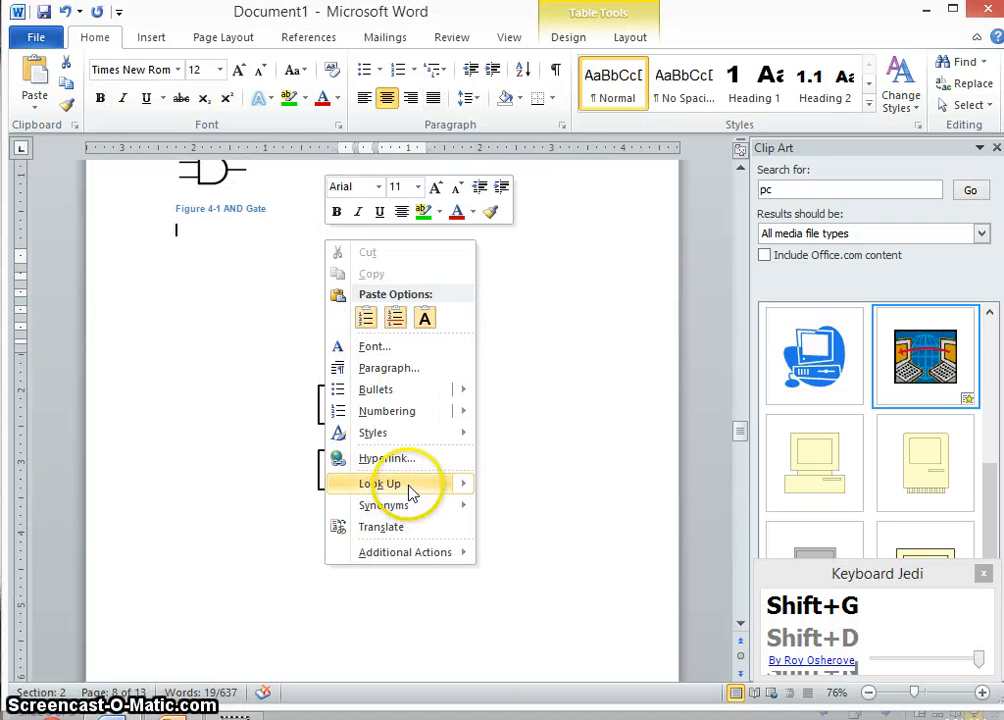
{"action": "left_click", "coordinate": [366, 318]}
- Start a caption for the whole AND gate truth table below Figure 4-1, using the Table label
{"action": "left_click", "coordinate": [325, 240]}
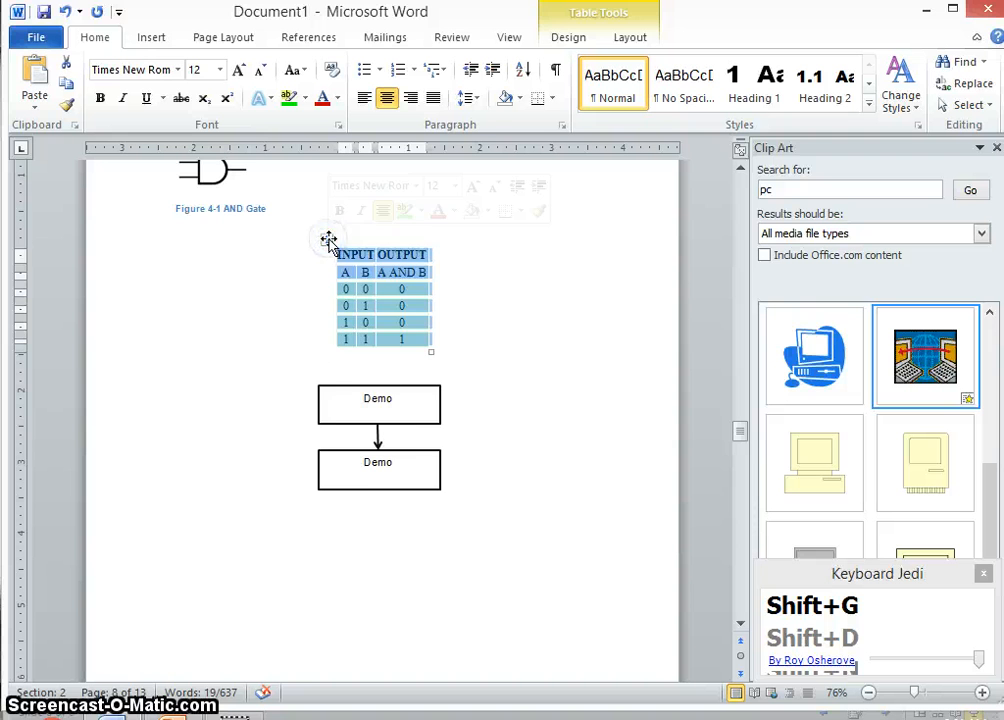
{"action": "right_click", "coordinate": [327, 241]}
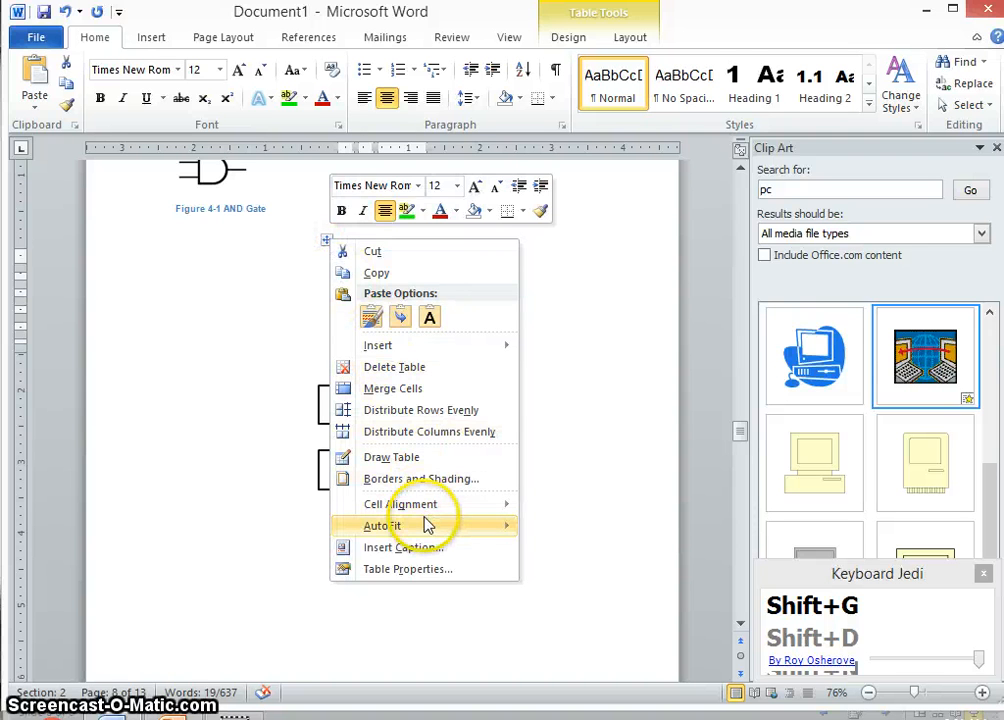
{"action": "left_click", "coordinate": [420, 546]}
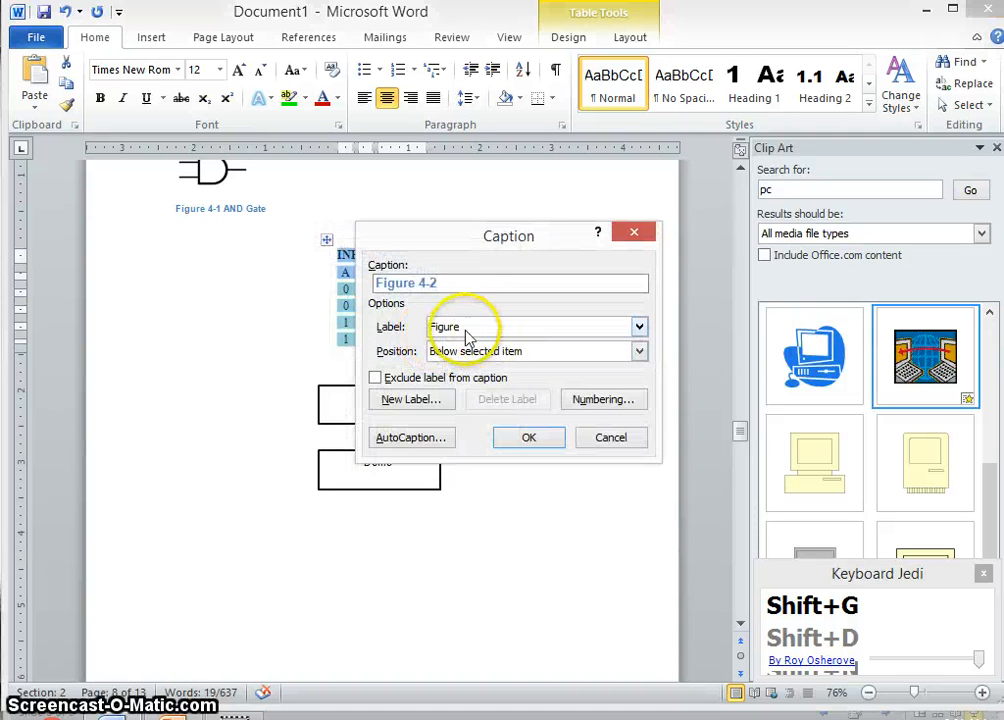
{"action": "left_click", "coordinate": [470, 329]}
{"action": "left_click", "coordinate": [466, 372]}
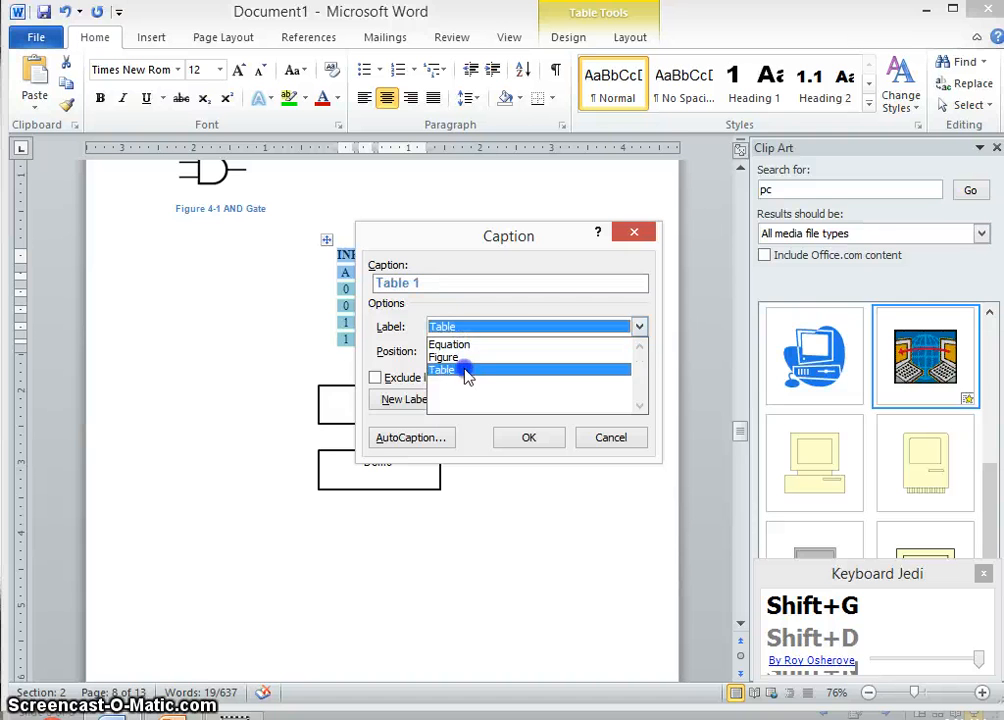
{"action": "left_click", "coordinate": [466, 372]}
{"action": "left_click", "coordinate": [421, 281]}
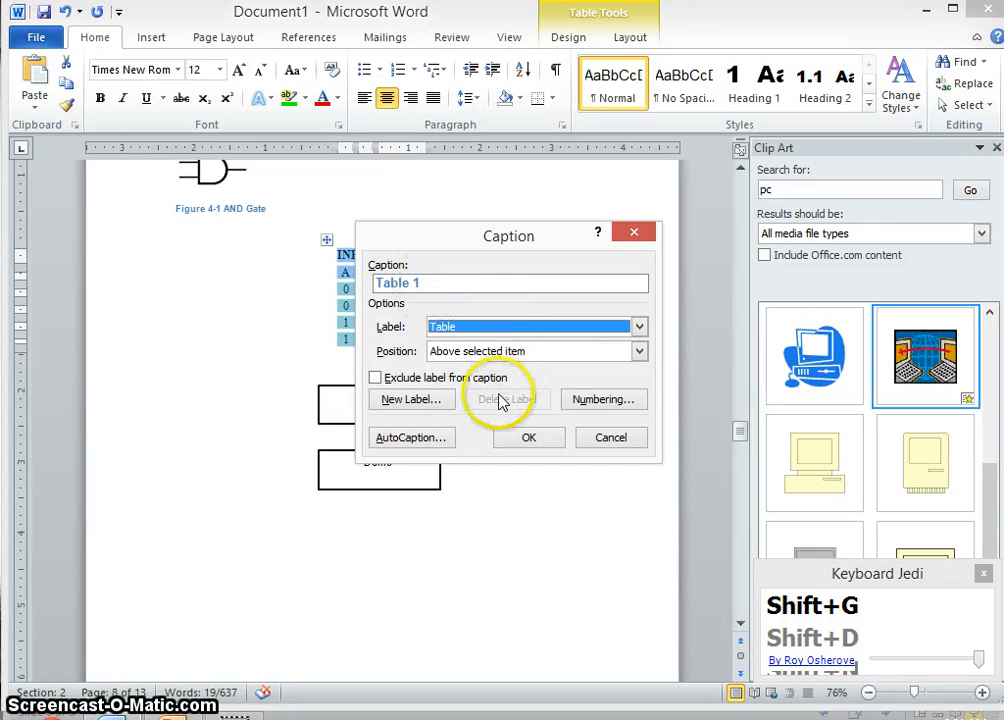
- Set the table caption numbering to include the chapter number from Heading 1, with a hyphen as separator
{"action": "left_click", "coordinate": [601, 400]}
{"action": "left_click", "coordinate": [384, 316]}
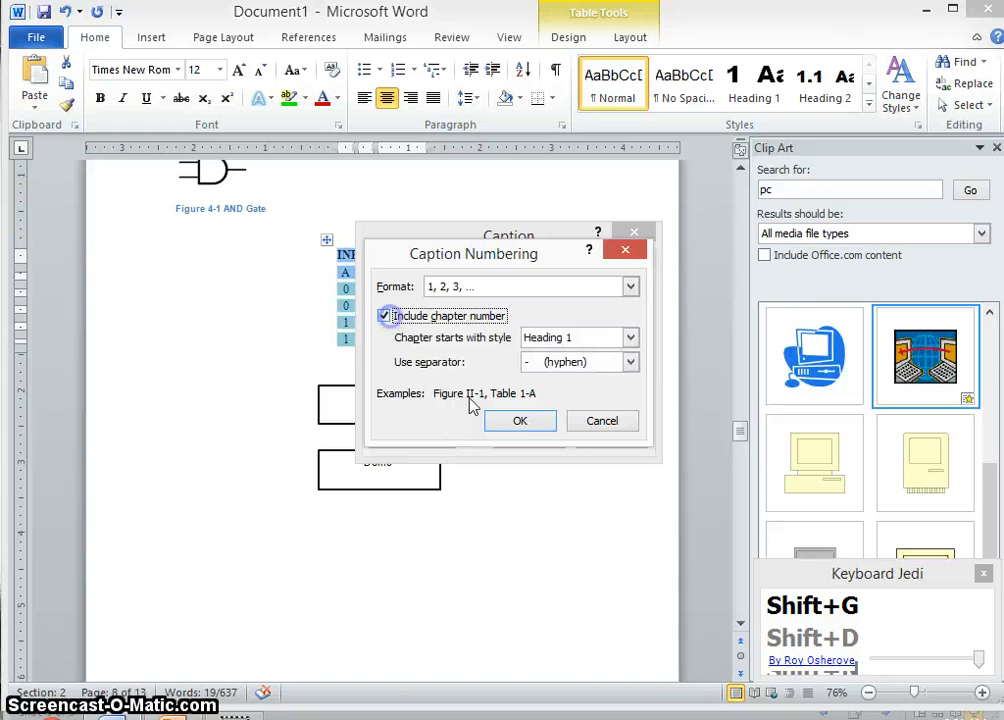
{"action": "left_click", "coordinate": [520, 420]}
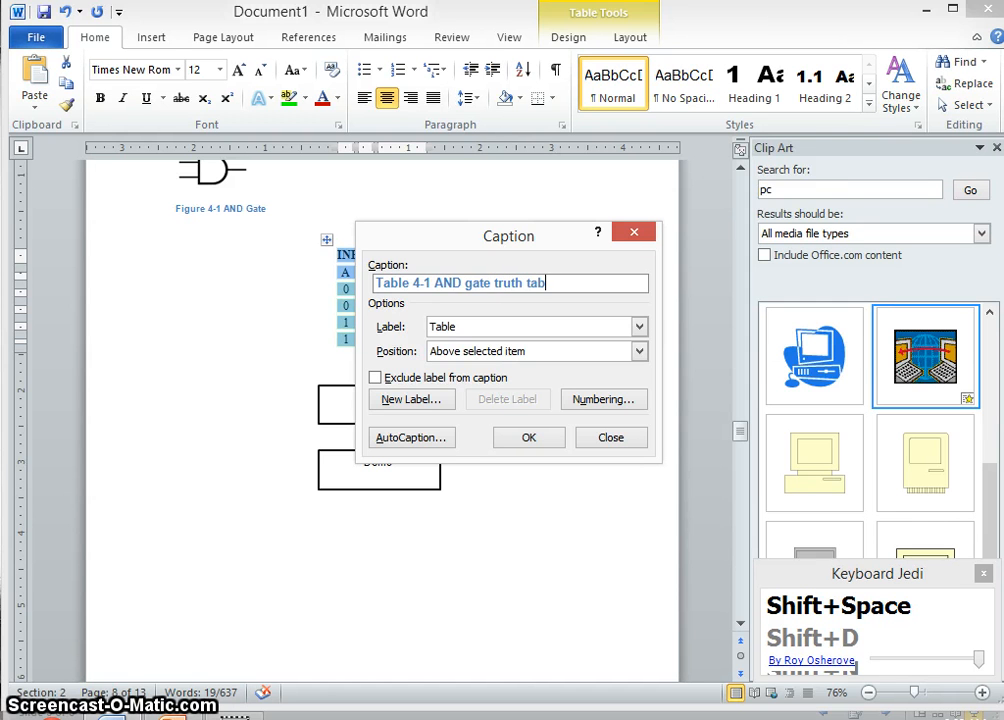
- Complete the caption as "Table 4-1 AND gate truth table" and insert it above the AND gate truth table
{"action": "left_click", "coordinate": [529, 441]}
{"action": "left_click", "coordinate": [245, 259]}
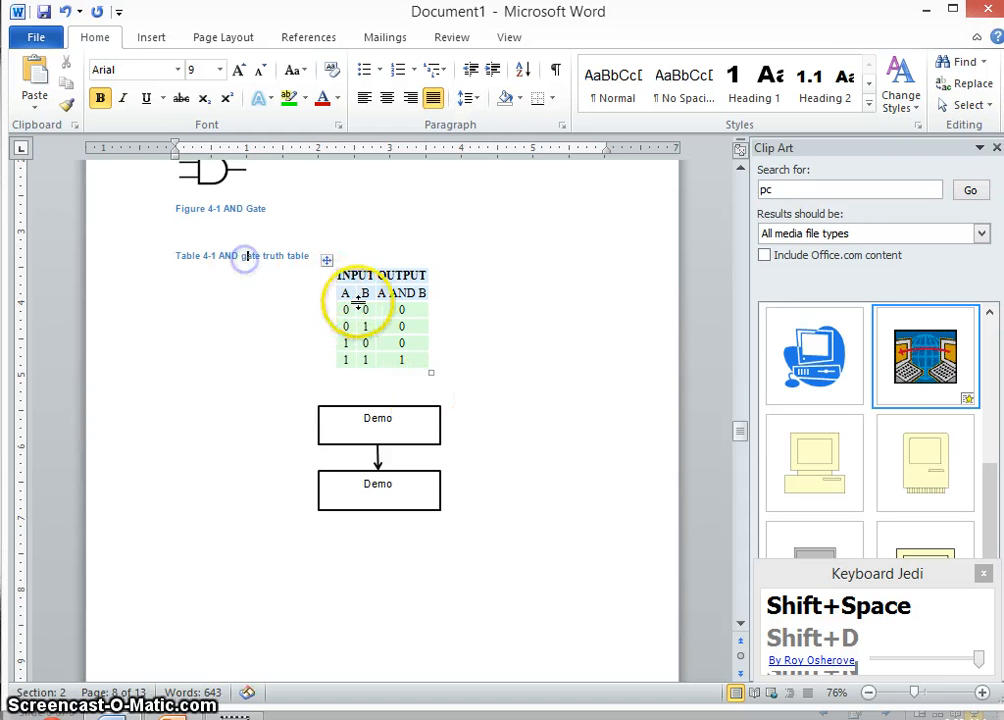
{"action": "left_click", "coordinate": [360, 307]}
{"action": "left_click", "coordinate": [244, 254]}
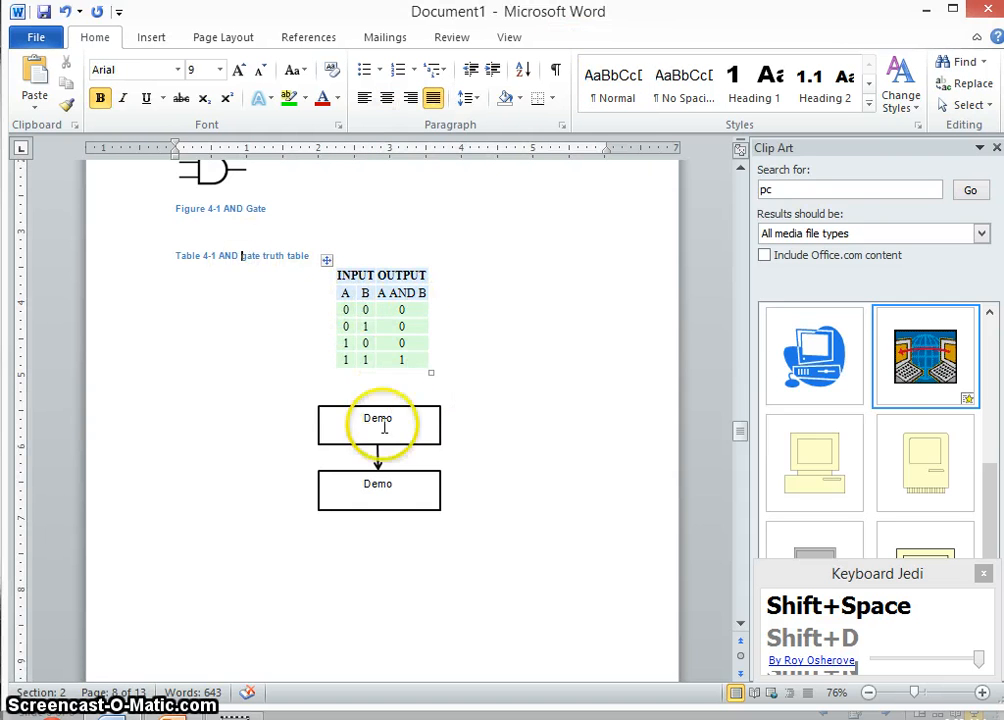
- Start a caption for the OR gate picture under 4.2.1 Symbol and change its label to Figure
{"action": "scroll", "coordinate": [385, 430], "scroll_direction": "down", "scroll_amount": 15}
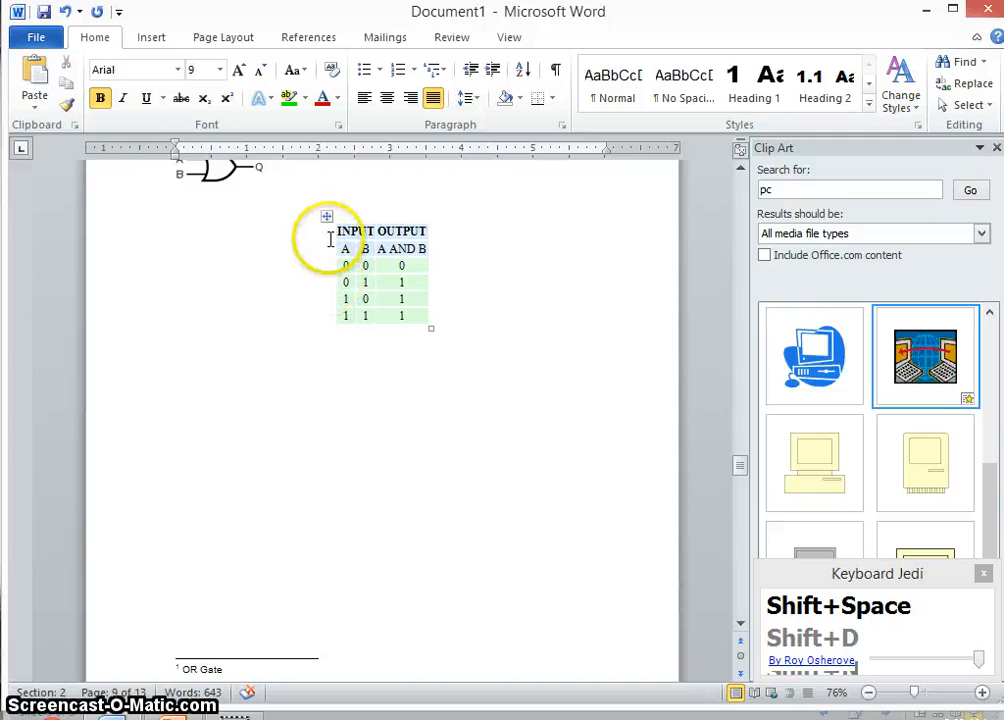
{"action": "left_click", "coordinate": [325, 215]}
{"action": "scroll", "coordinate": [262, 225], "scroll_direction": "up", "scroll_amount": 2}
{"action": "left_click", "coordinate": [224, 279]}
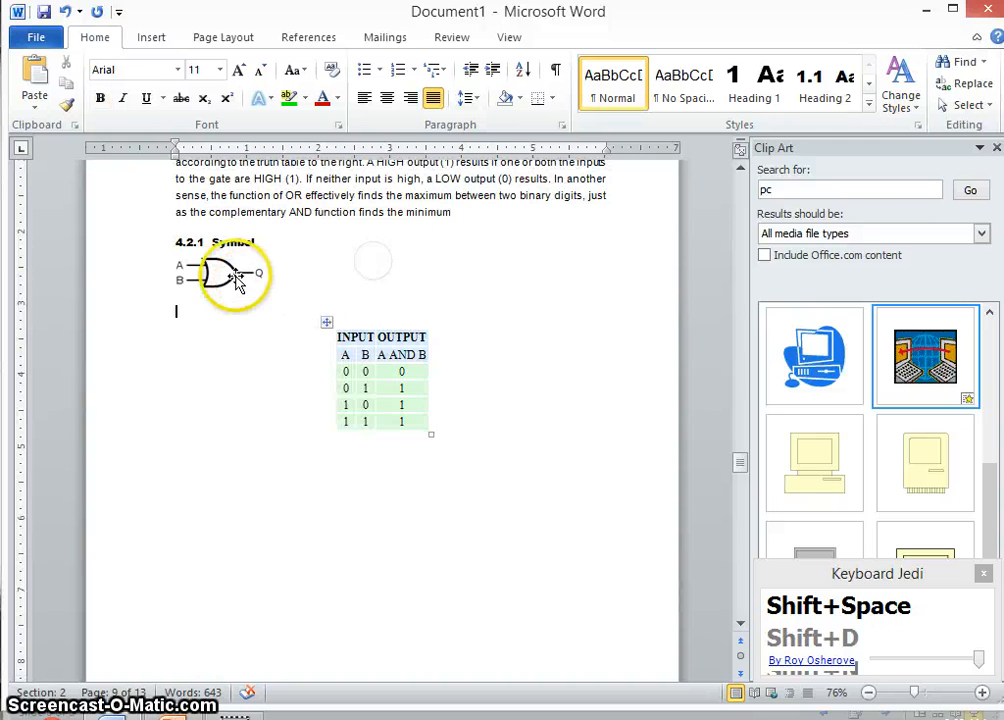
{"action": "right_click", "coordinate": [230, 283]}
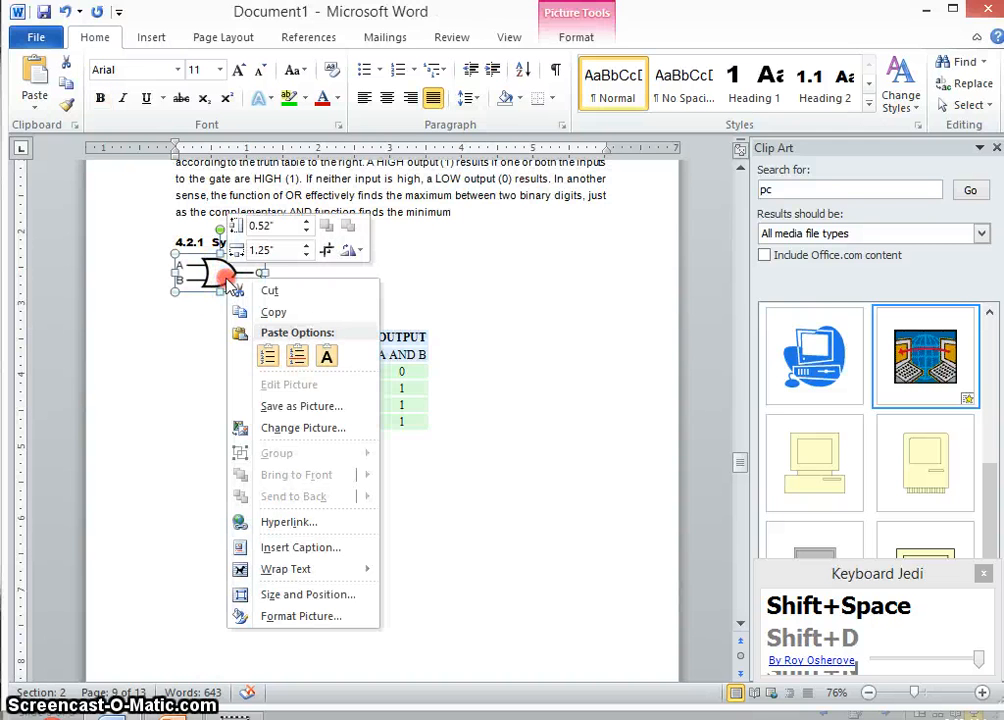
{"action": "left_click", "coordinate": [330, 549]}
{"action": "left_click", "coordinate": [485, 325]}
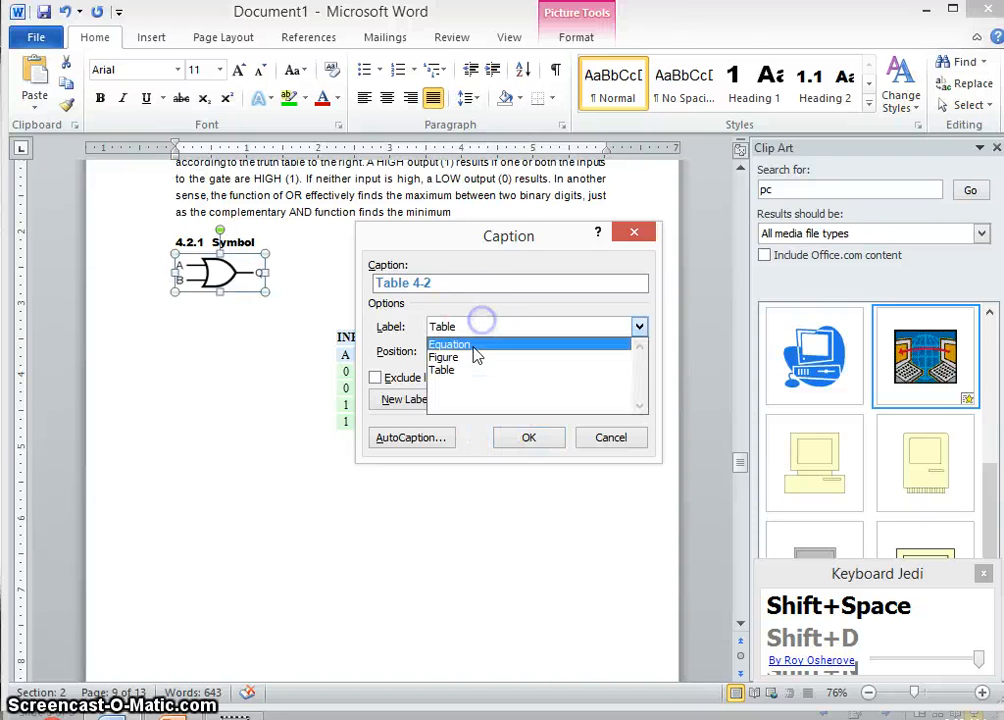
{"action": "left_click", "coordinate": [465, 359]}
- Complete the caption as "Figure 4-2 OR Gate" and insert it below the OR gate picture
{"action": "left_click", "coordinate": [478, 286]}
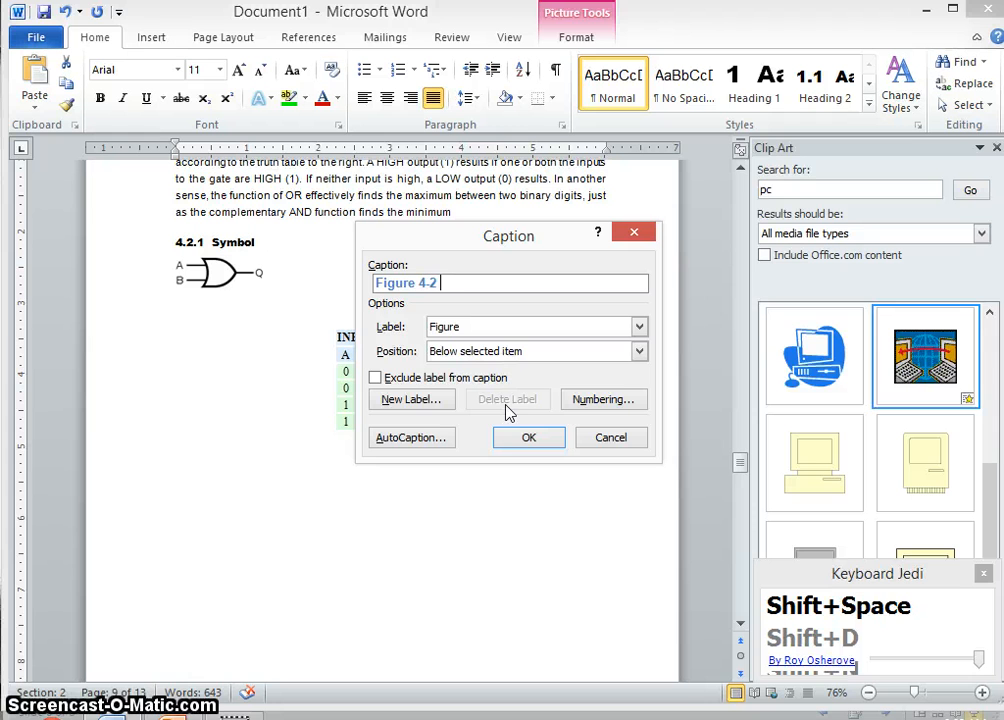
{"action": "type", "text": "OR "}
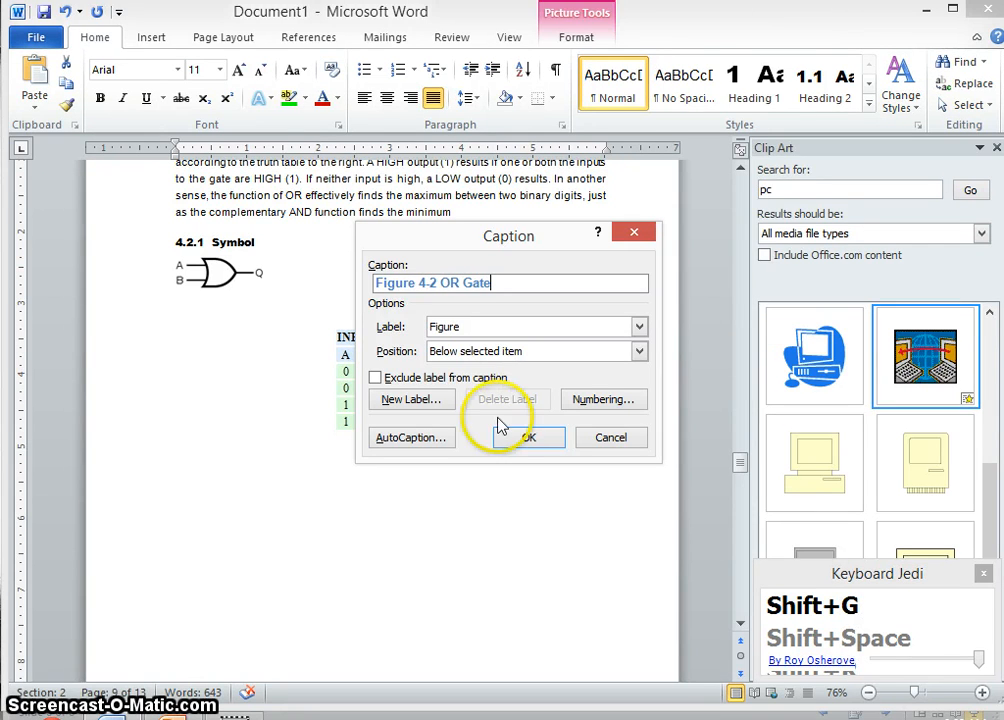
{"action": "type", "text": "Gate"}
{"action": "left_click", "coordinate": [533, 440]}
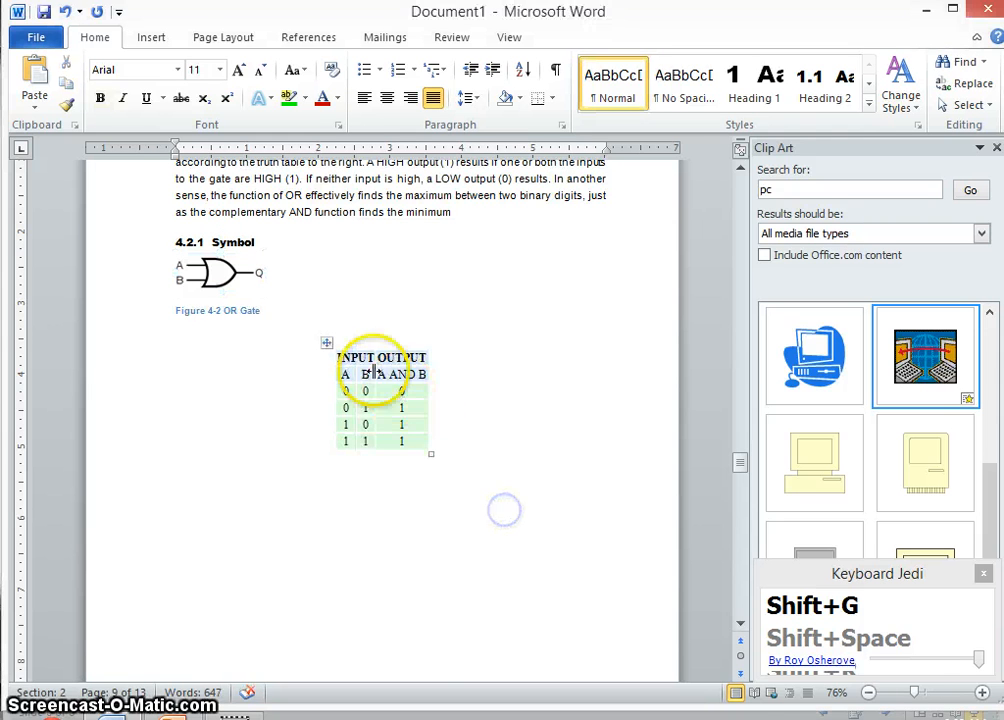
- Insert the caption "Table 4-2 OR gate truth table" with the Table label above the OR gate truth table
{"action": "left_click", "coordinate": [329, 347]}
{"action": "right_click", "coordinate": [327, 345]}
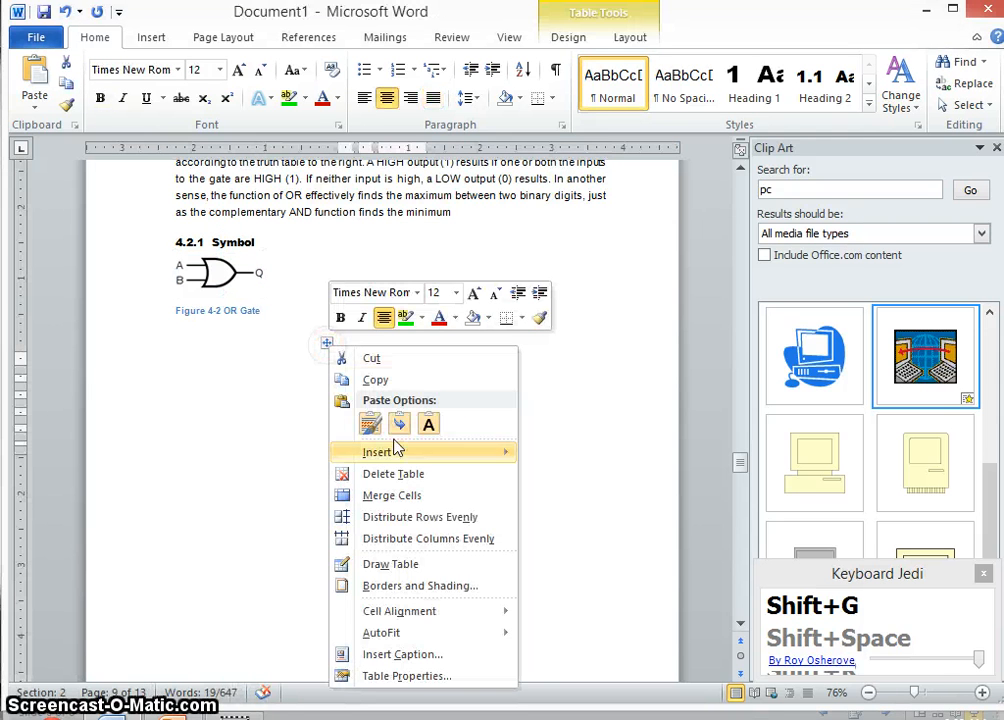
{"action": "left_click", "coordinate": [420, 656]}
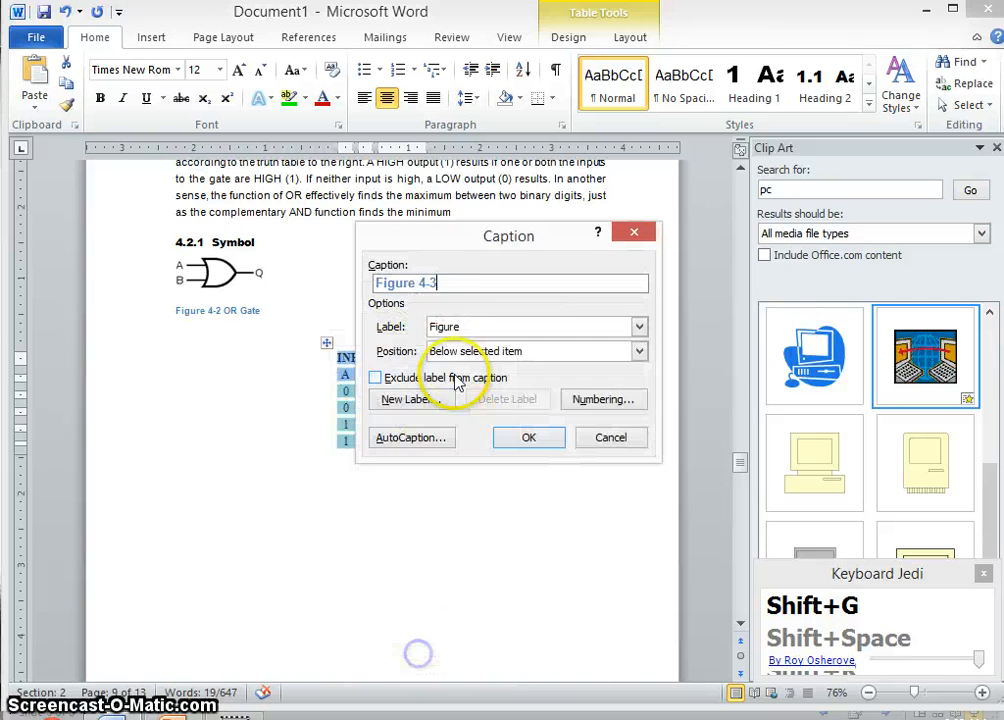
{"action": "left_click", "coordinate": [483, 329]}
{"action": "left_click", "coordinate": [476, 369]}
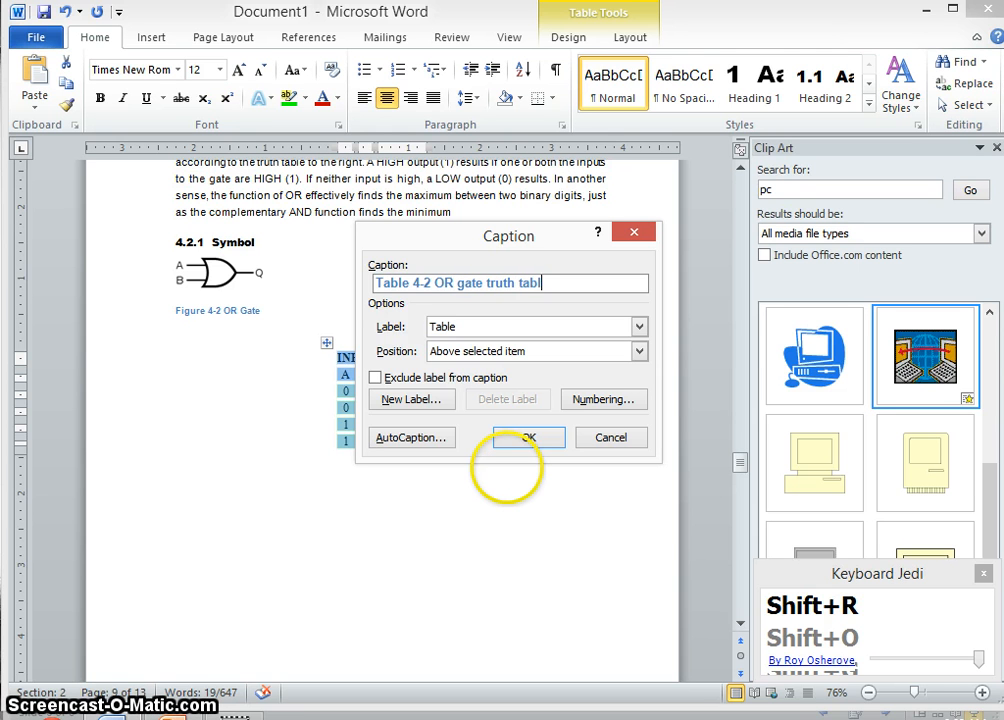
{"action": "left_click", "coordinate": [537, 439]}
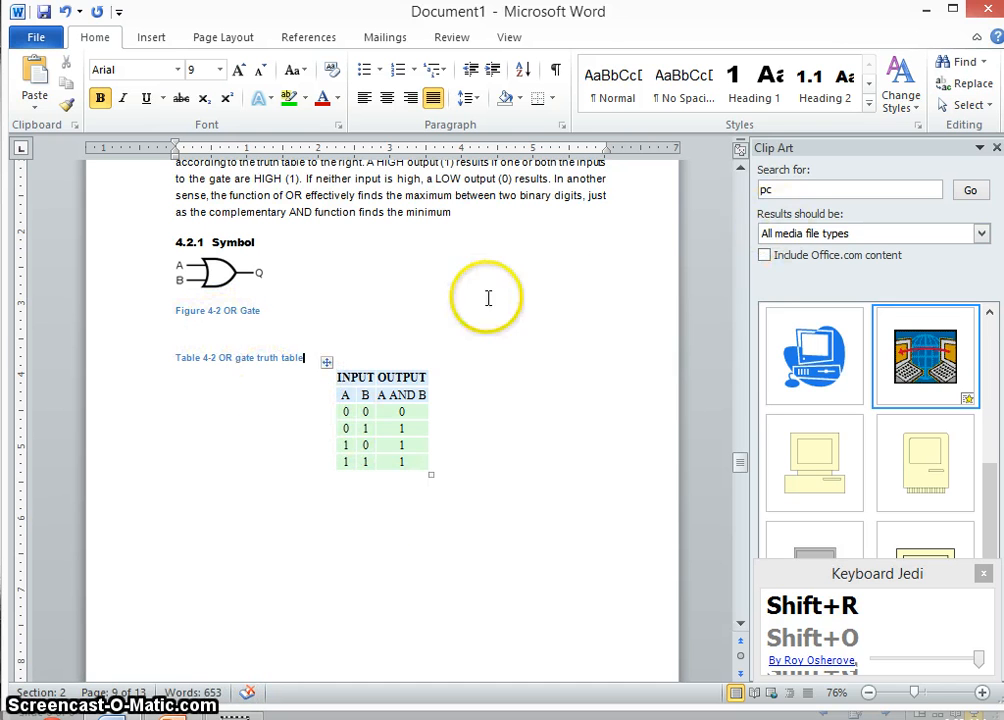
- Select all text using the Caption style and modify the style to Automatic font colour and centred alignment
{"action": "left_click", "coordinate": [868, 101]}
{"action": "left_click", "coordinate": [770, 300]}
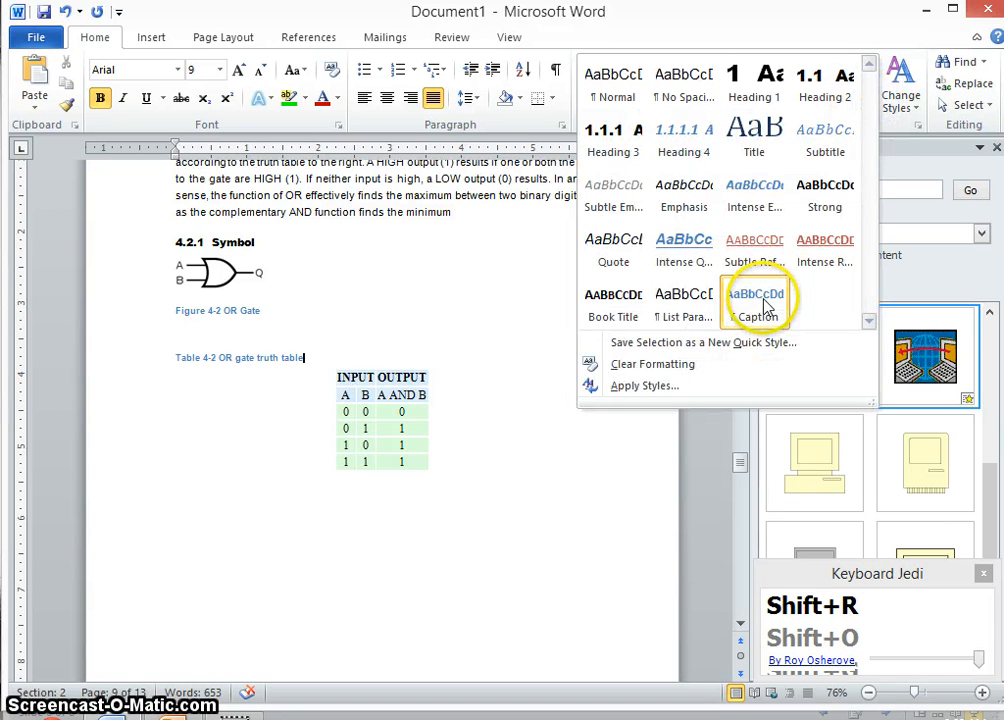
{"action": "right_click", "coordinate": [765, 303]}
{"action": "left_click", "coordinate": [800, 354]}
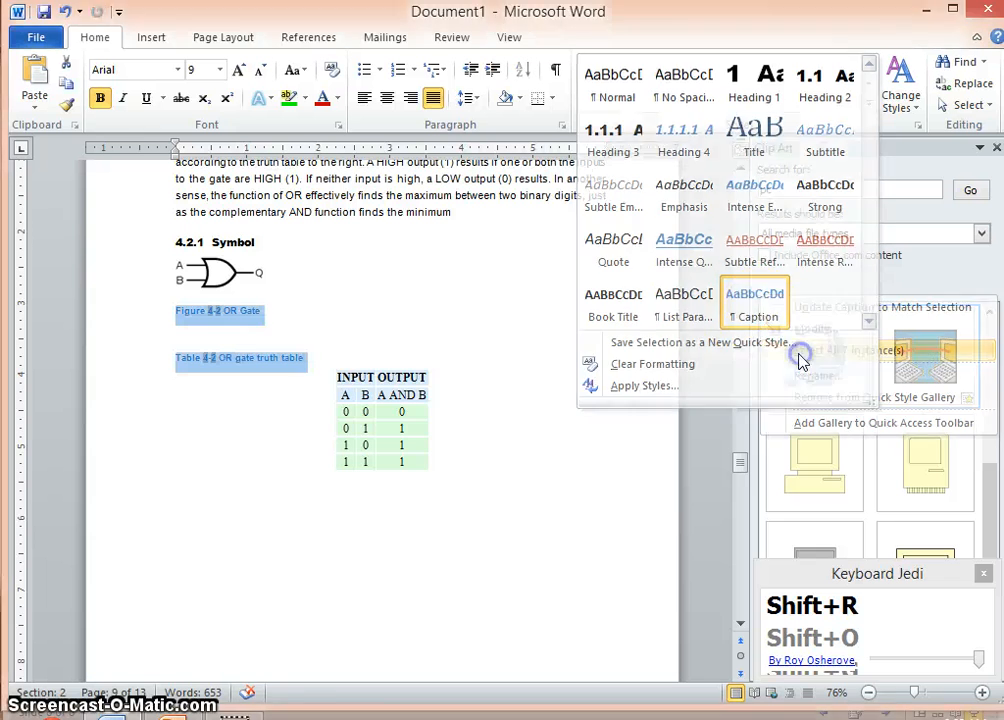
{"action": "left_click", "coordinate": [868, 101]}
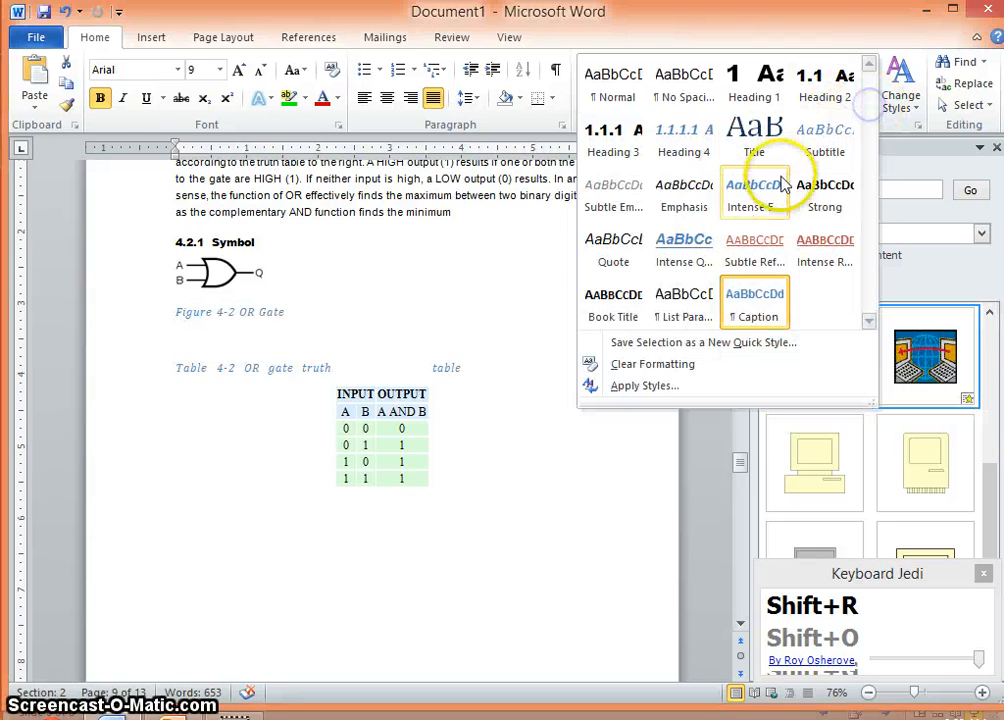
{"action": "right_click", "coordinate": [752, 312]}
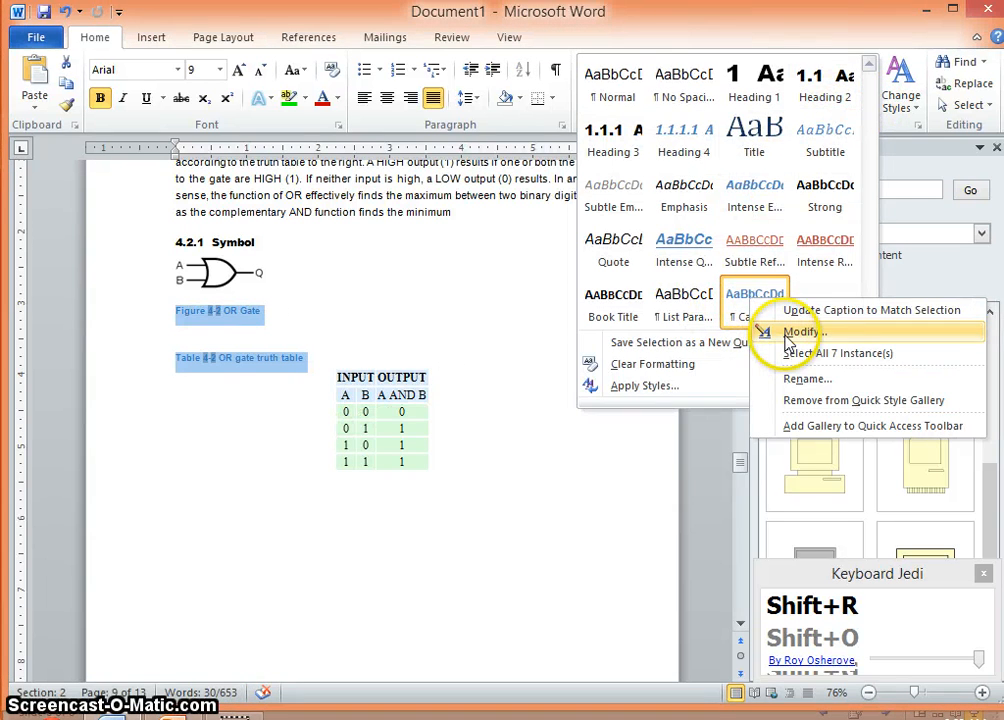
{"action": "left_click", "coordinate": [789, 333]}
{"action": "left_click", "coordinate": [580, 262]}
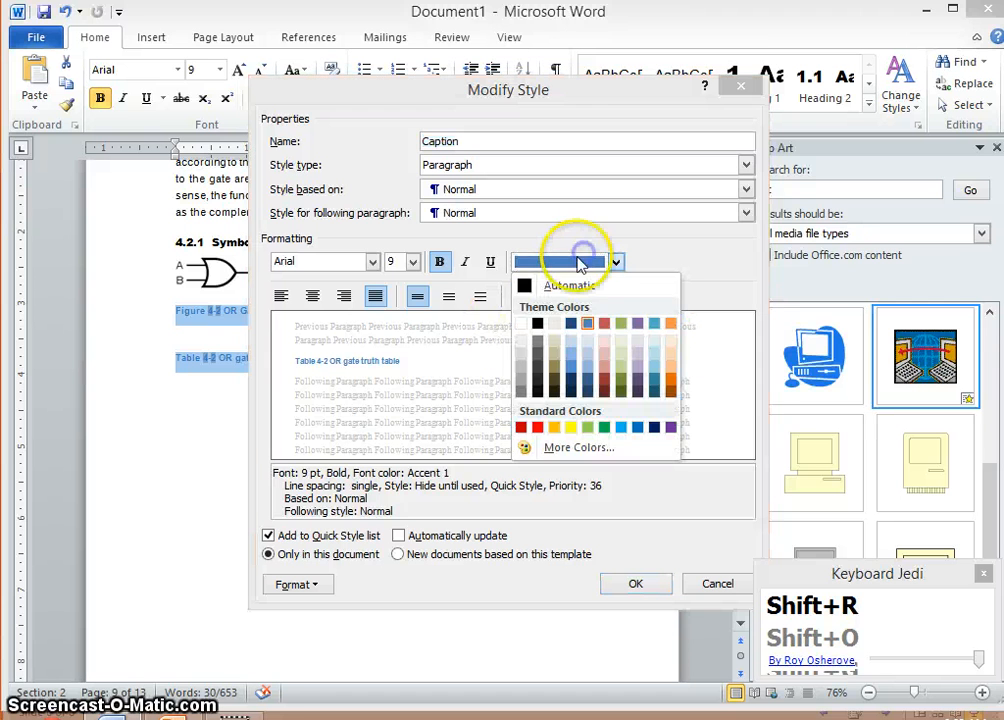
{"action": "left_click", "coordinate": [567, 285]}
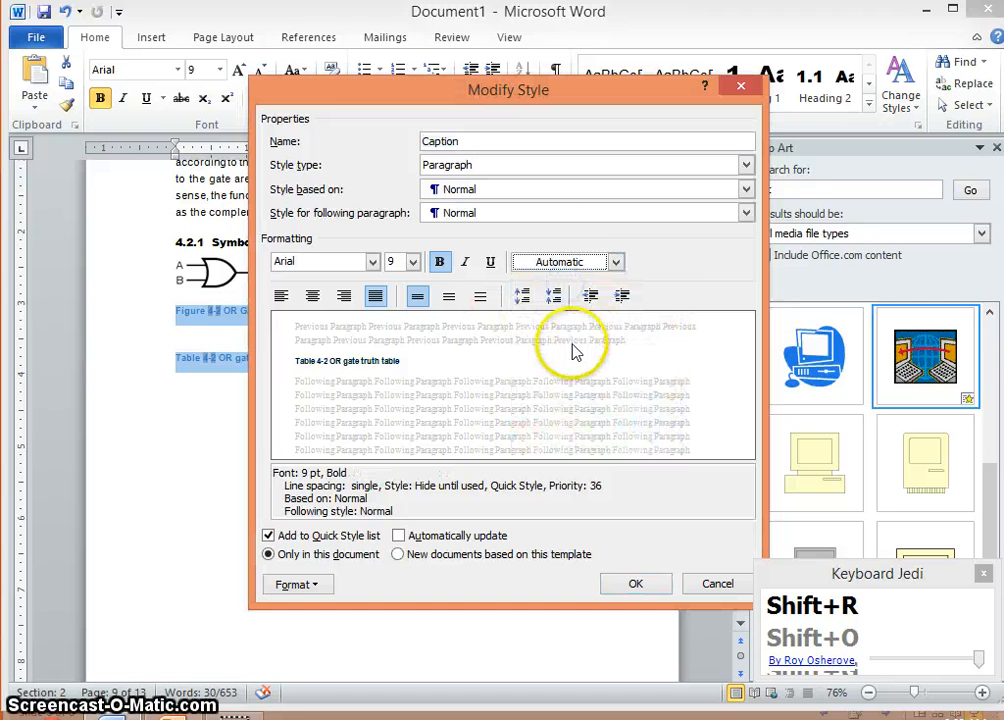
{"action": "left_click", "coordinate": [313, 297]}
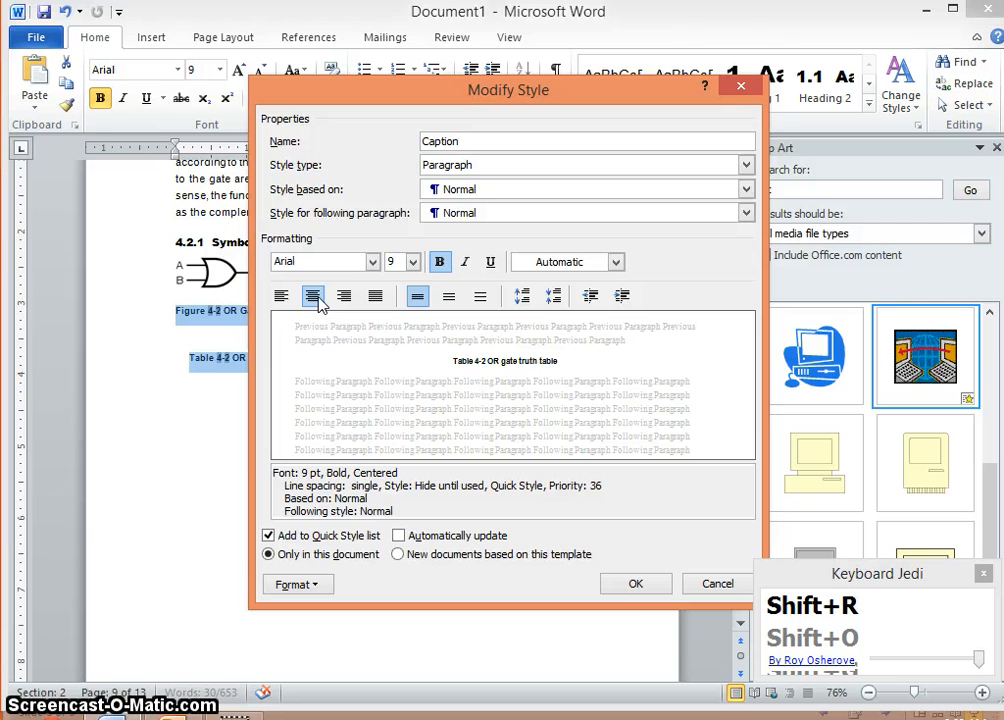
{"action": "left_click", "coordinate": [628, 581]}
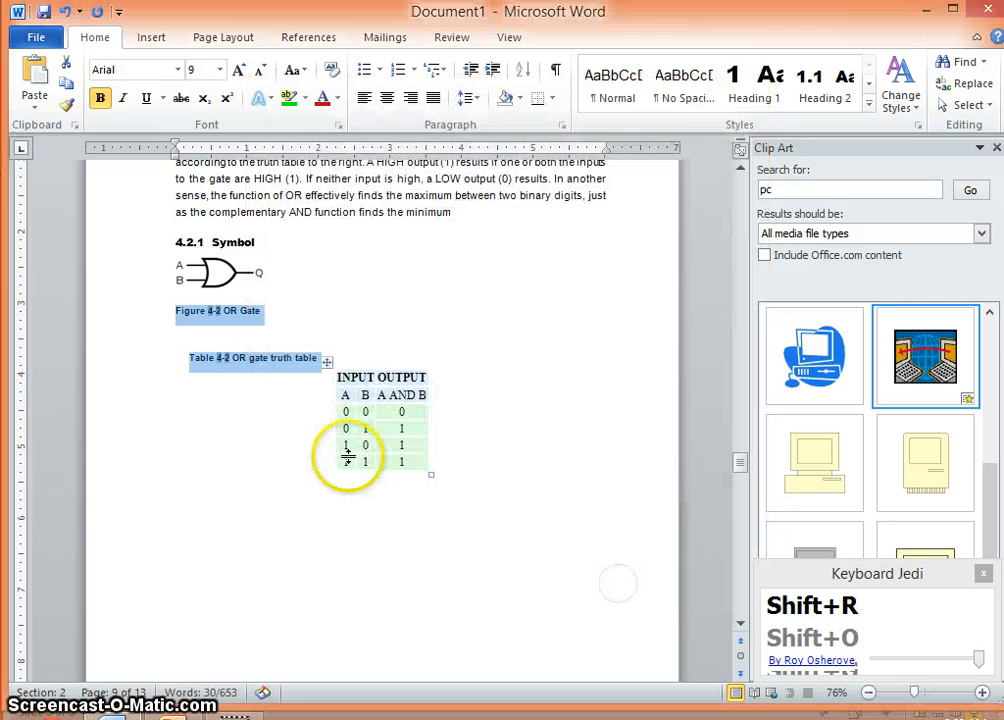
- Inspect the restyled captions under 4.1 AND Gate, toggling centring of the Table 4-1 caption off and on again
{"action": "left_click", "coordinate": [292, 484]}
{"action": "left_click", "coordinate": [258, 397]}
{"action": "scroll", "coordinate": [322, 430], "scroll_direction": "up", "scroll_amount": 5}
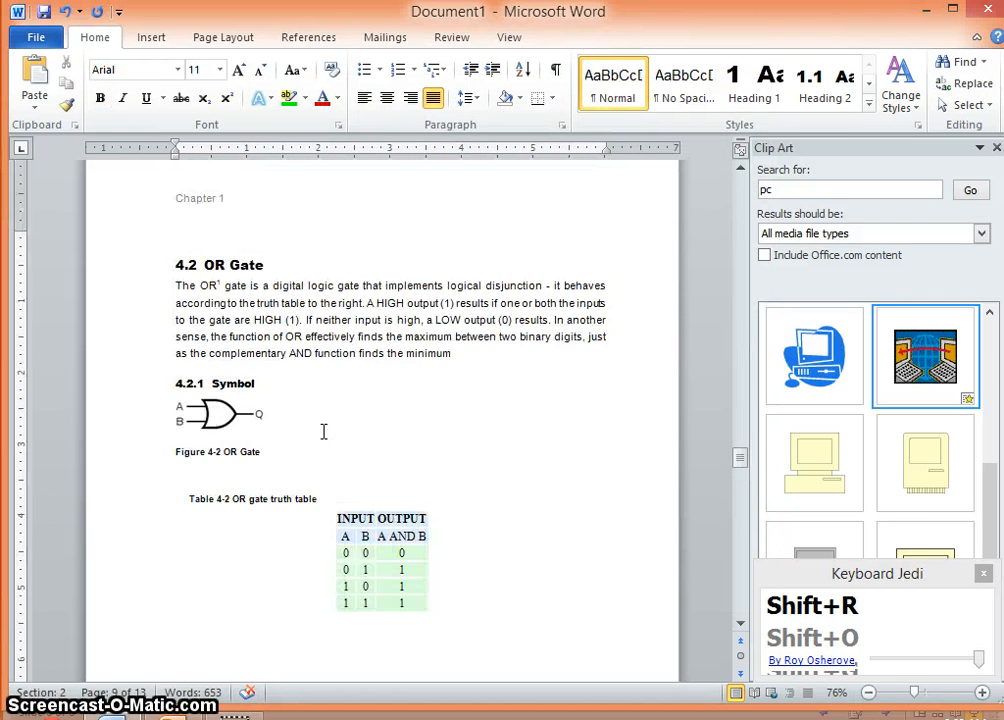
{"action": "scroll", "coordinate": [322, 432], "scroll_direction": "up", "scroll_amount": 13}
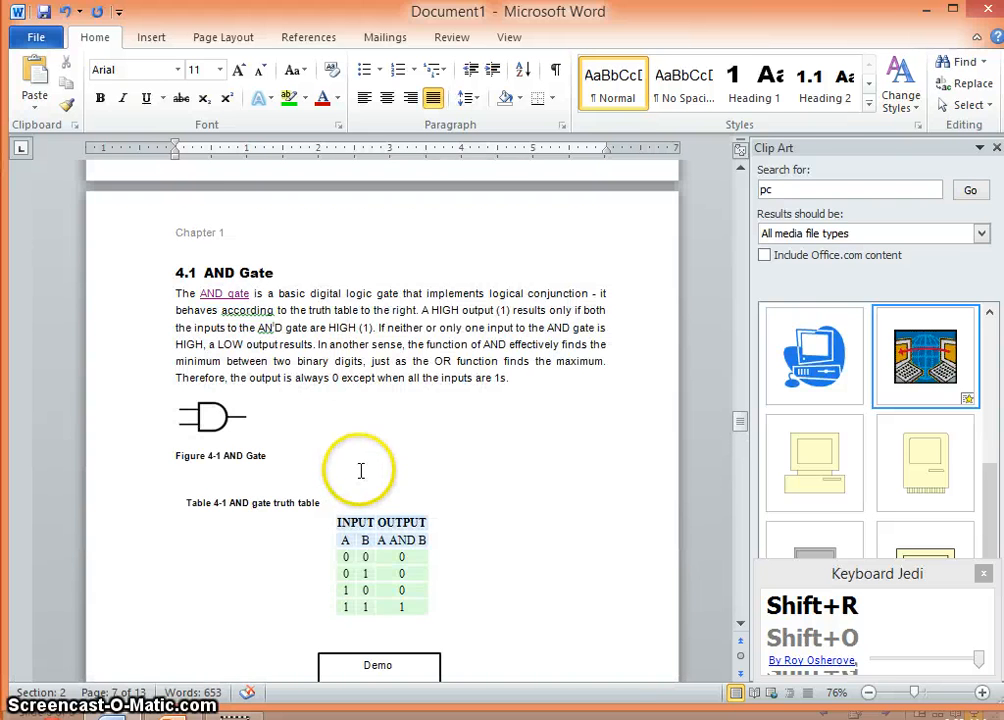
{"action": "left_click", "coordinate": [267, 502]}
{"action": "left_click", "coordinate": [412, 509]}
{"action": "left_click", "coordinate": [267, 501]}
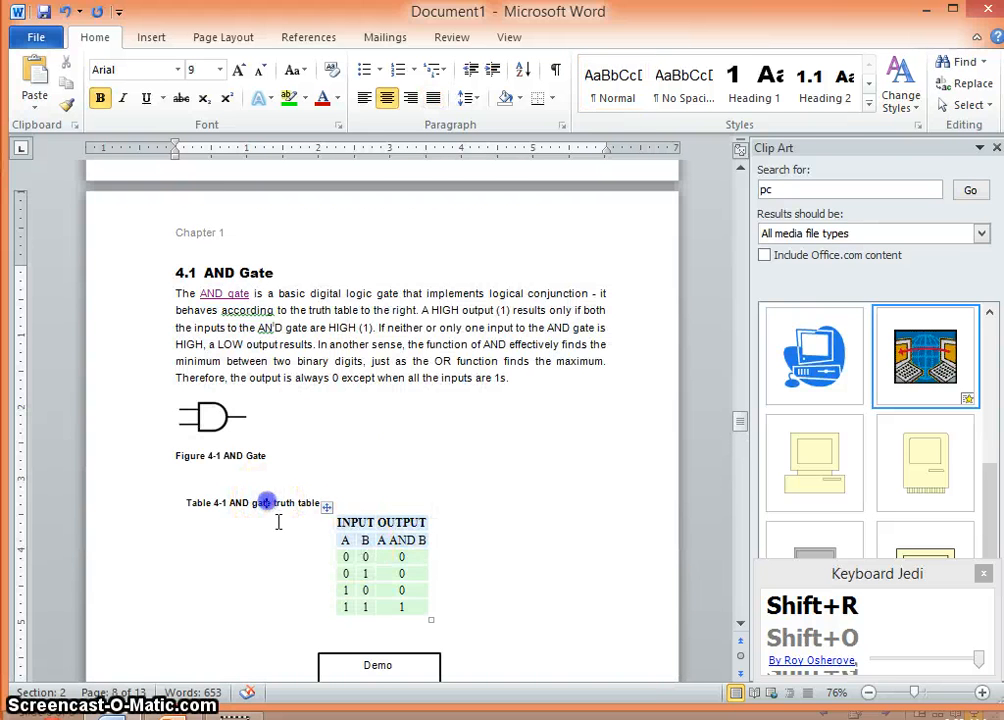
{"action": "key", "text": "ctrl+e"}
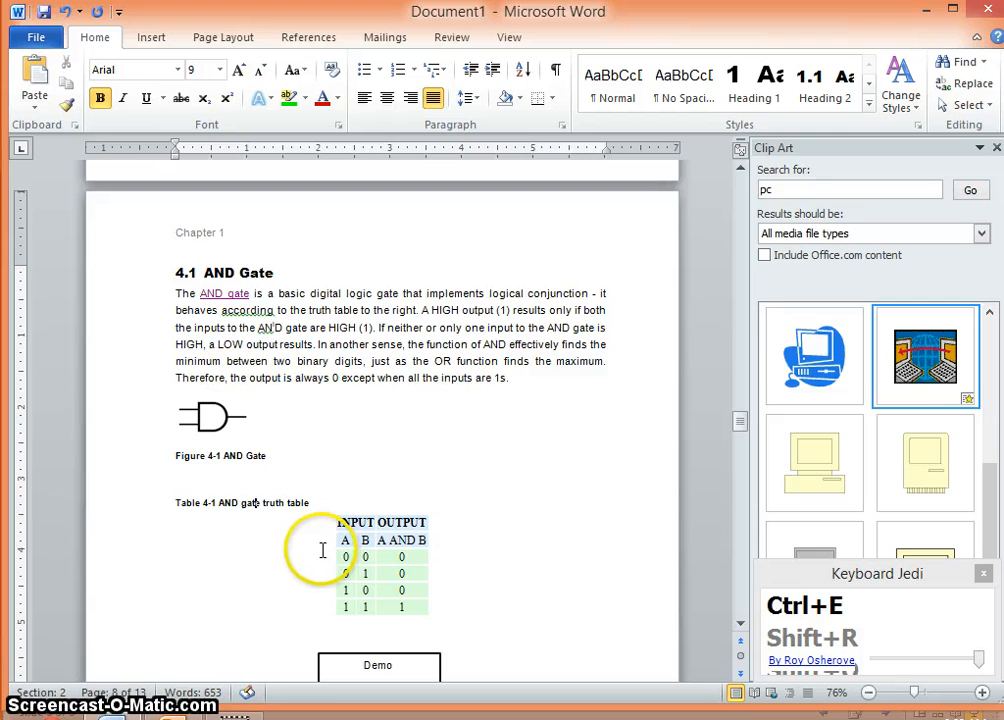
{"action": "key", "text": "ctrl+e"}
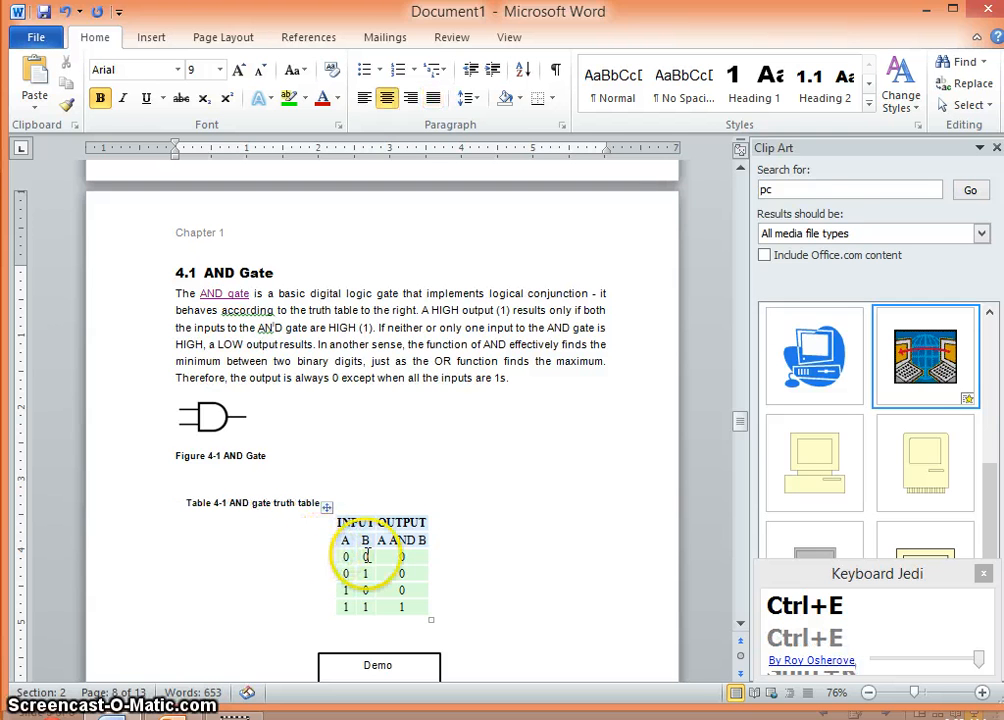
{"action": "left_click", "coordinate": [247, 456]}
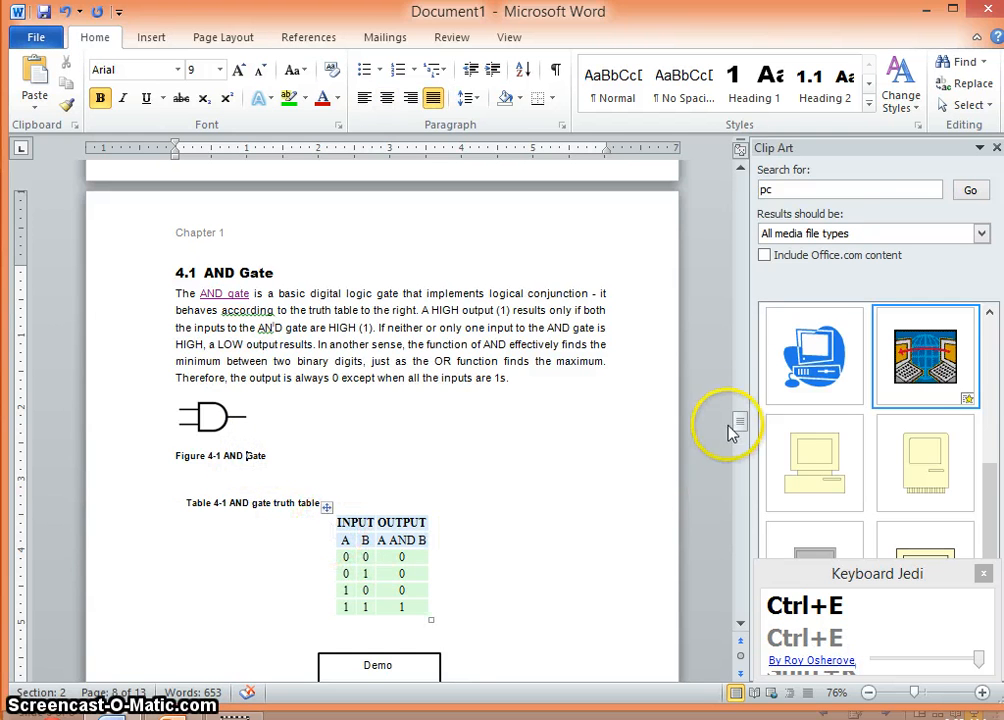
- Add an empty line after the table of contents and place the insertion point in the blank area beneath it
{"action": "left_click_drag", "start_coordinate": [740, 425], "coordinate": [740, 200]}
{"action": "left_click", "coordinate": [185, 483]}
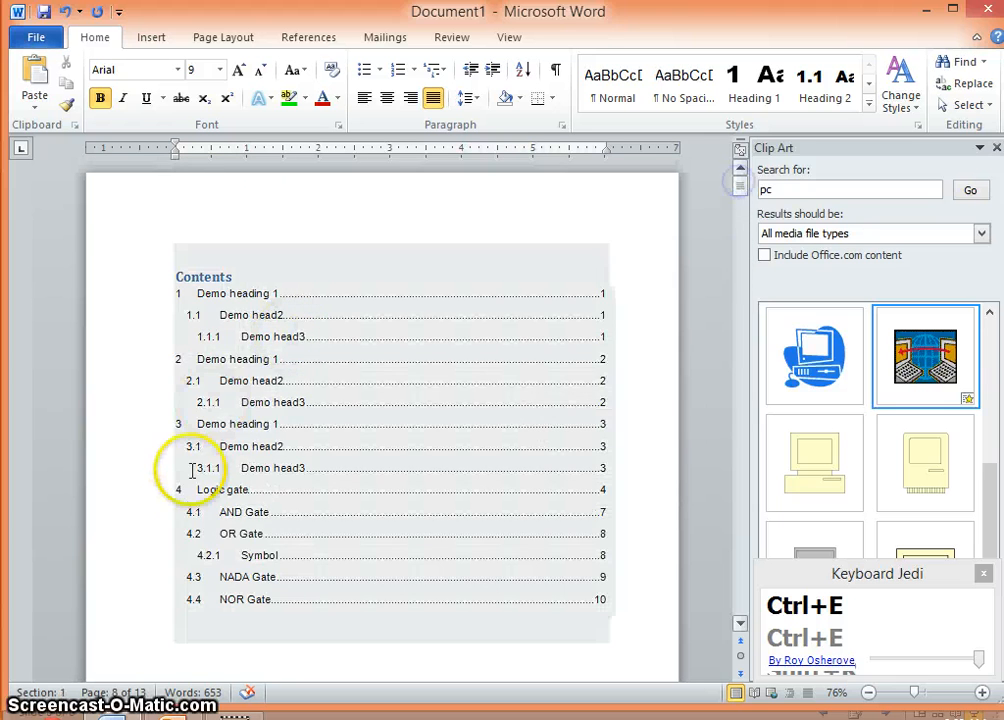
{"action": "scroll", "coordinate": [213, 549], "scroll_direction": "down", "scroll_amount": 2}
{"action": "left_click", "coordinate": [213, 533]}
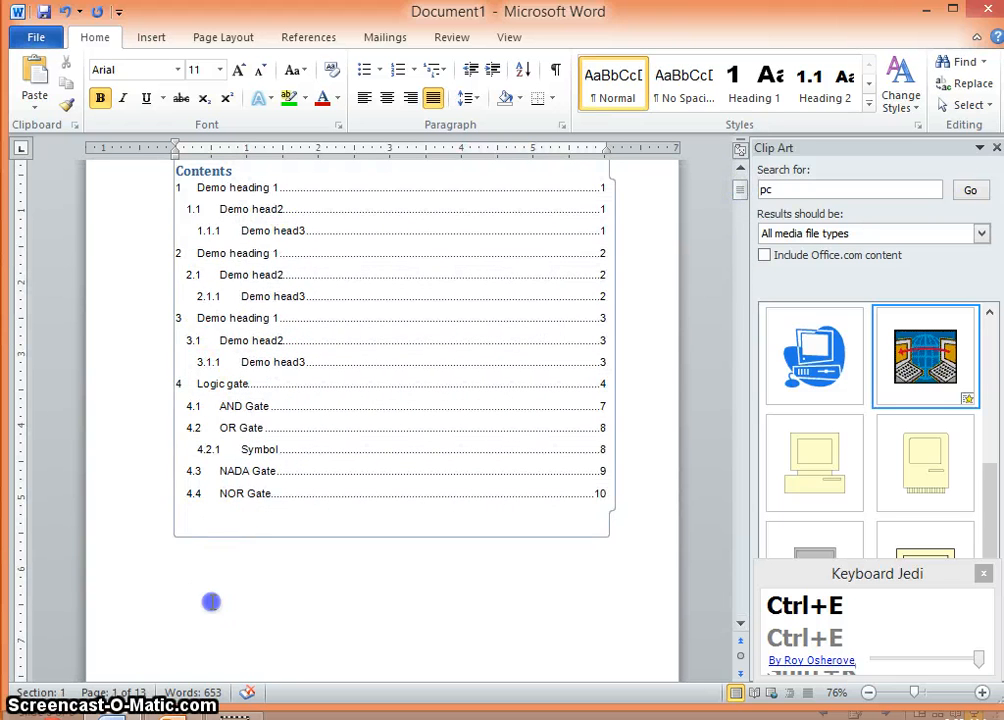
{"action": "left_click", "coordinate": [208, 596]}
{"action": "key", "text": "Return"}
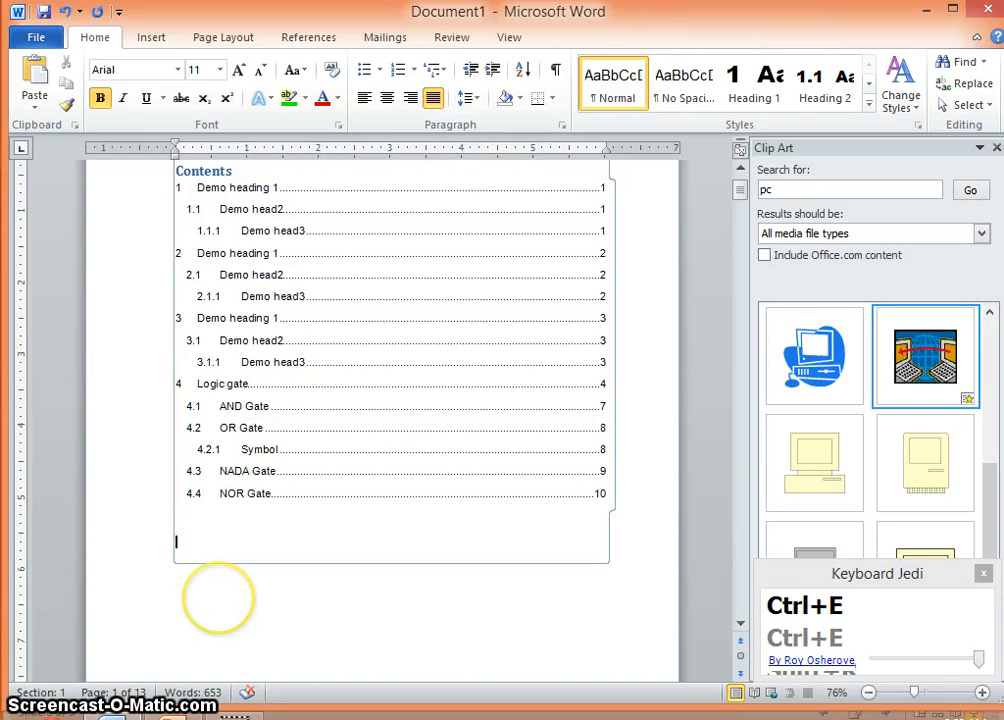
{"action": "left_click", "coordinate": [203, 601]}
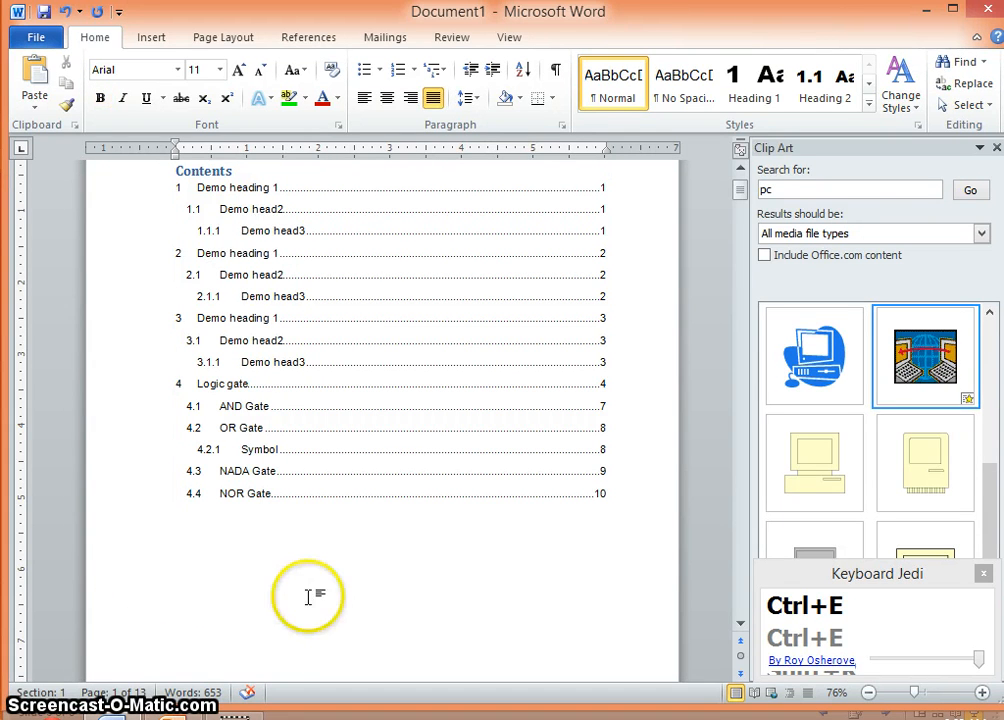
- Insert a table of figures for the Figure captions below the table of contents, followed by one for the Table captions
{"action": "left_click", "coordinate": [306, 45]}
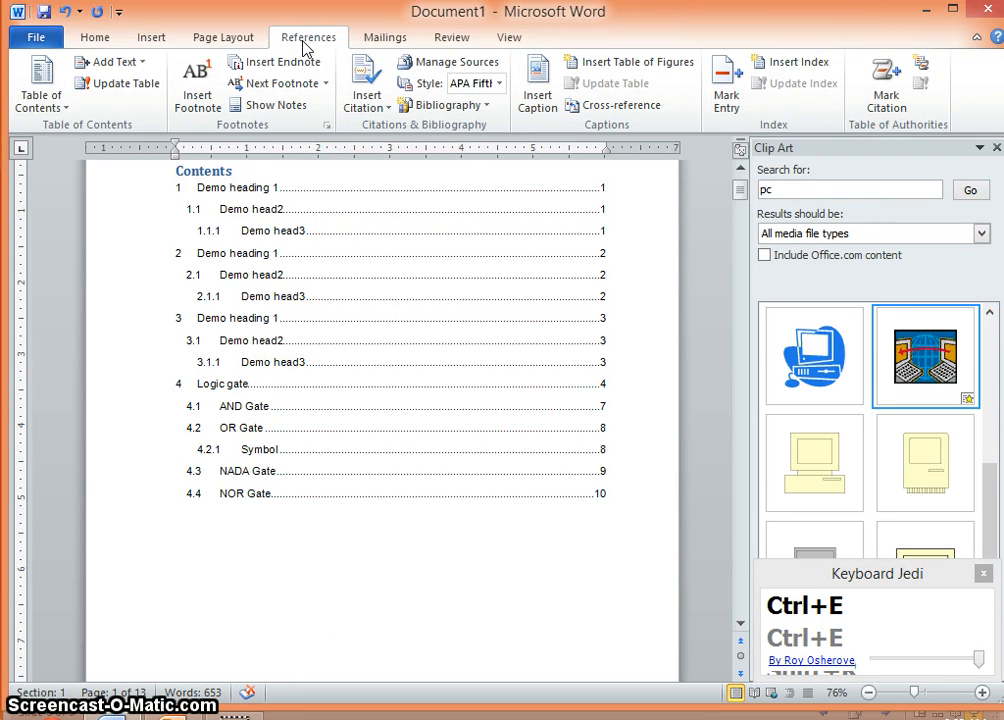
{"action": "left_click", "coordinate": [632, 66]}
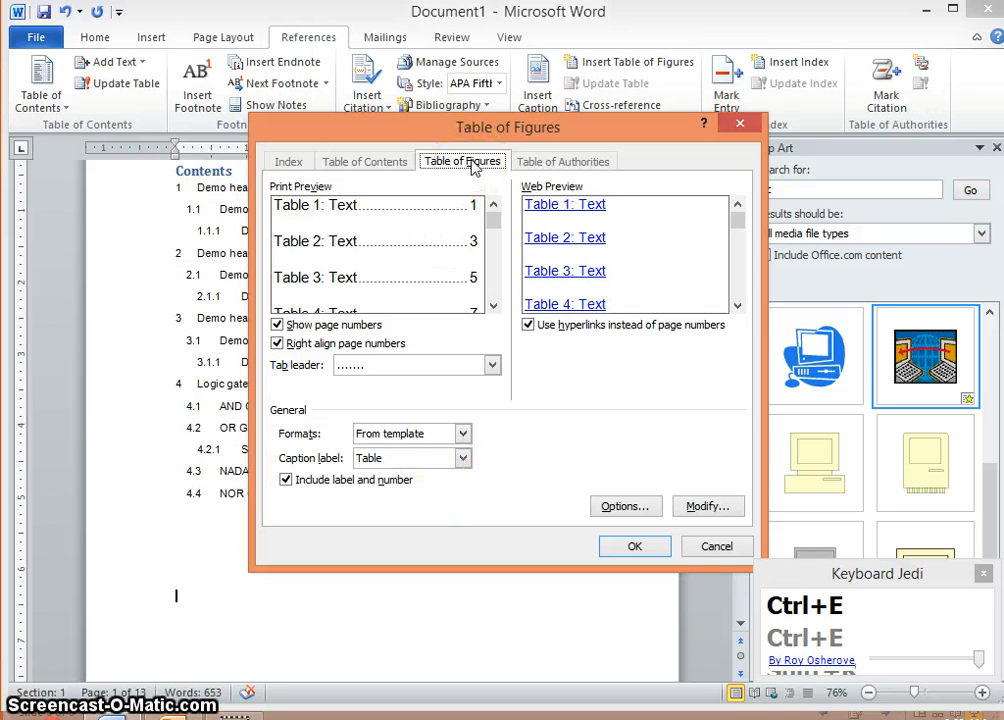
{"action": "left_click", "coordinate": [464, 458]}
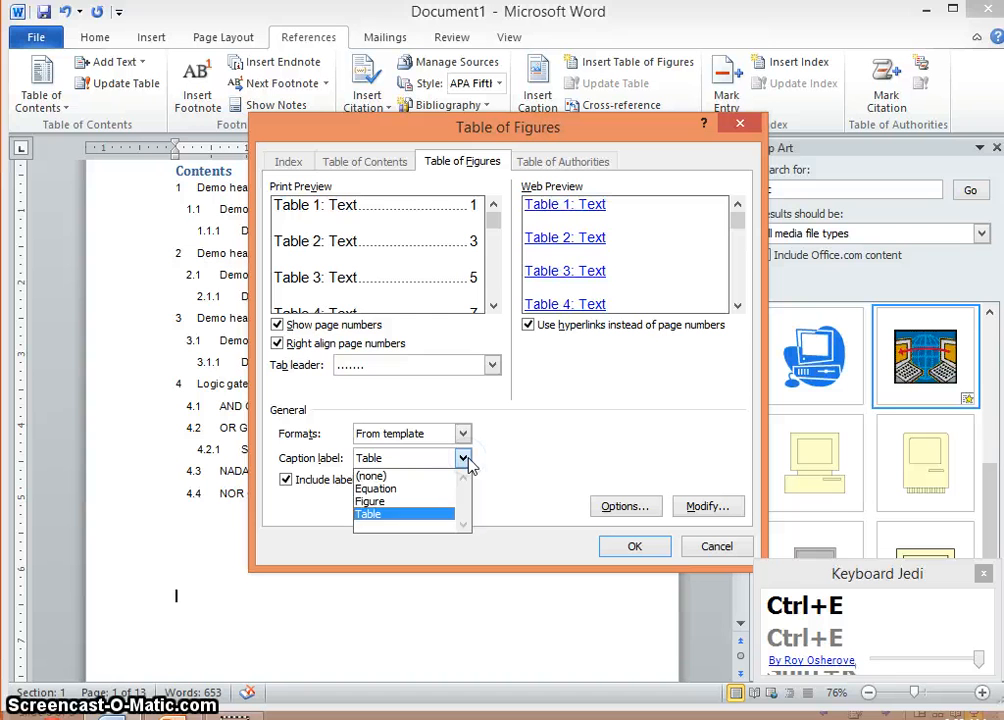
{"action": "left_click", "coordinate": [414, 501]}
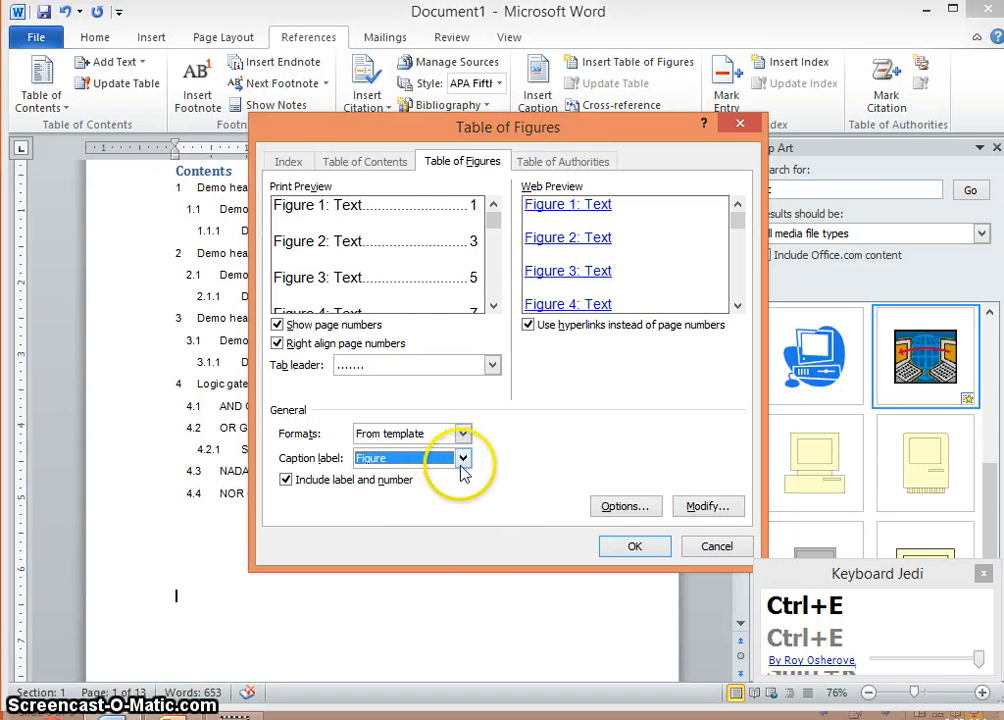
{"action": "left_click", "coordinate": [628, 546]}
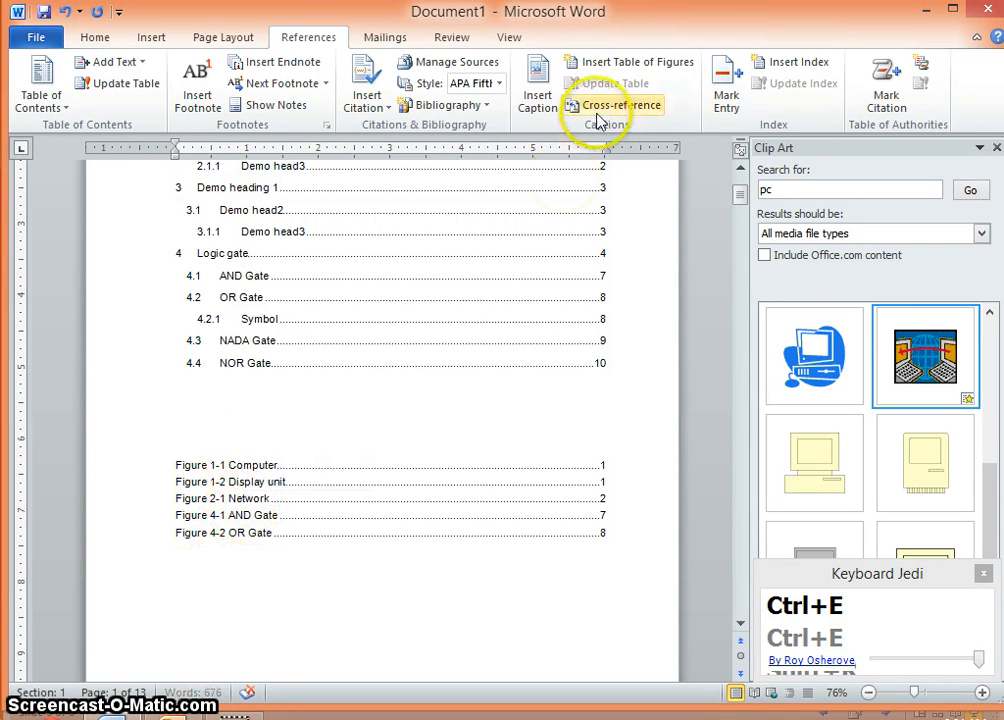
{"action": "left_click", "coordinate": [634, 66]}
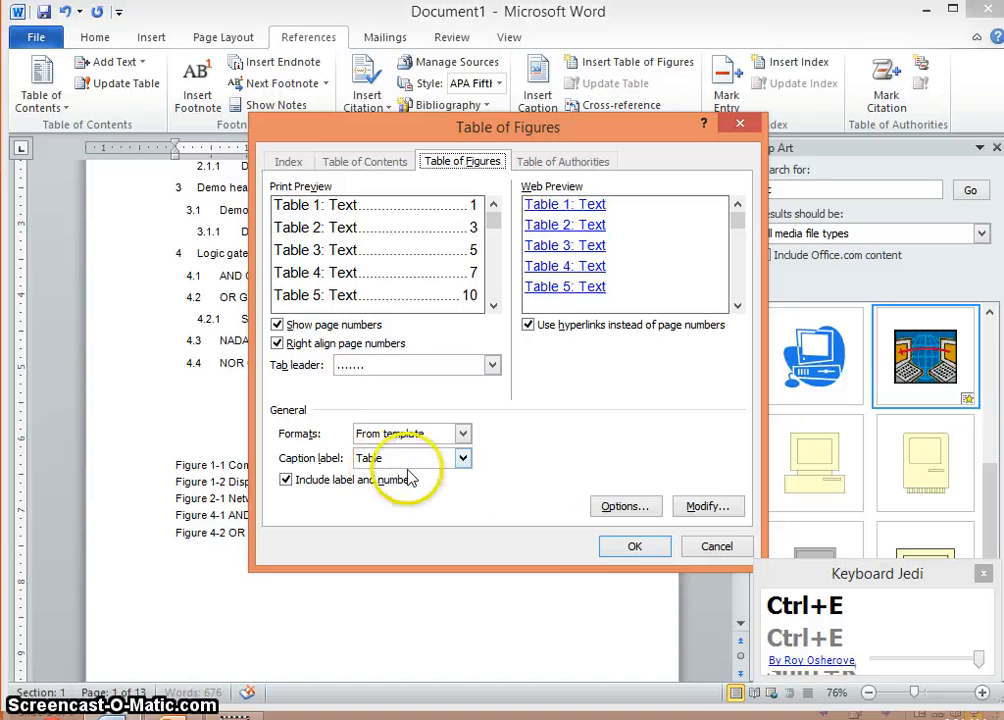
{"action": "left_click", "coordinate": [634, 548]}
- Add the title "List of Figures" above the figure entries and "List of Tables" above the table entries
{"action": "left_click", "coordinate": [190, 442]}
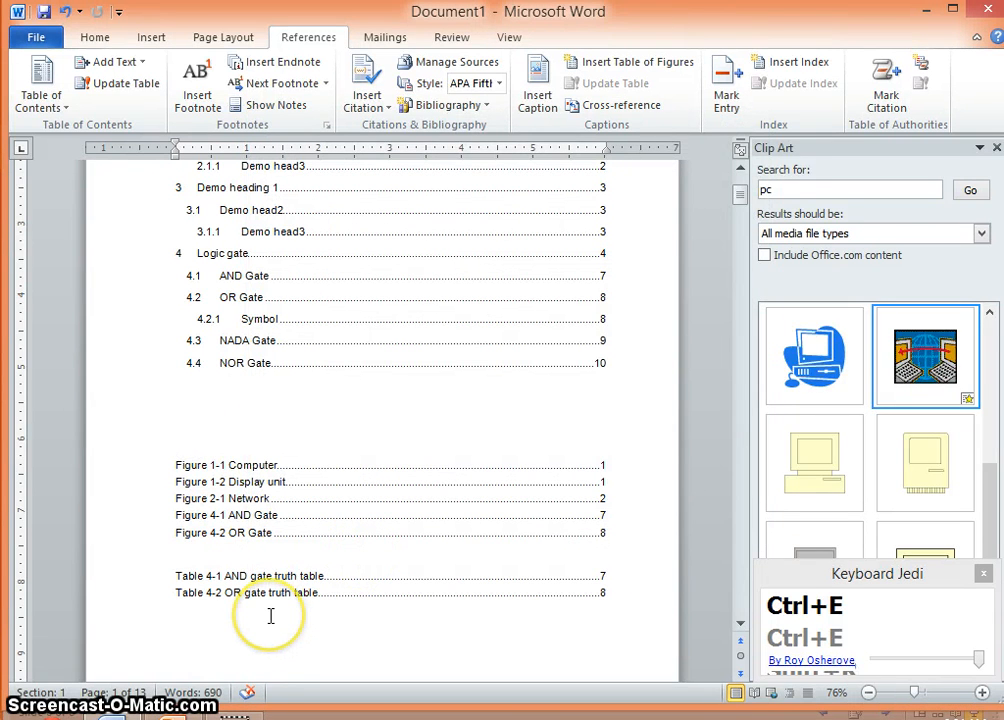
{"action": "type", "text": "List of Figures"}
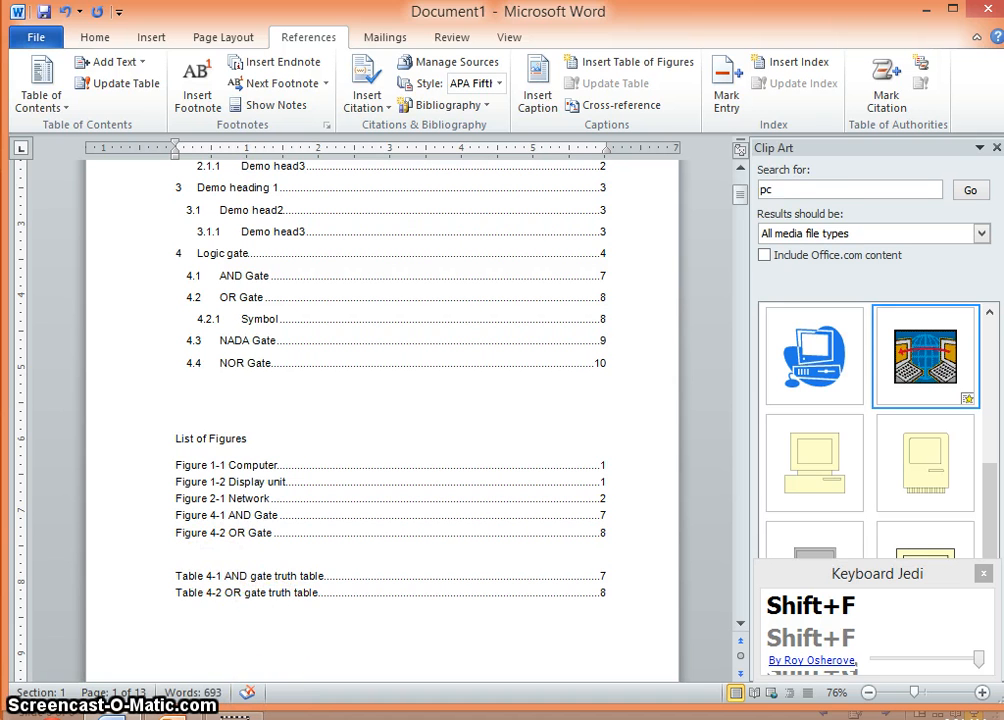
{"action": "key", "text": "Return"}
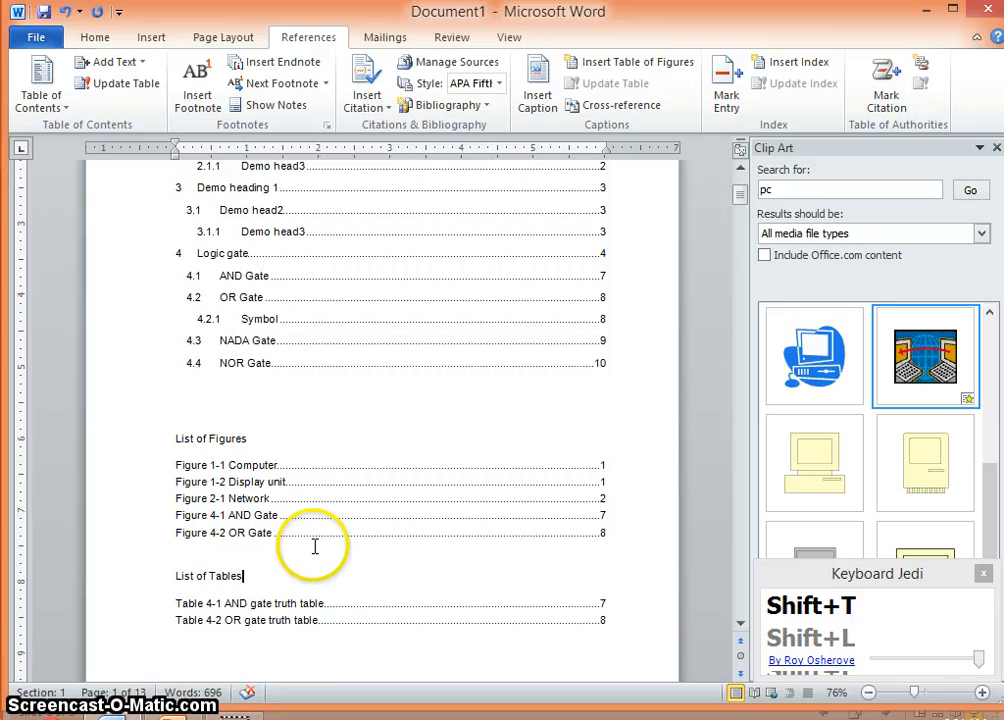
- Add the text "Demo" under the first Demo heading 1 and paste a copy of it below, leaving a gap between them
{"action": "scroll", "coordinate": [314, 547], "scroll_direction": "down", "scroll_amount": 12}
{"action": "left_click", "coordinate": [273, 240]}
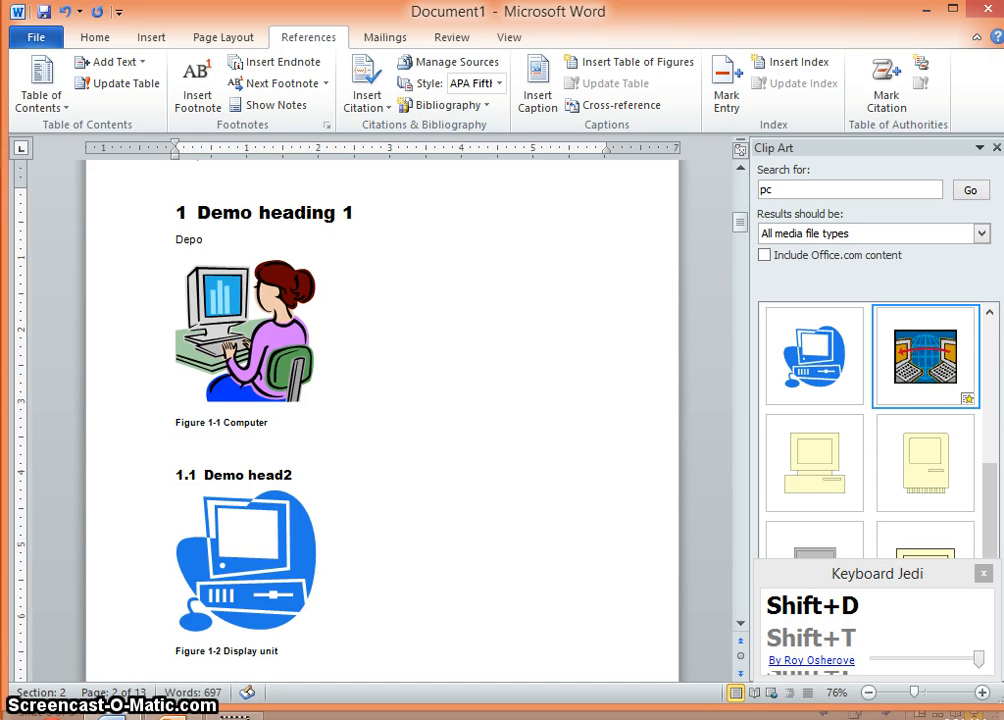
{"action": "key", "text": "shift+Home"}
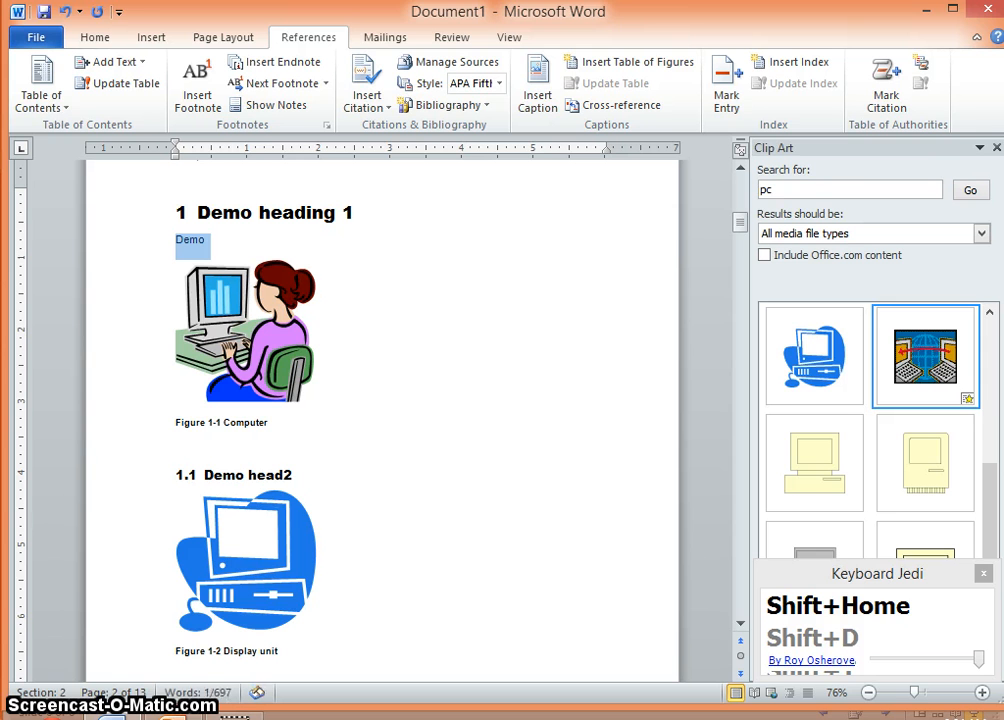
{"action": "key", "text": "ctrl+c"}
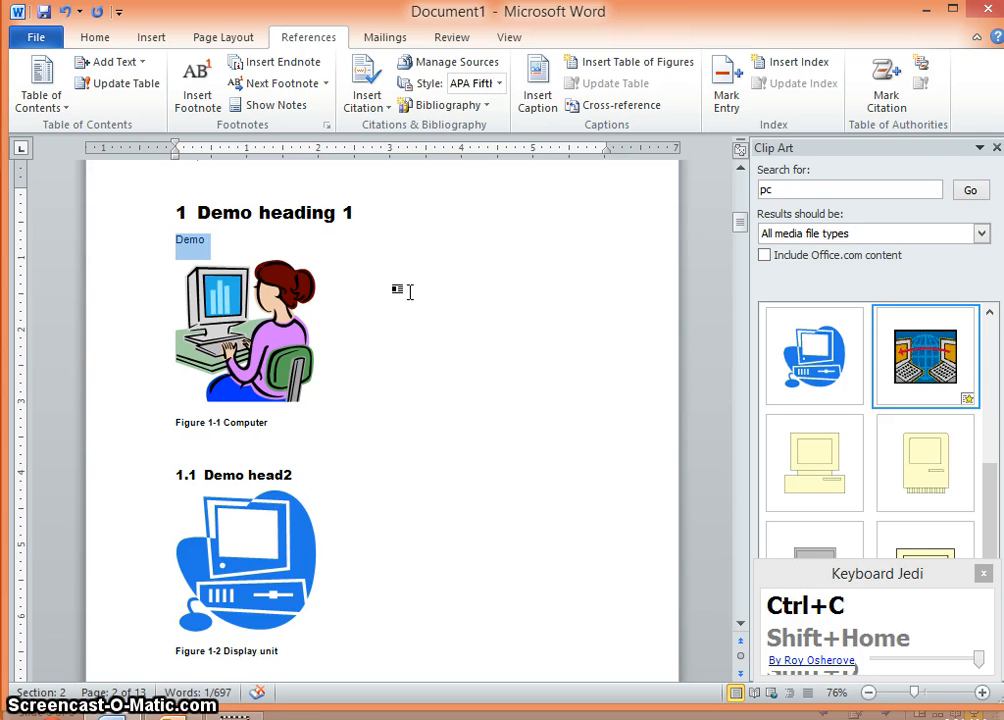
{"action": "scroll", "coordinate": [409, 291], "scroll_direction": "up", "scroll_amount": 3}
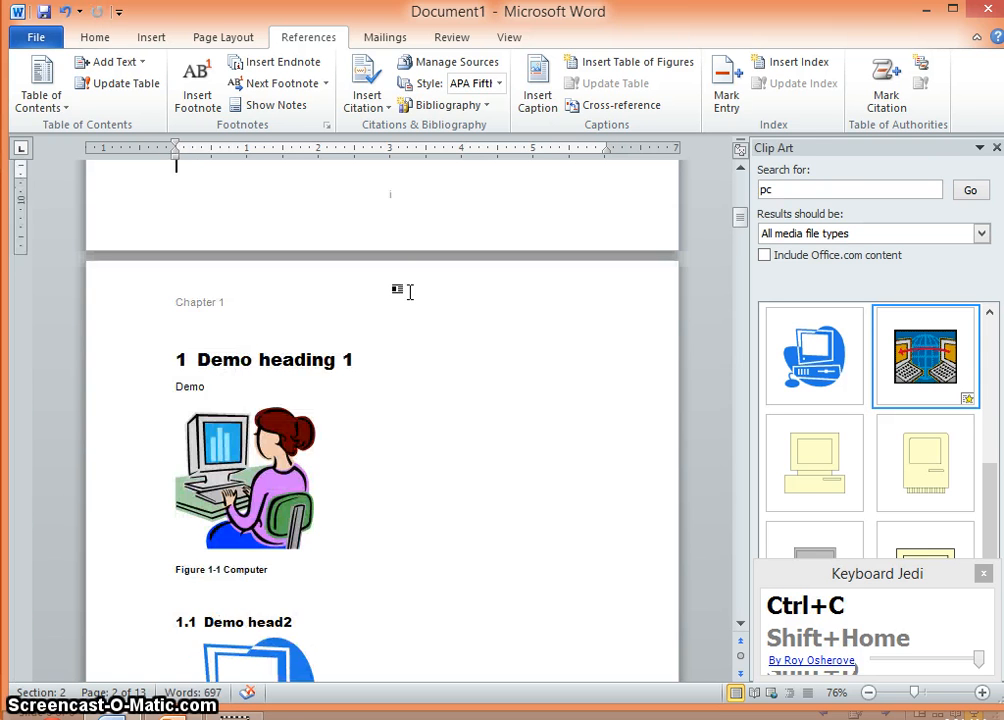
{"action": "key", "text": "Return"}
{"action": "key", "text": "Return"}
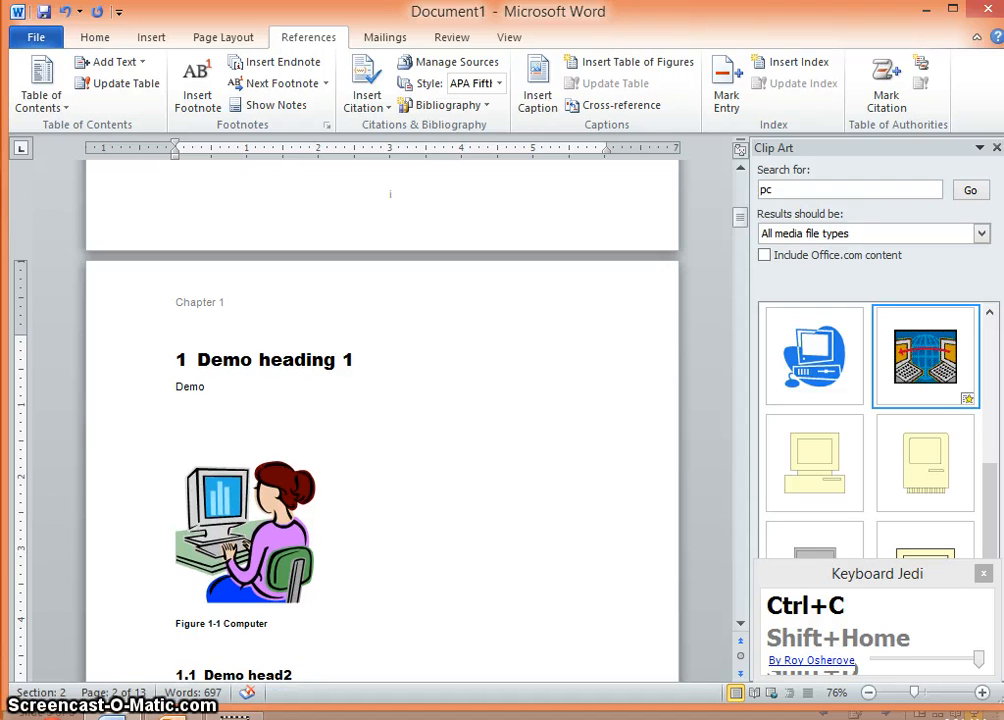
{"action": "key", "text": "ctrl+v"}
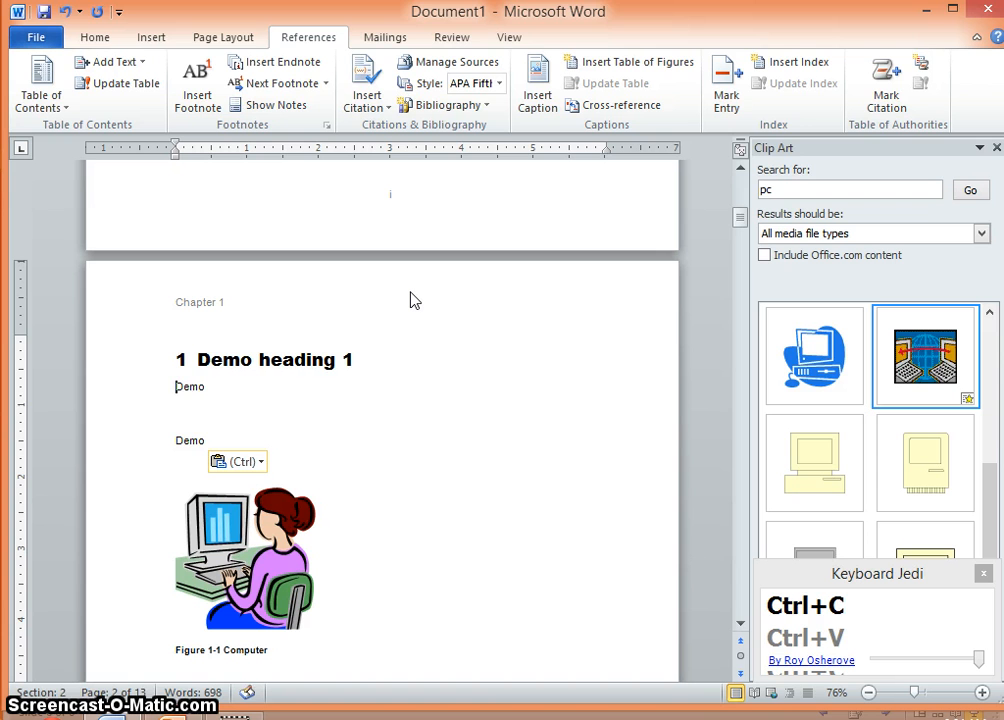
- Copy the two "Demo" lines with the gap between them and paste the block eight times above the Figure 1-1 Computer picture
{"action": "key", "text": "shift+Down"}
{"action": "key", "text": "shift+Down"}
{"action": "key", "text": "shift+Down"}
{"action": "key", "text": "ctrl+c"}
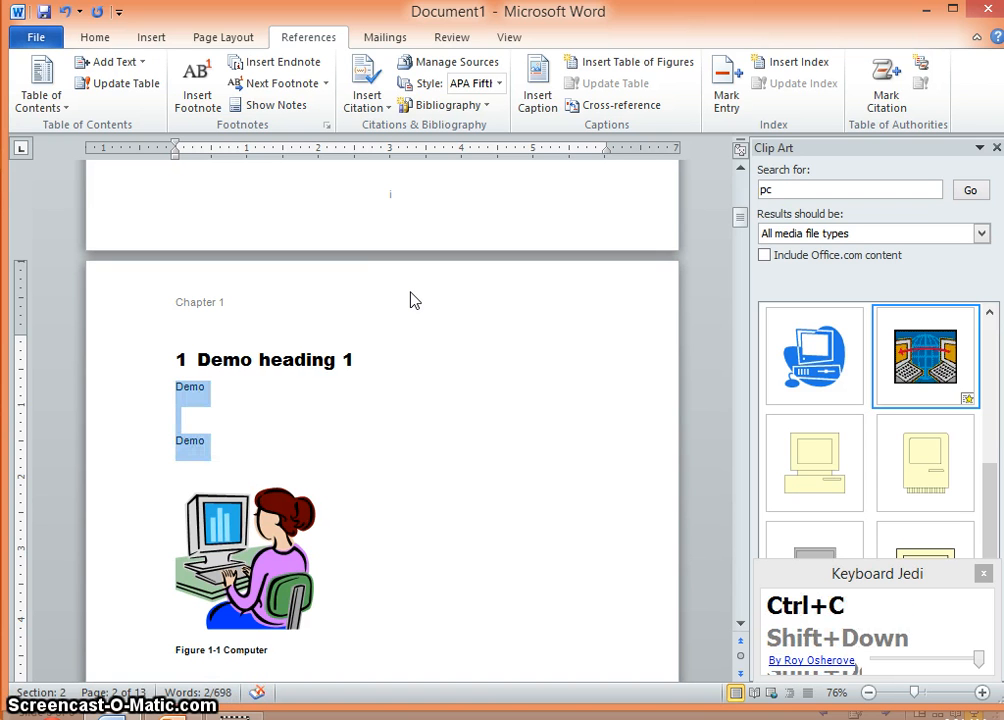
{"action": "key", "text": "Right"}
{"action": "key", "text": "Return"}
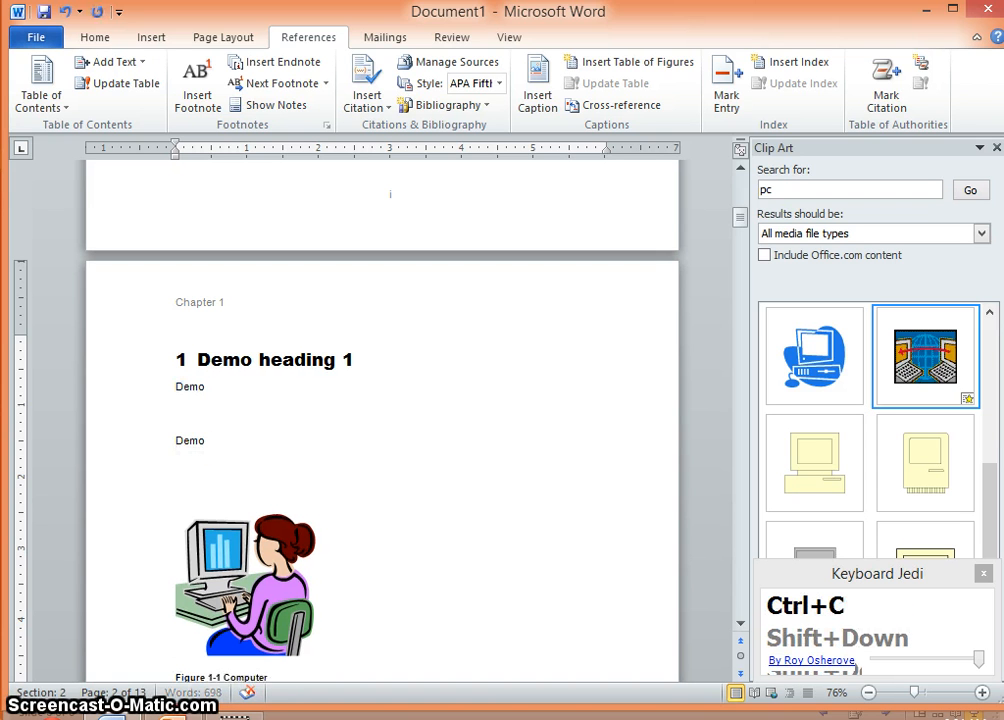
{"action": "key", "text": "ctrl+v"}
{"action": "key", "text": "ctrl+v"}
{"action": "key", "text": "ctrl+v"}
{"action": "key", "text": "ctrl+v"}
{"action": "key", "text": "ctrl+v"}
{"action": "key", "text": "ctrl+v"}
{"action": "key", "text": "ctrl+v"}
{"action": "key", "text": "ctrl+v"}
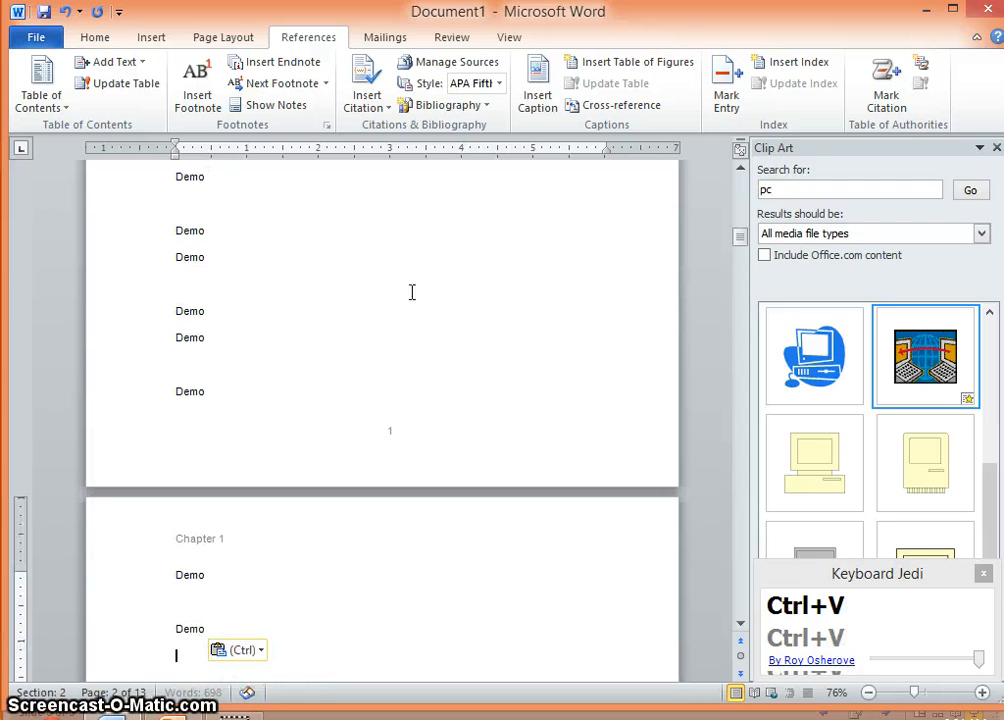
- Compare the new page positions of the chapter 1 figures with the page numbers in the contents and the lists of figures and tables
{"action": "scroll", "coordinate": [386, 291], "scroll_direction": "down", "scroll_amount": 15}
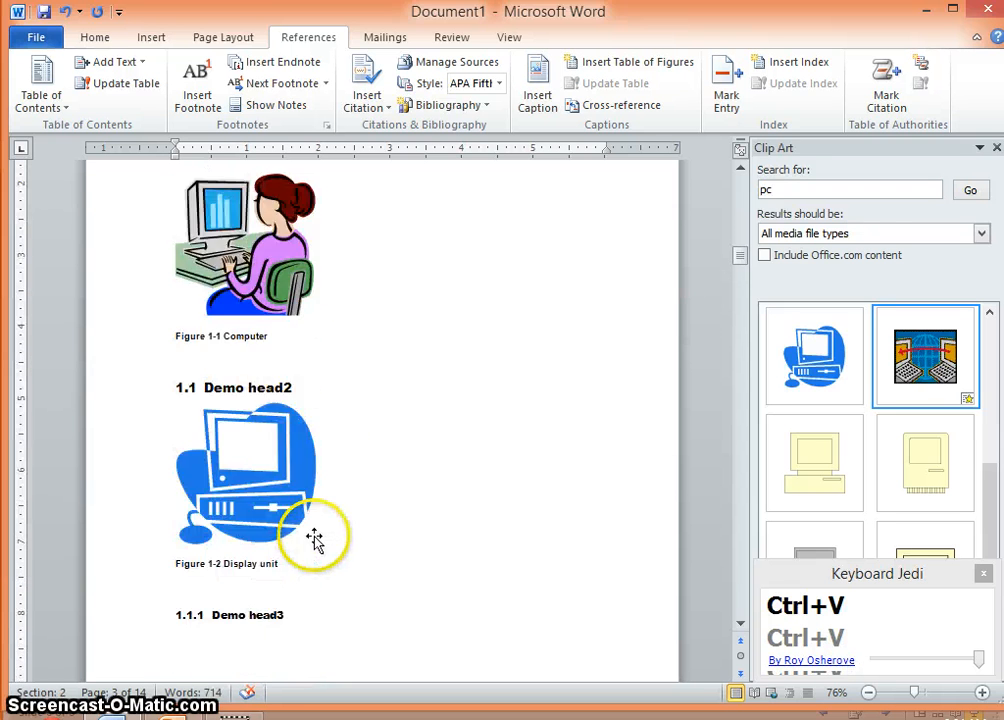
{"action": "scroll", "coordinate": [398, 500], "scroll_direction": "up", "scroll_amount": 6}
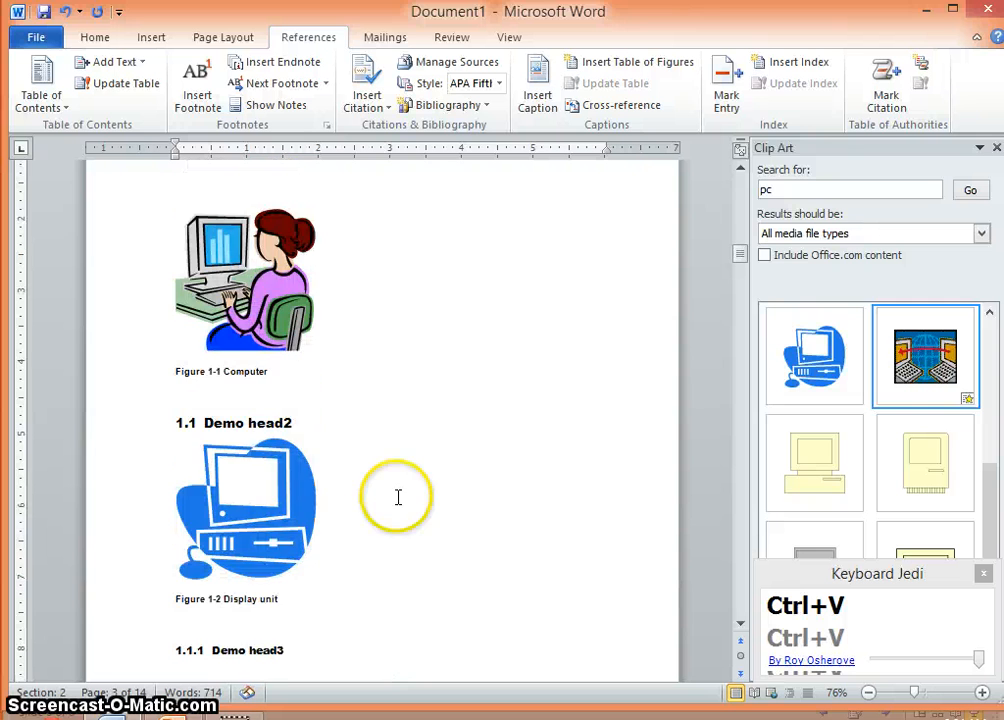
{"action": "scroll", "coordinate": [332, 464], "scroll_direction": "up", "scroll_amount": 15}
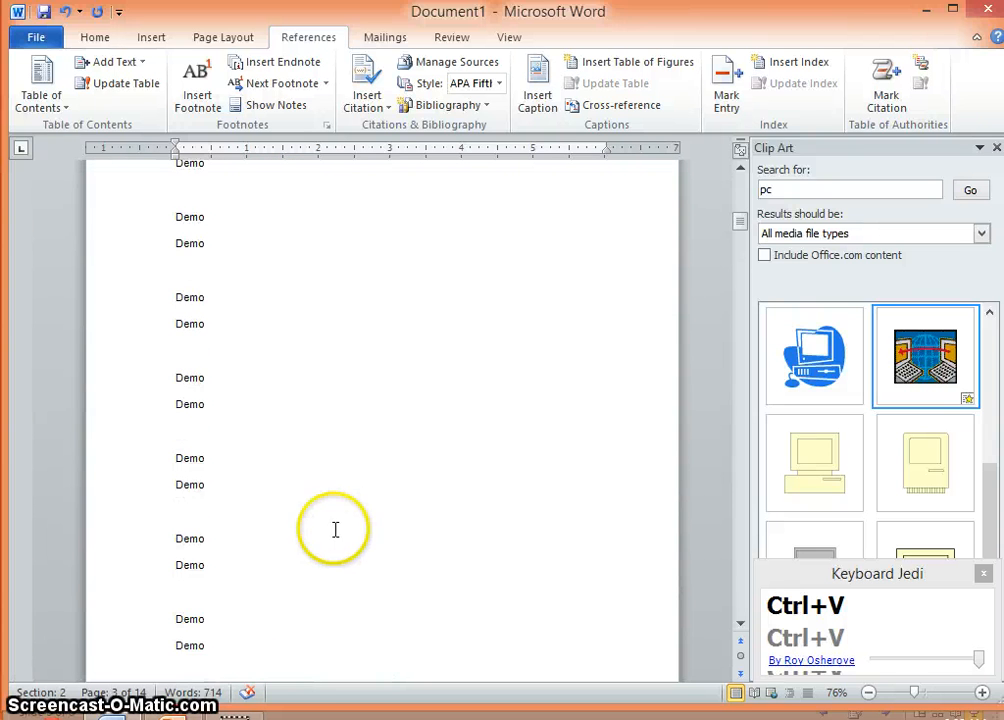
{"action": "scroll", "coordinate": [332, 543], "scroll_direction": "down", "scroll_amount": 10}
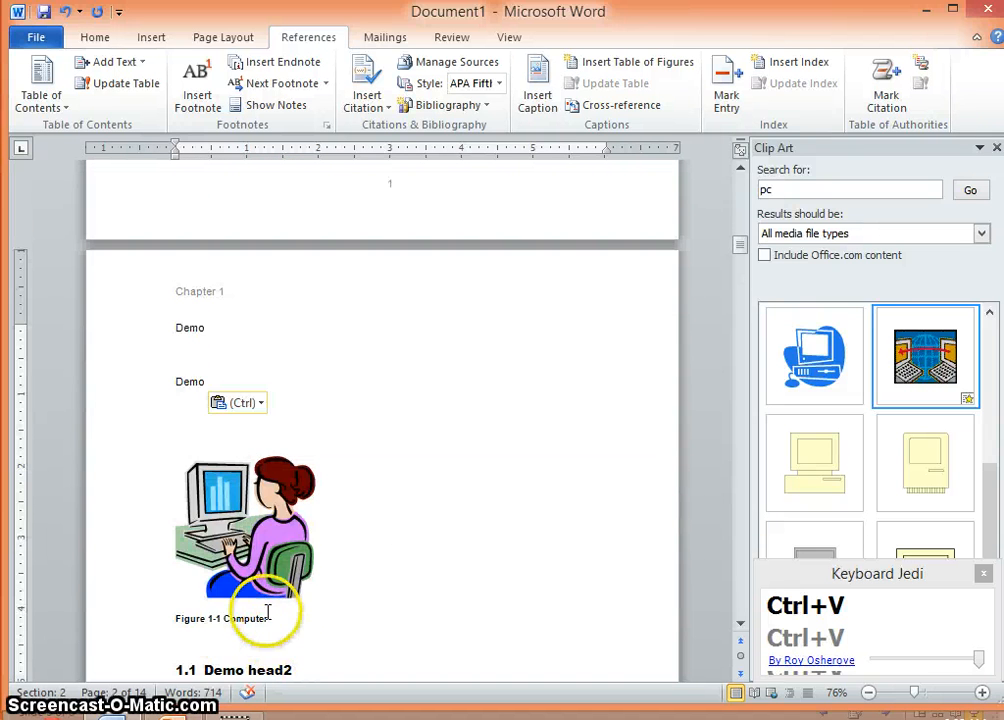
{"action": "scroll", "coordinate": [306, 617], "scroll_direction": "up", "scroll_amount": 20}
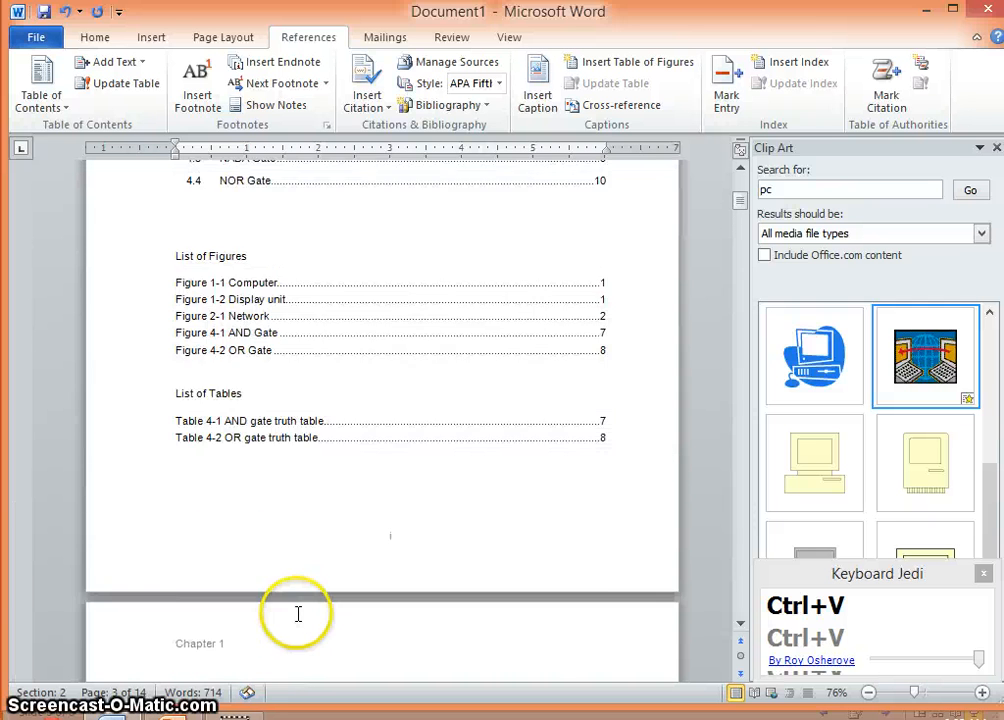
{"action": "scroll", "coordinate": [470, 560], "scroll_direction": "down", "scroll_amount": 4}
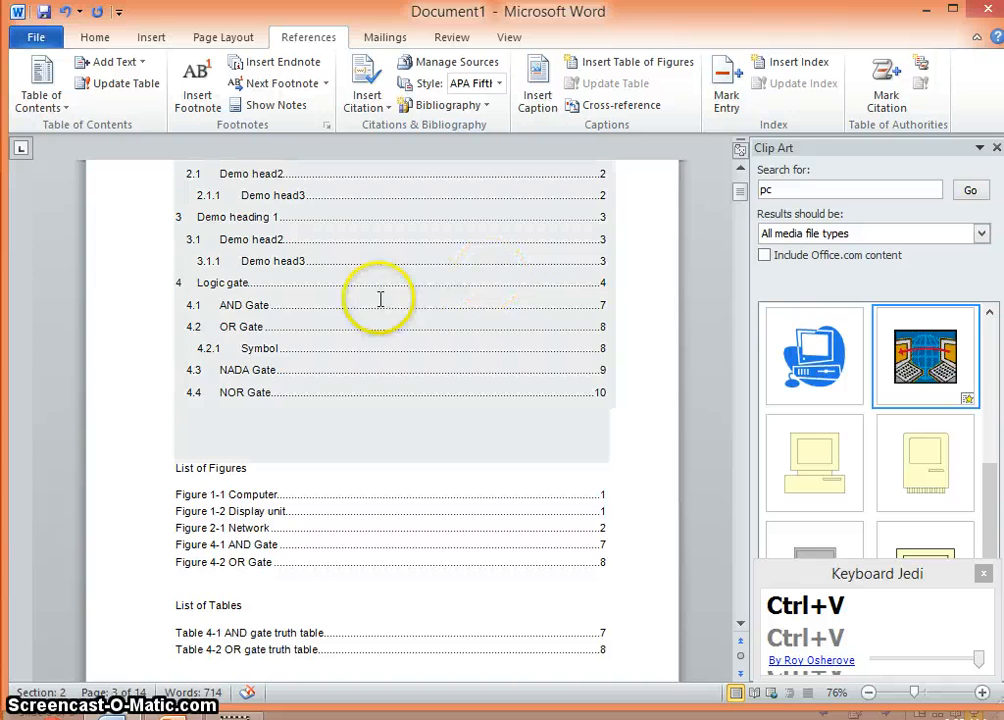
{"action": "scroll", "coordinate": [330, 350], "scroll_direction": "up", "scroll_amount": 3}
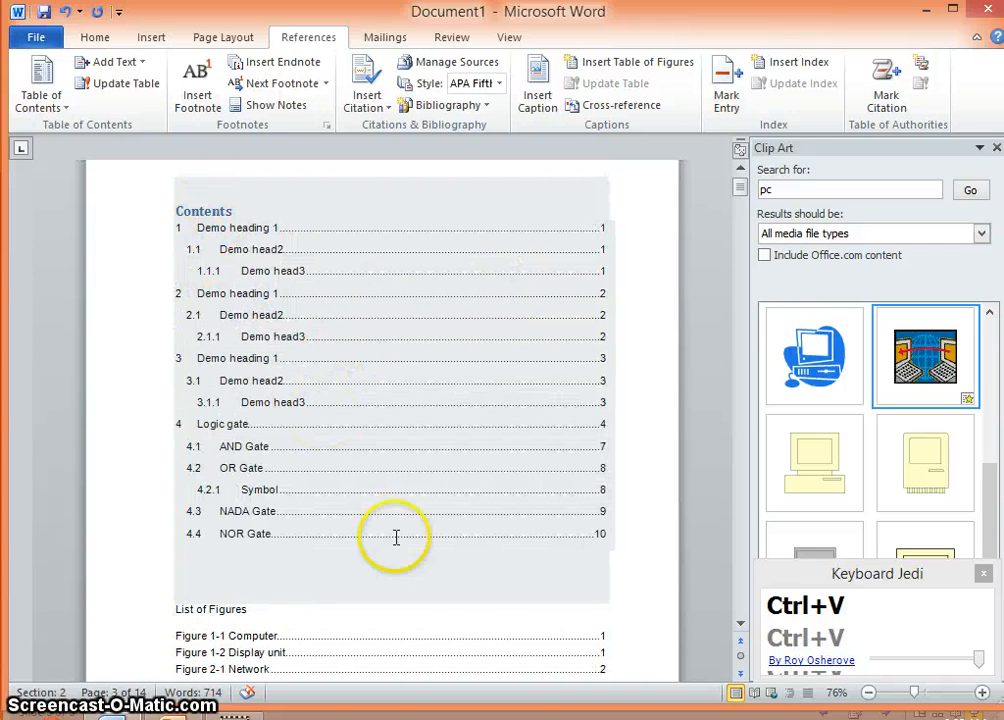
{"action": "scroll", "coordinate": [450, 590], "scroll_direction": "down", "scroll_amount": 2}
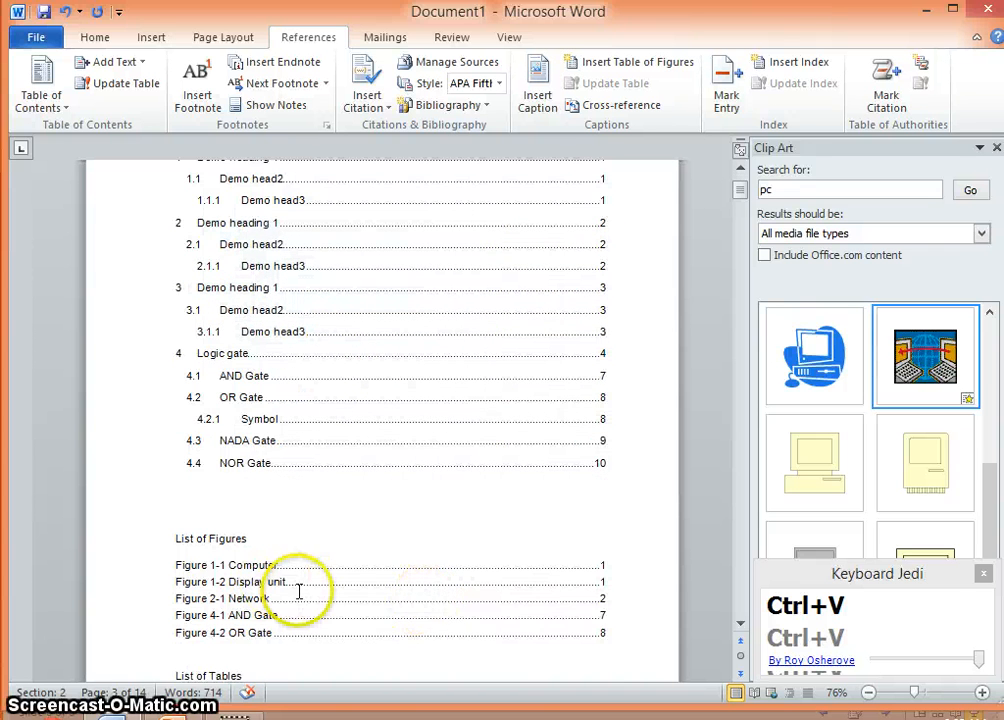
{"action": "scroll", "coordinate": [449, 598], "scroll_direction": "down", "scroll_amount": 1}
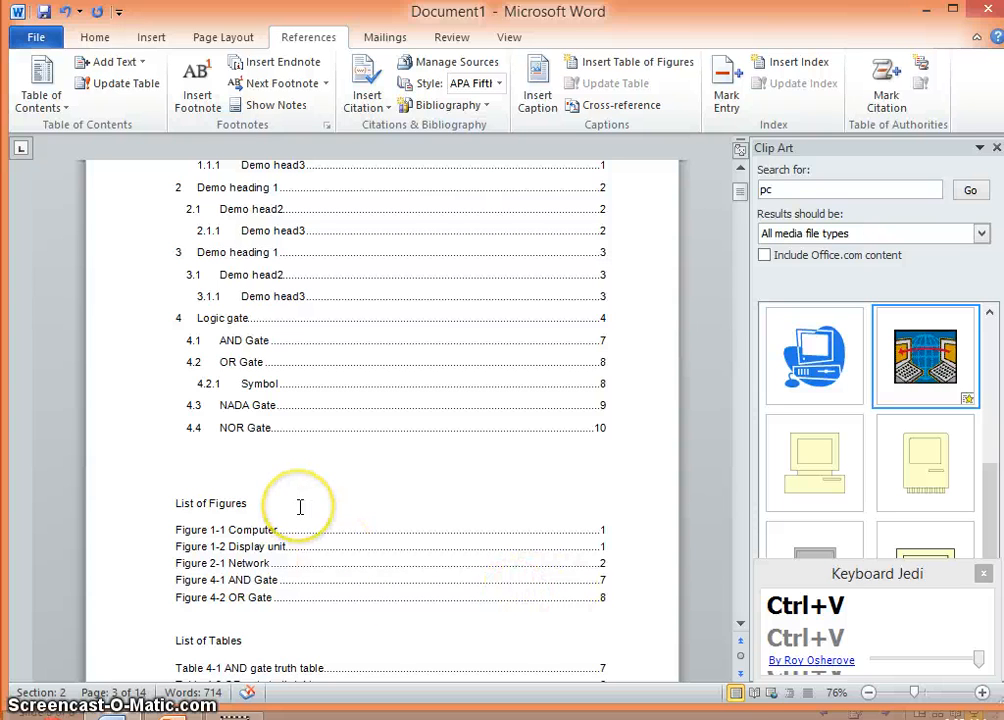
- Select the whole document and update its fields, choosing Update entire table for the table of contents
{"action": "key", "text": "ctrl+a"}
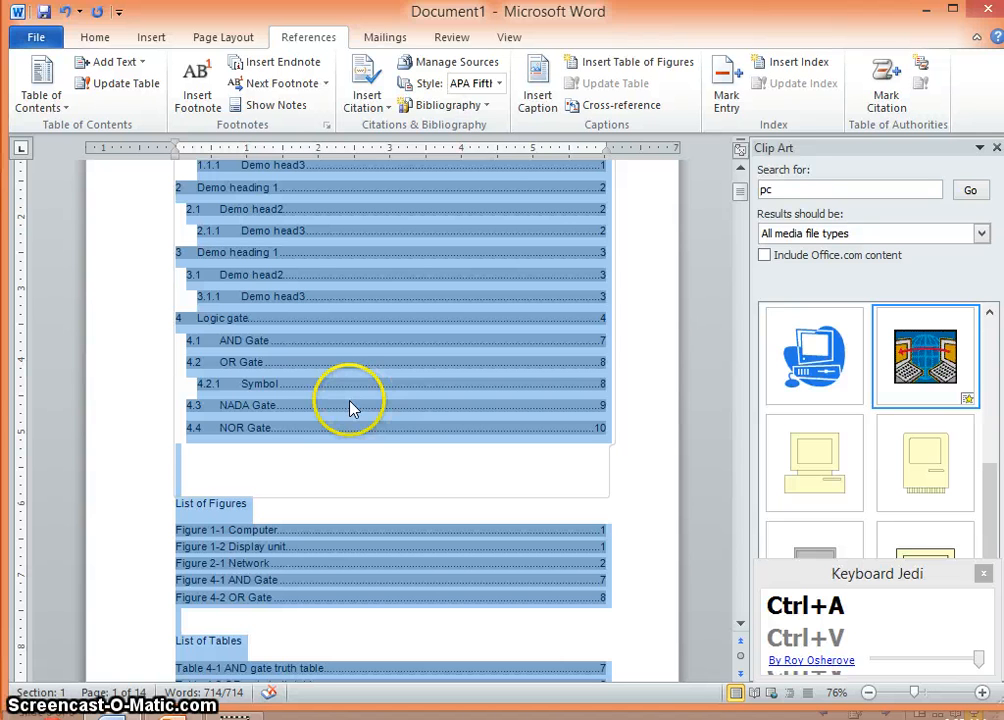
{"action": "right_click", "coordinate": [287, 410]}
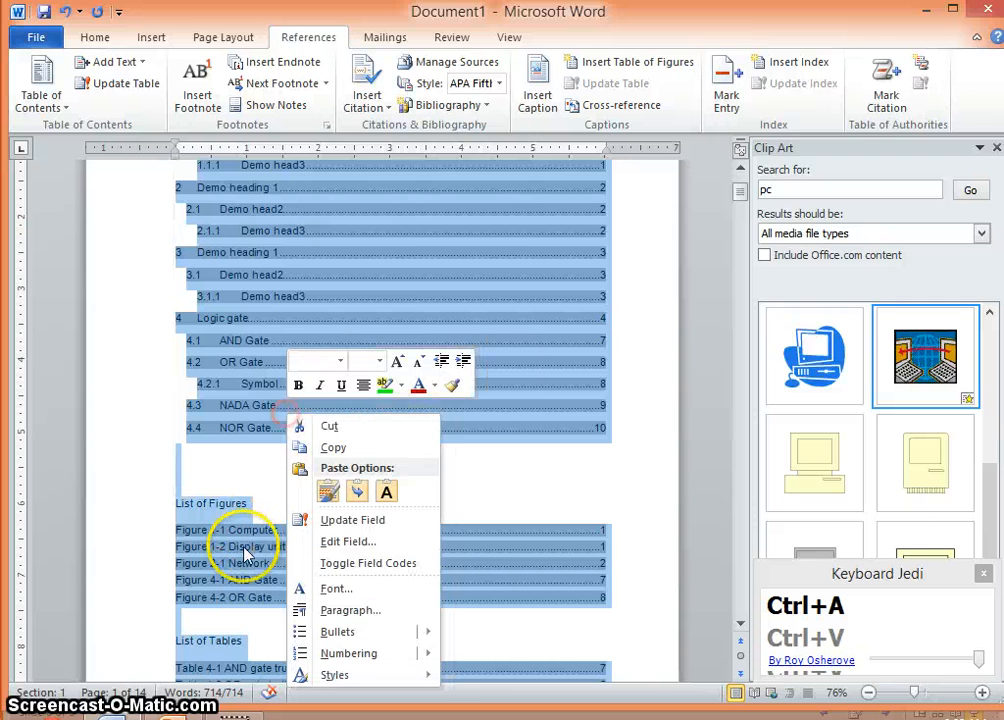
{"action": "left_click", "coordinate": [338, 522]}
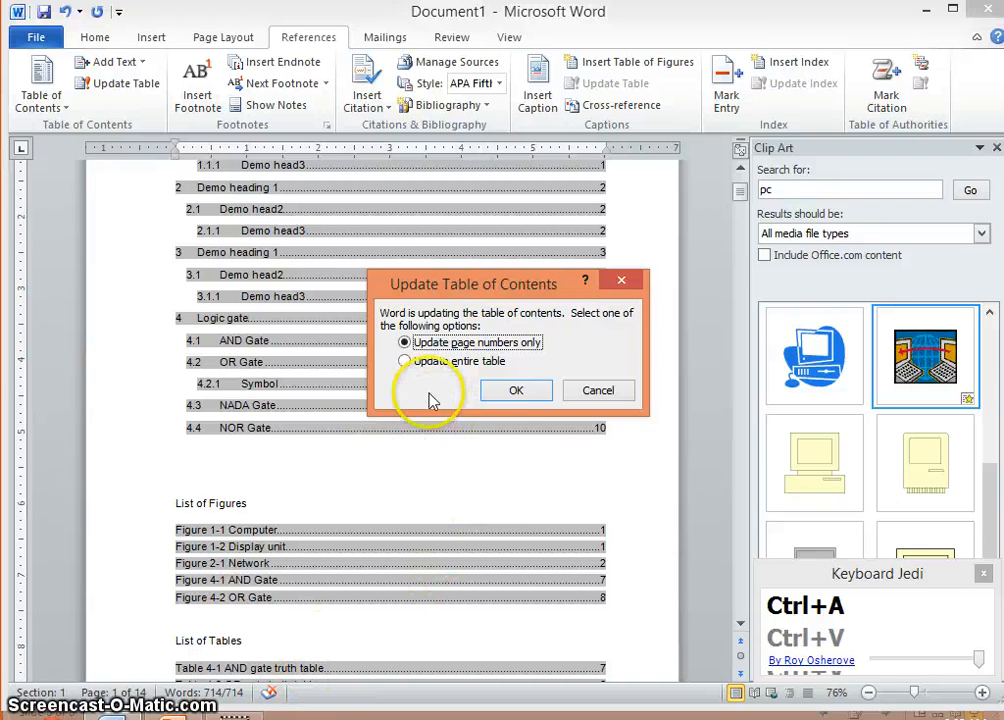
{"action": "left_click", "coordinate": [415, 362]}
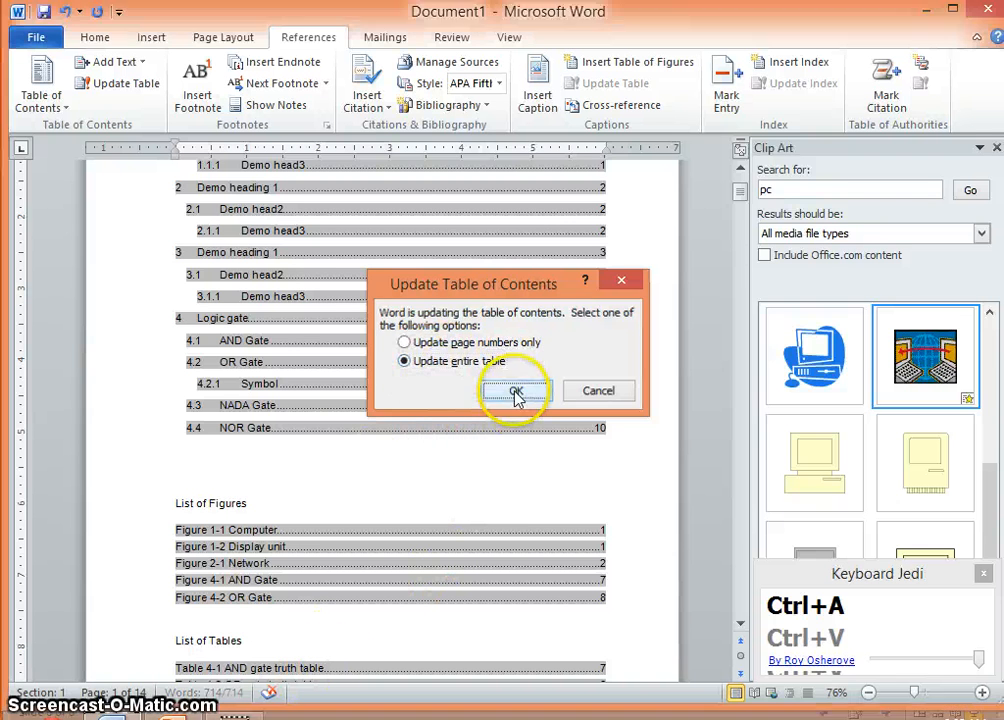
{"action": "left_click", "coordinate": [515, 392]}
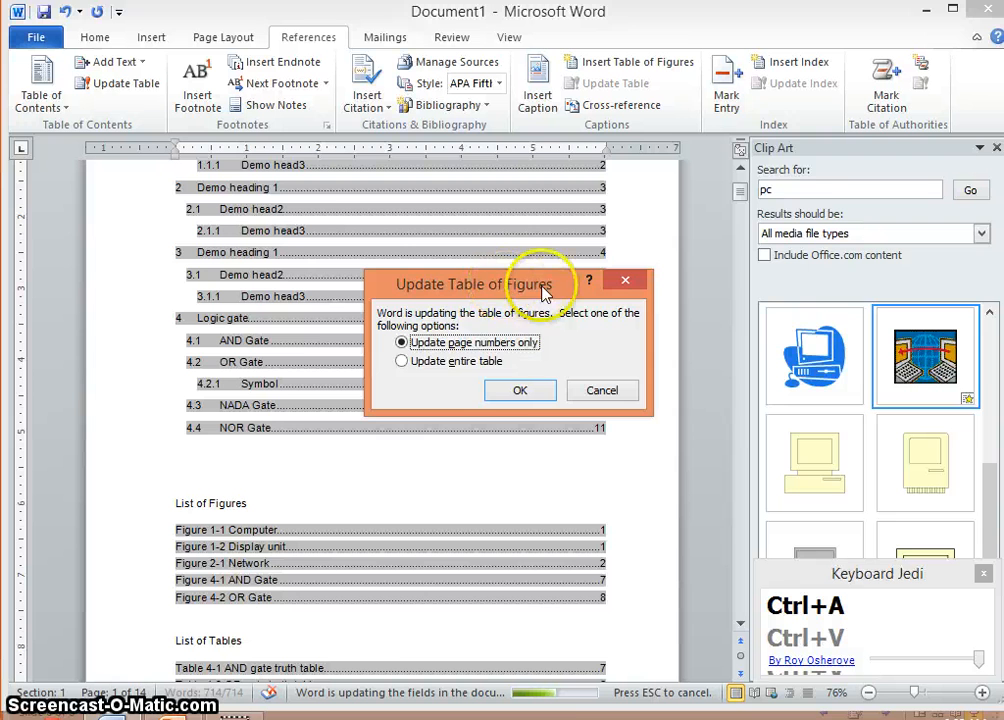
- Choose Update entire table for both the list of figures and the list of tables, and check the refreshed page numbers
{"action": "left_click", "coordinate": [445, 363]}
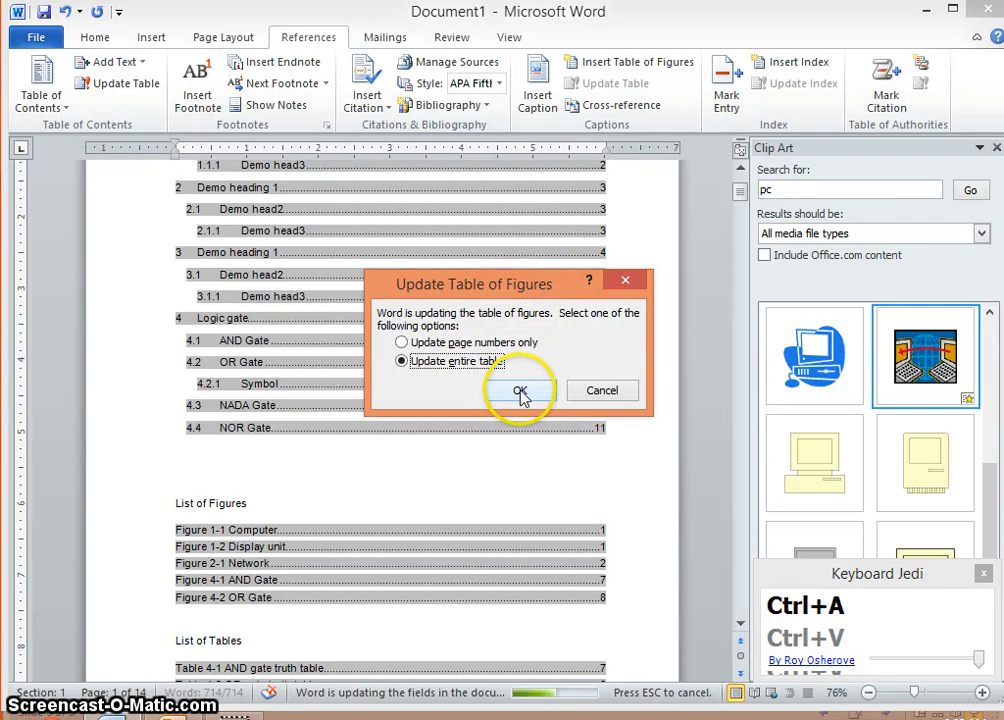
{"action": "left_click", "coordinate": [520, 392]}
{"action": "left_click", "coordinate": [446, 362]}
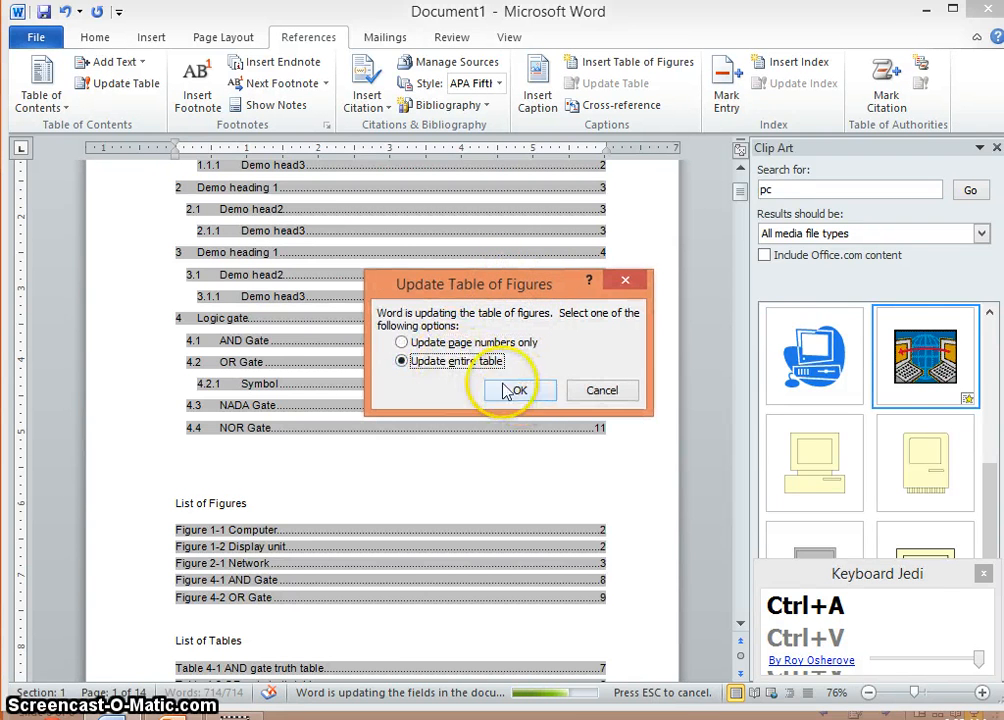
{"action": "left_click", "coordinate": [514, 390]}
{"action": "left_click", "coordinate": [450, 447]}
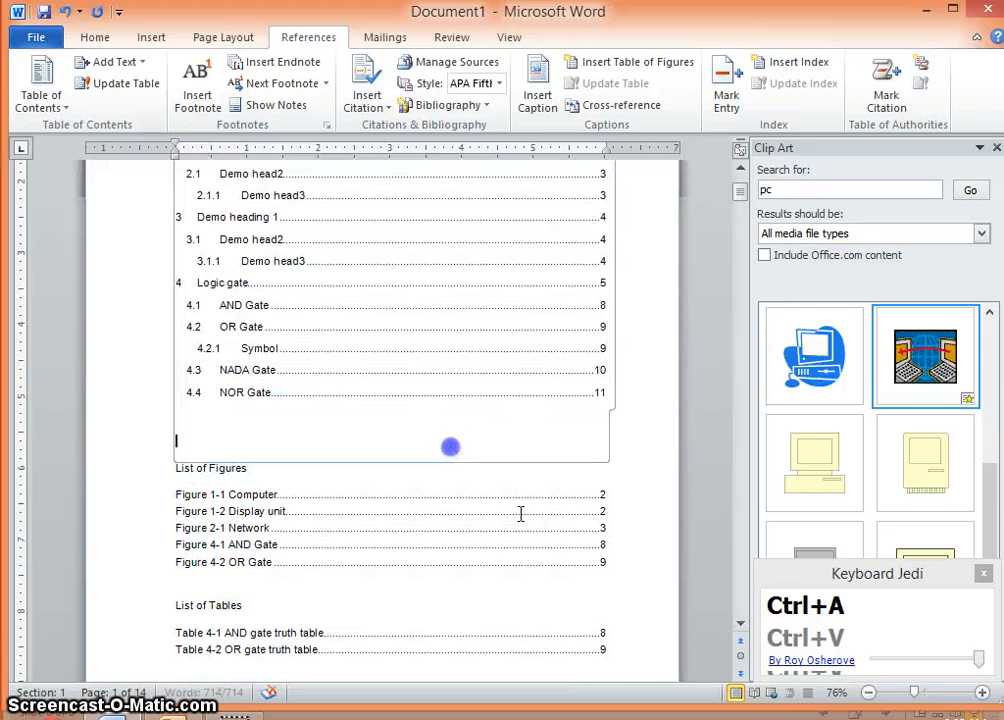
{"action": "left_click", "coordinate": [524, 578]}
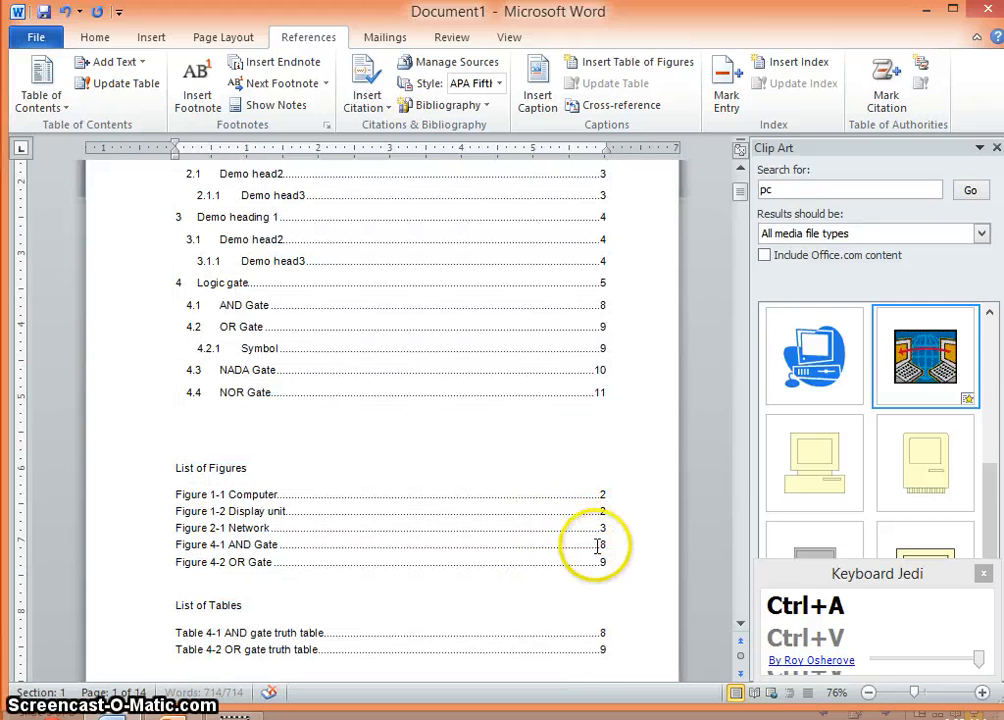
{"action": "left_click", "coordinate": [332, 338]}
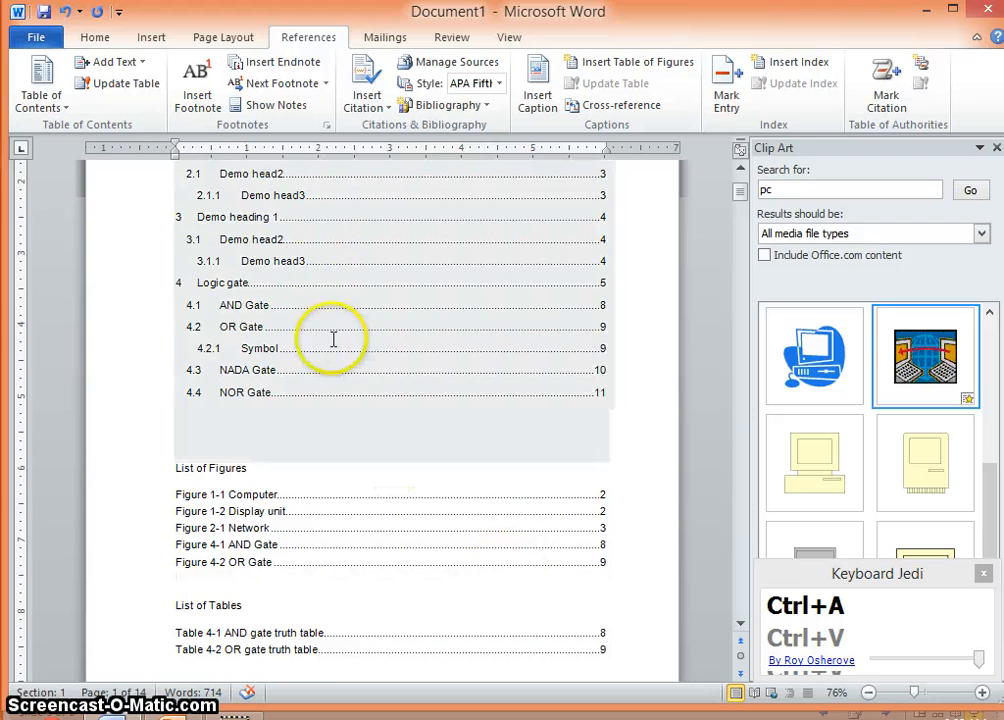
{"action": "scroll", "coordinate": [318, 334], "scroll_direction": "up", "scroll_amount": 2}
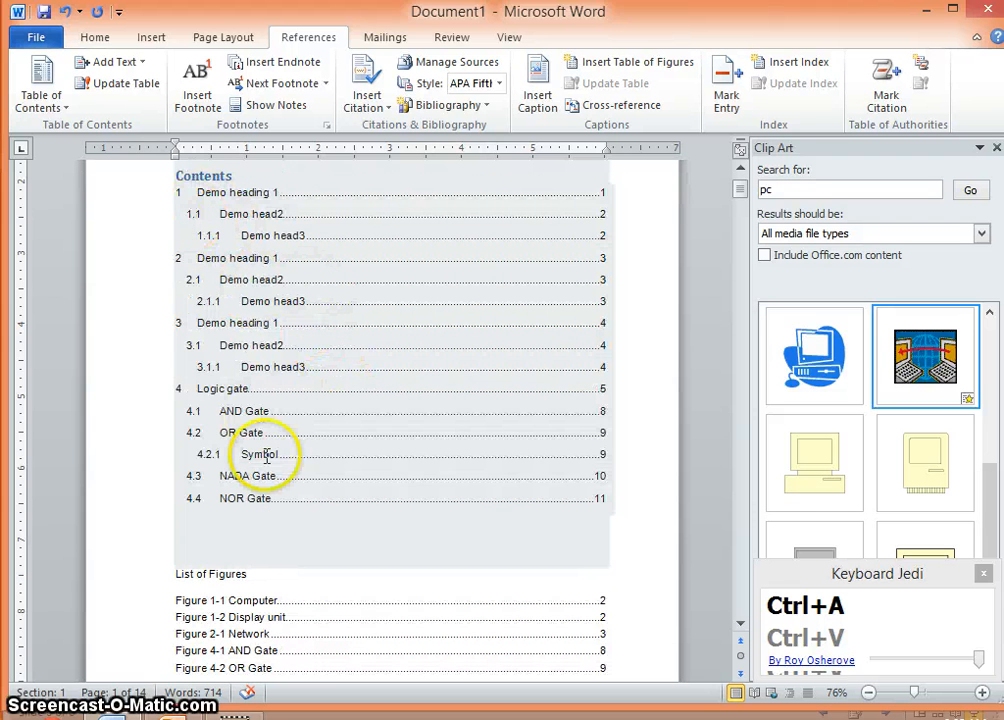
- Cut the Demo head2 heading with the Display unit picture and caption, and paste it below the third Demo line of chapter 1
{"action": "scroll", "coordinate": [265, 575], "scroll_direction": "down", "scroll_amount": 20}
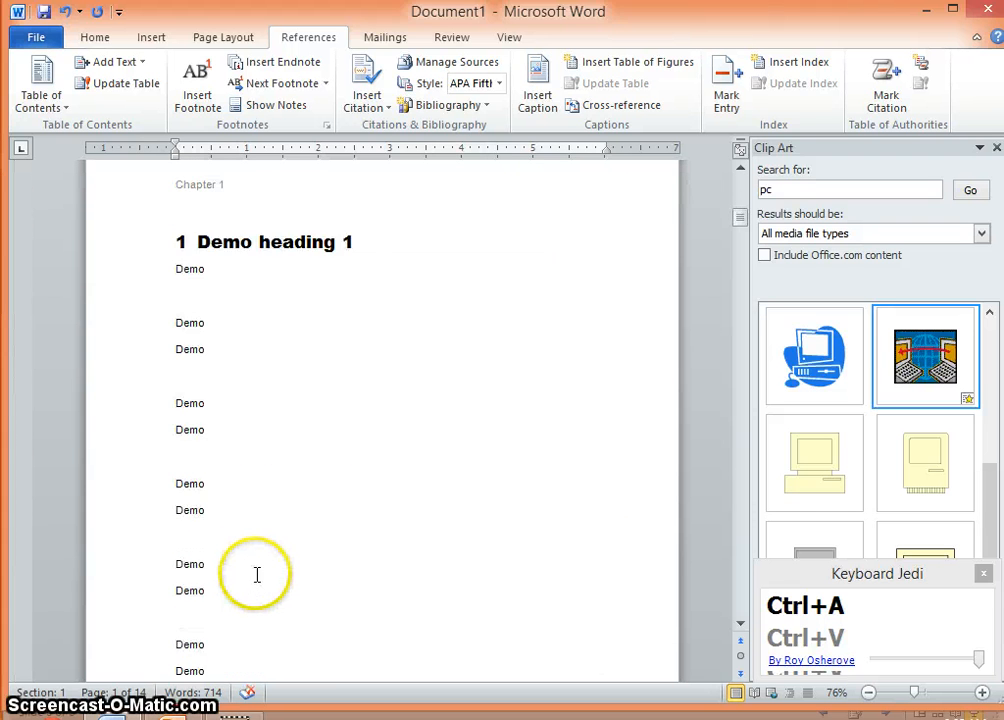
{"action": "scroll", "coordinate": [255, 580], "scroll_direction": "down", "scroll_amount": 15}
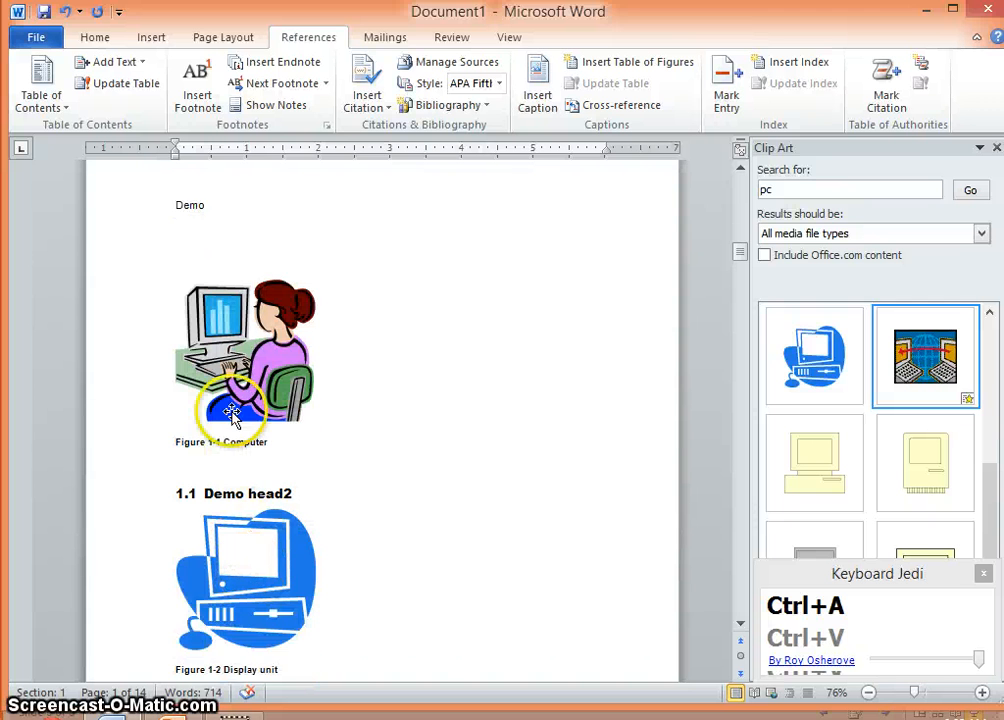
{"action": "scroll", "coordinate": [255, 612], "scroll_direction": "down", "scroll_amount": 2}
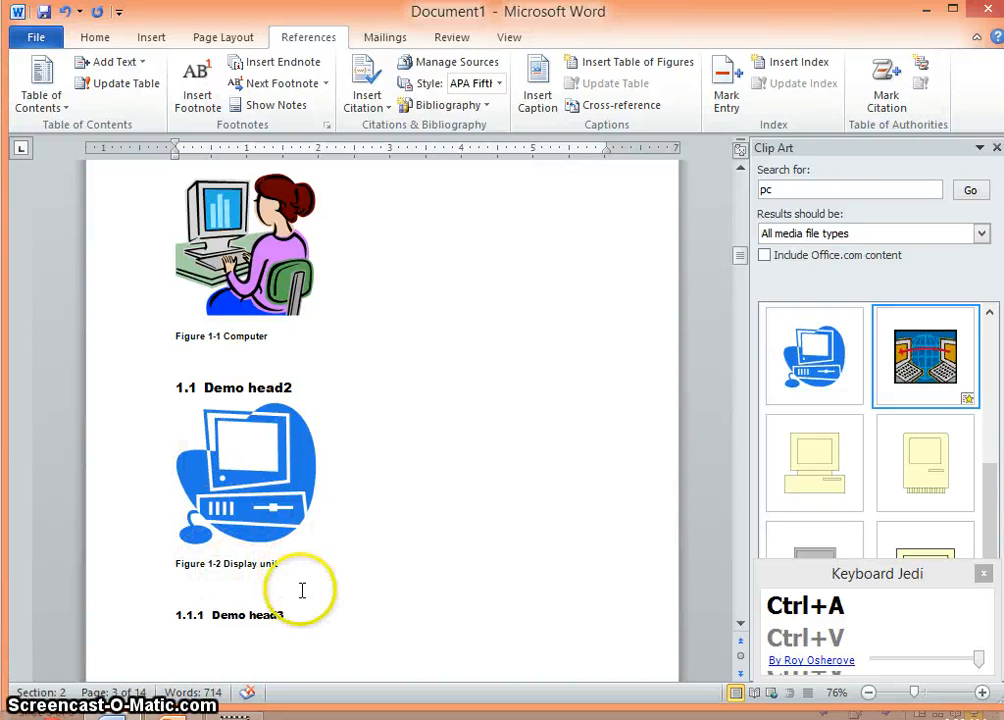
{"action": "left_click_drag", "start_coordinate": [290, 572], "coordinate": [289, 567]}
{"action": "left_click_drag", "start_coordinate": [157, 418], "coordinate": [157, 417]}
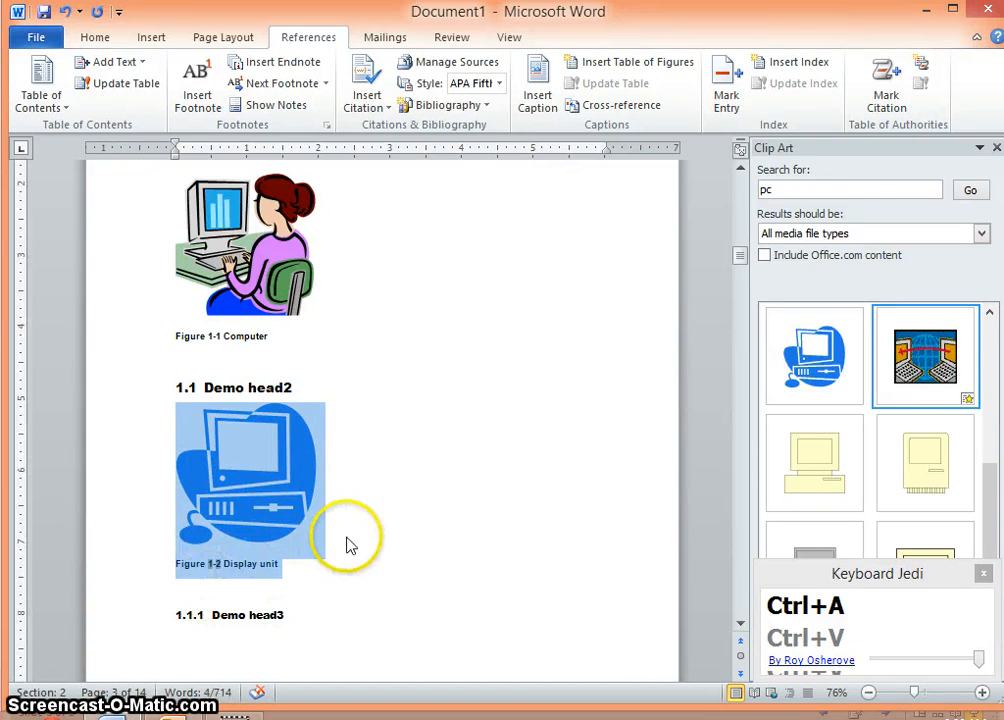
{"action": "left_click", "coordinate": [347, 538]}
{"action": "left_click_drag", "start_coordinate": [287, 568], "coordinate": [150, 374]}
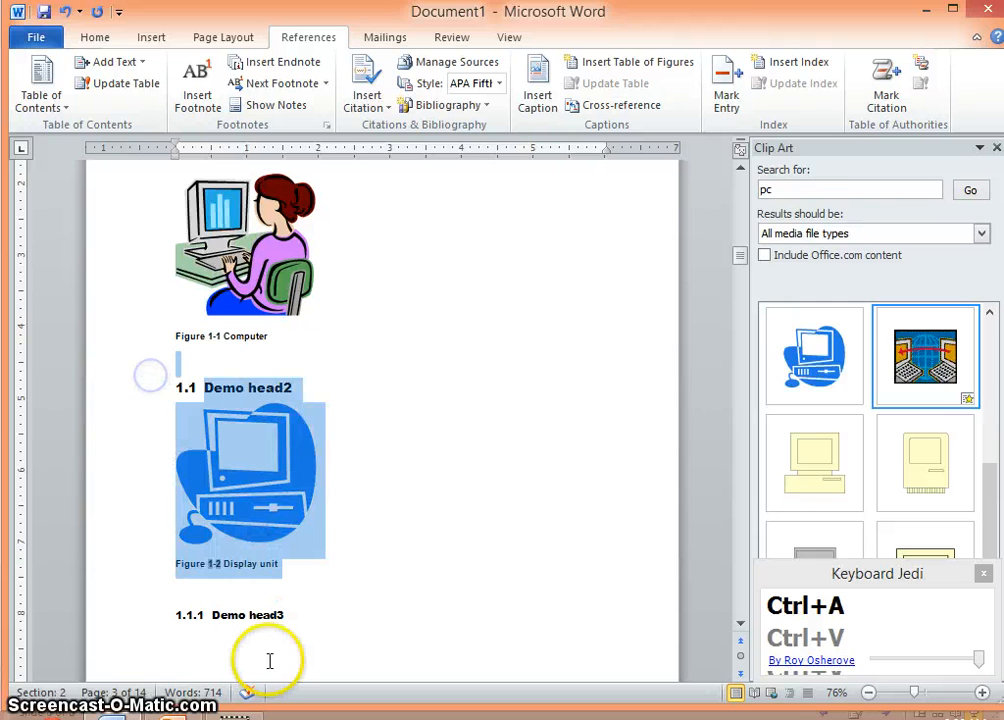
{"action": "key", "text": "ctrl+x"}
{"action": "scroll", "coordinate": [272, 658], "scroll_direction": "up", "scroll_amount": 12}
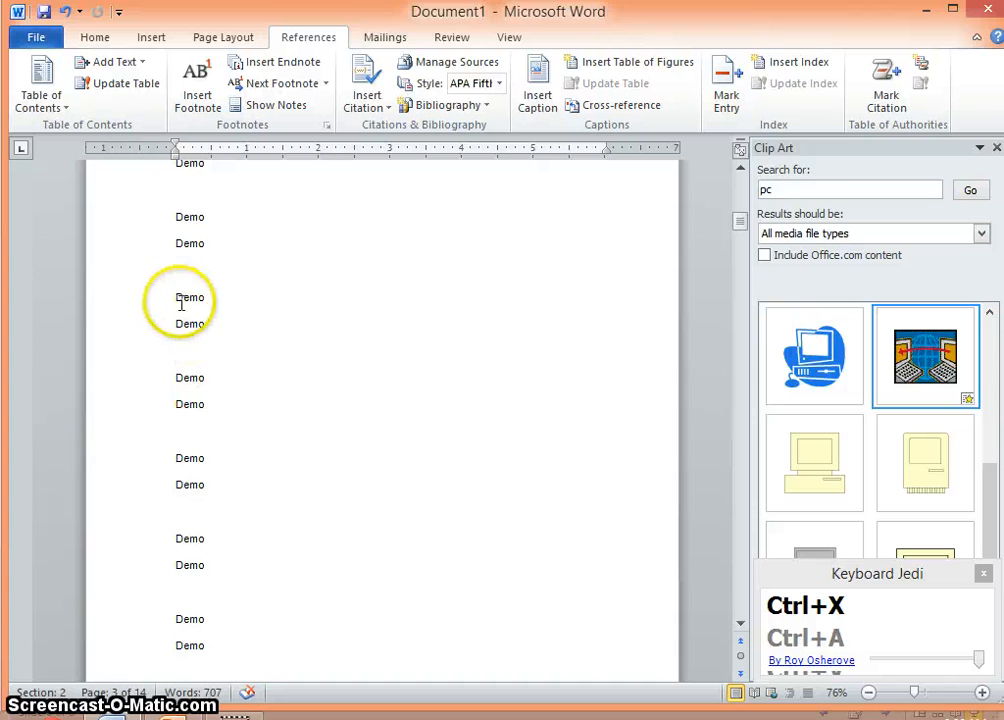
{"action": "left_click", "coordinate": [179, 281]}
{"action": "scroll", "coordinate": [229, 460], "scroll_direction": "up", "scroll_amount": 2}
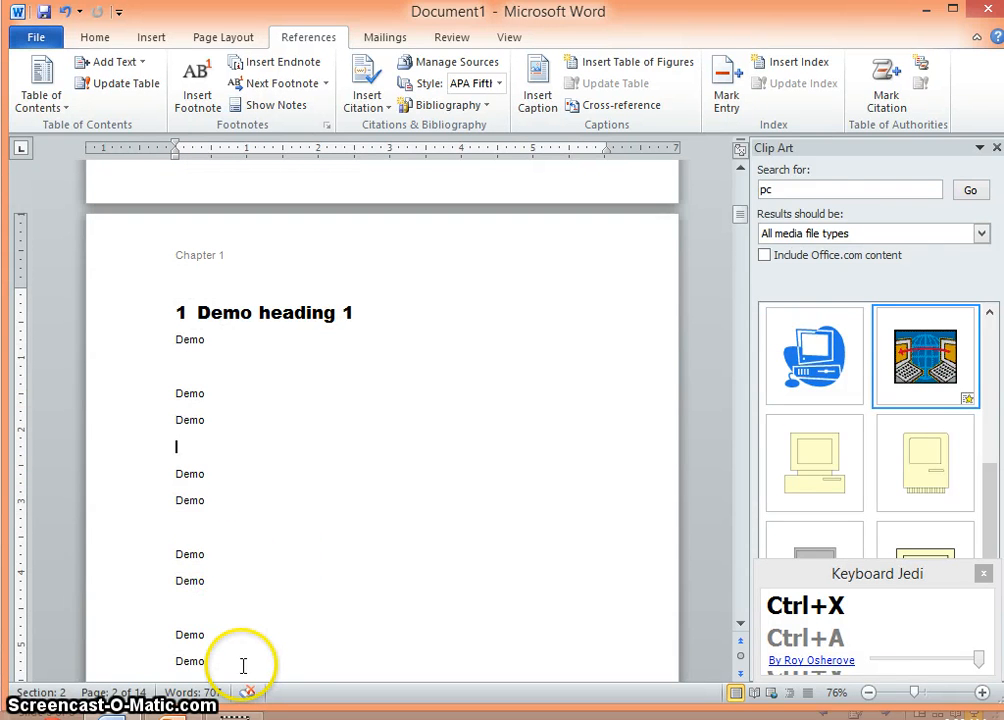
{"action": "key", "text": "ctrl+v"}
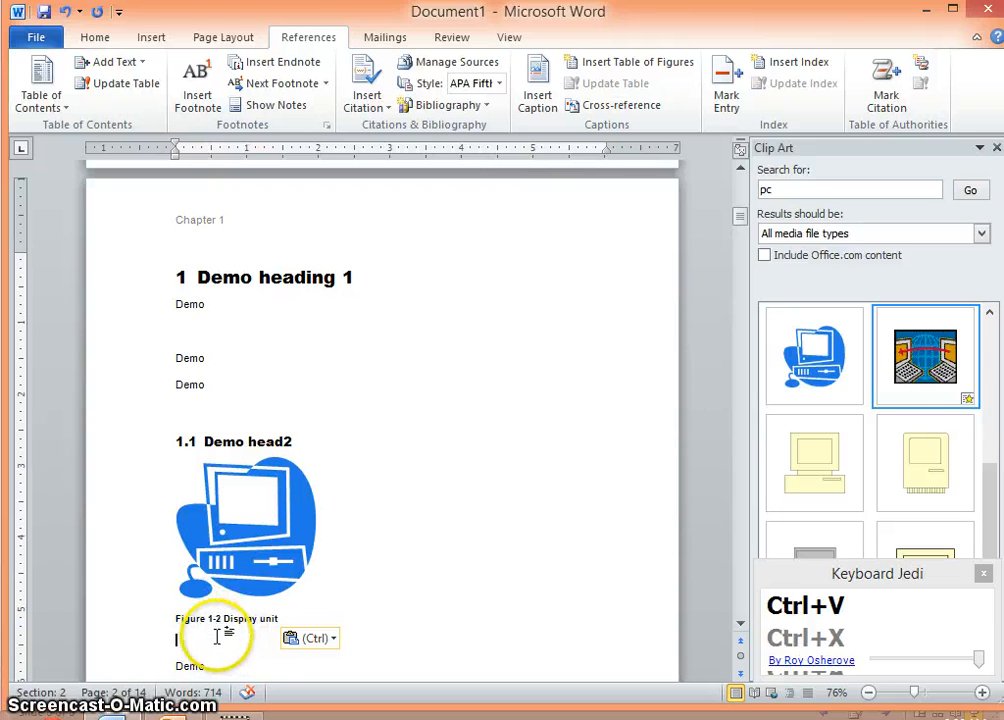
{"action": "scroll", "coordinate": [224, 636], "scroll_direction": "down", "scroll_amount": 10}
{"action": "scroll", "coordinate": [224, 641], "scroll_direction": "down", "scroll_amount": 10}
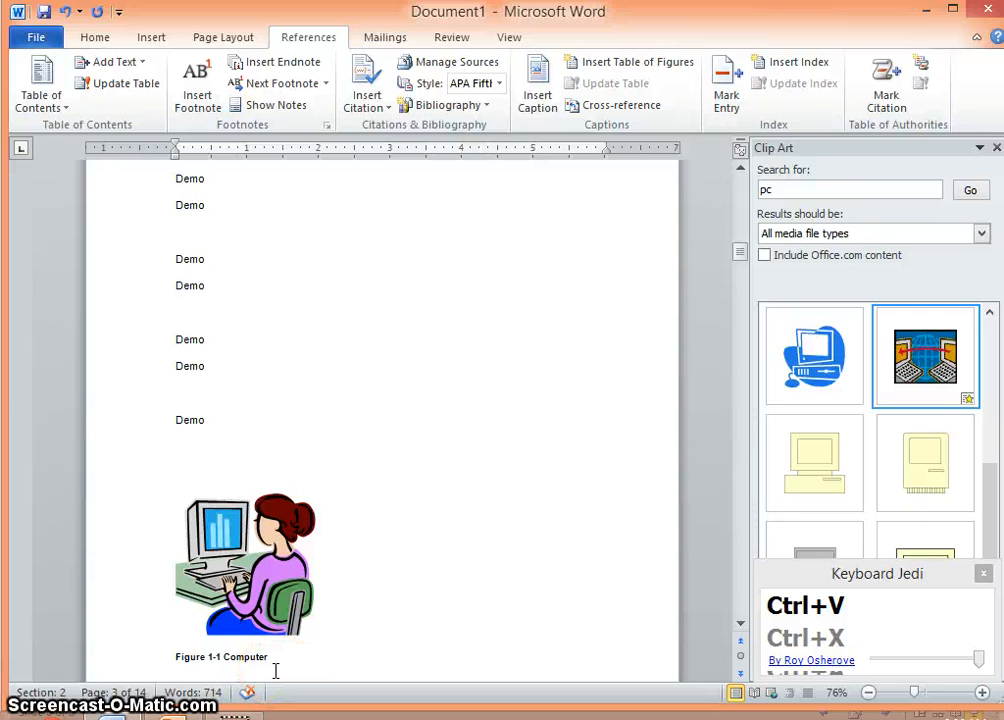
{"action": "key", "text": "ctrl+a"}
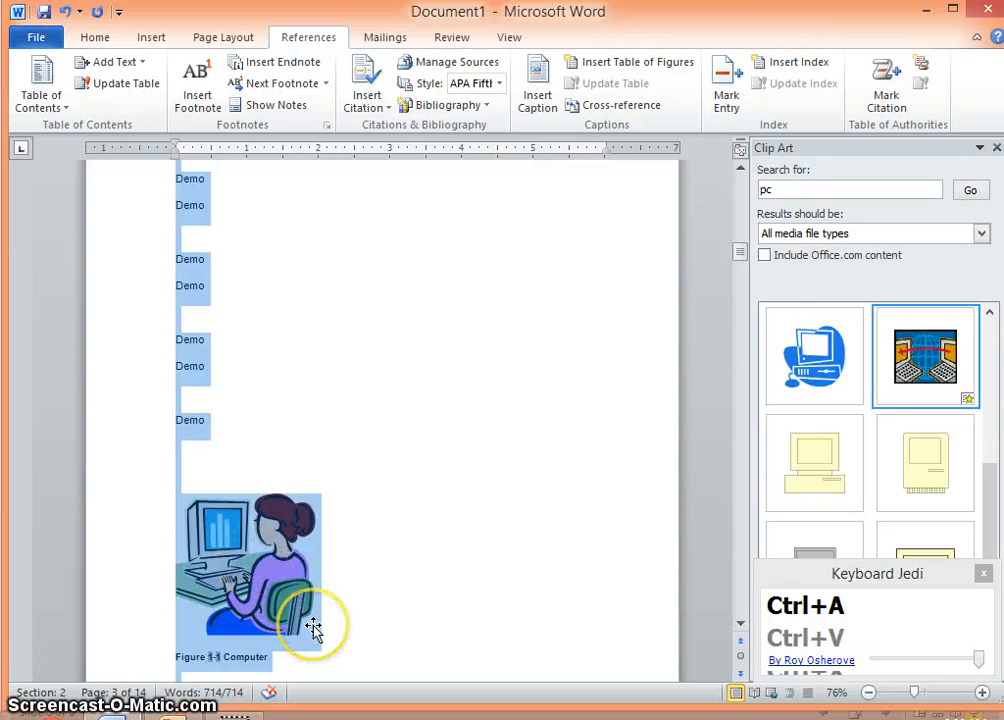
{"action": "right_click", "coordinate": [267, 592]}
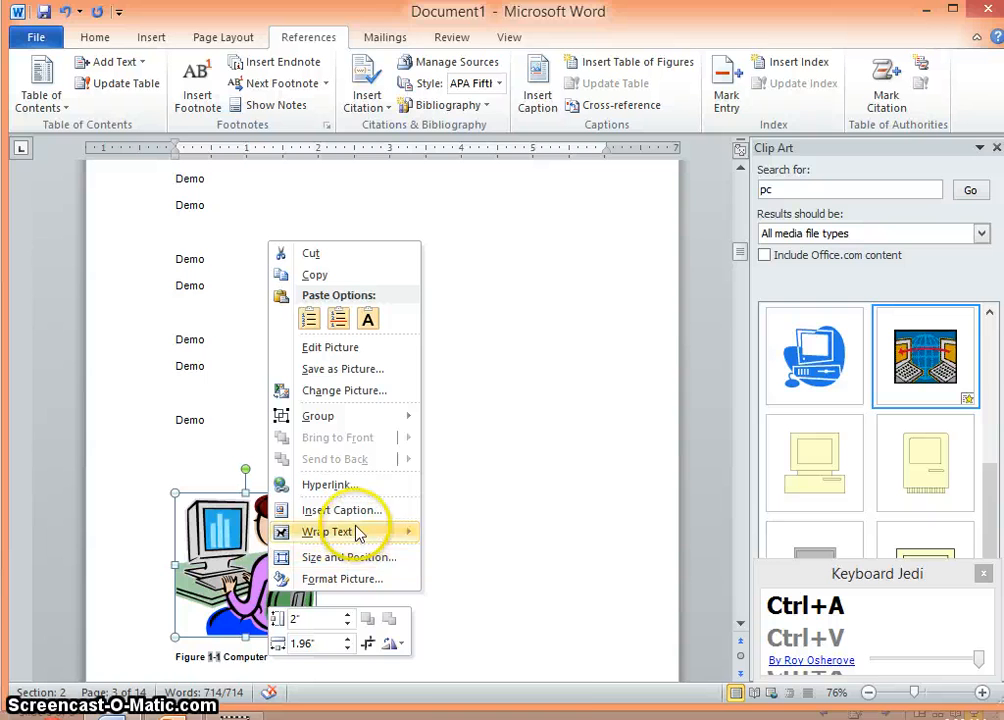
{"action": "right_click", "coordinate": [230, 600]}
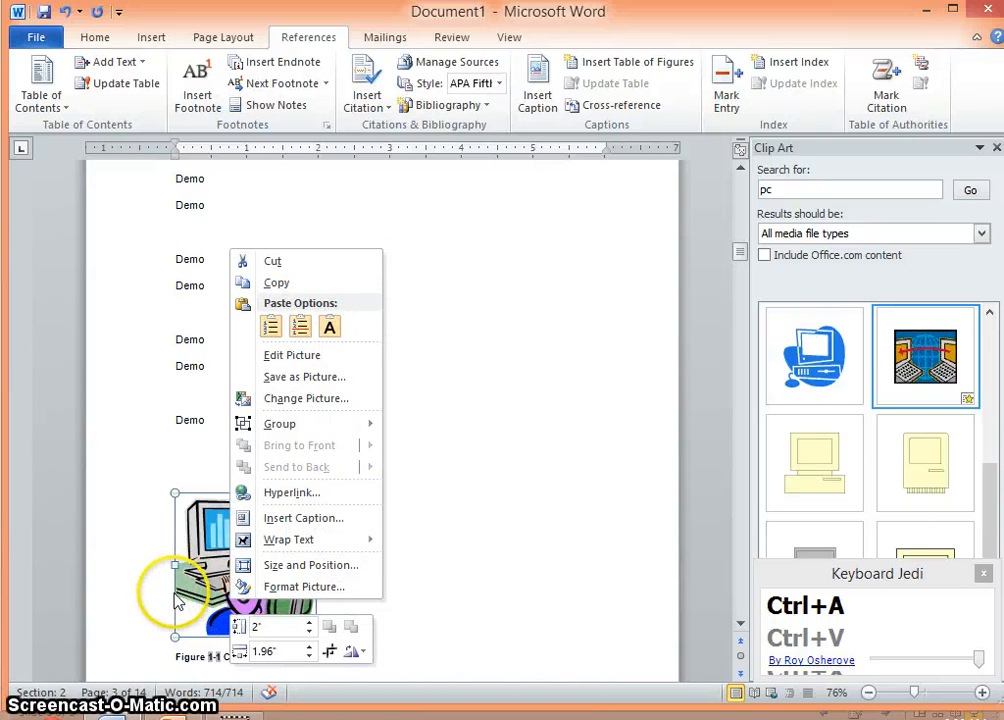
{"action": "left_click", "coordinate": [535, 560]}
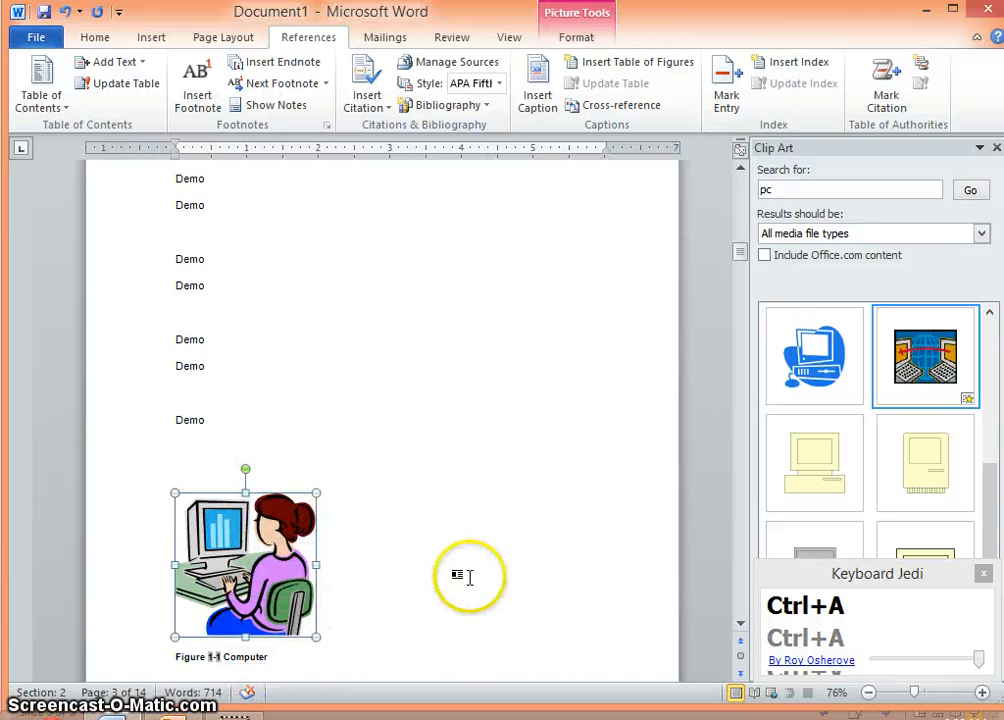
- Select the whole document and update its fields, choosing Update entire table for the table of contents and the list of figures
{"action": "key", "text": "ctrl+a"}
{"action": "right_click", "coordinate": [228, 666]}
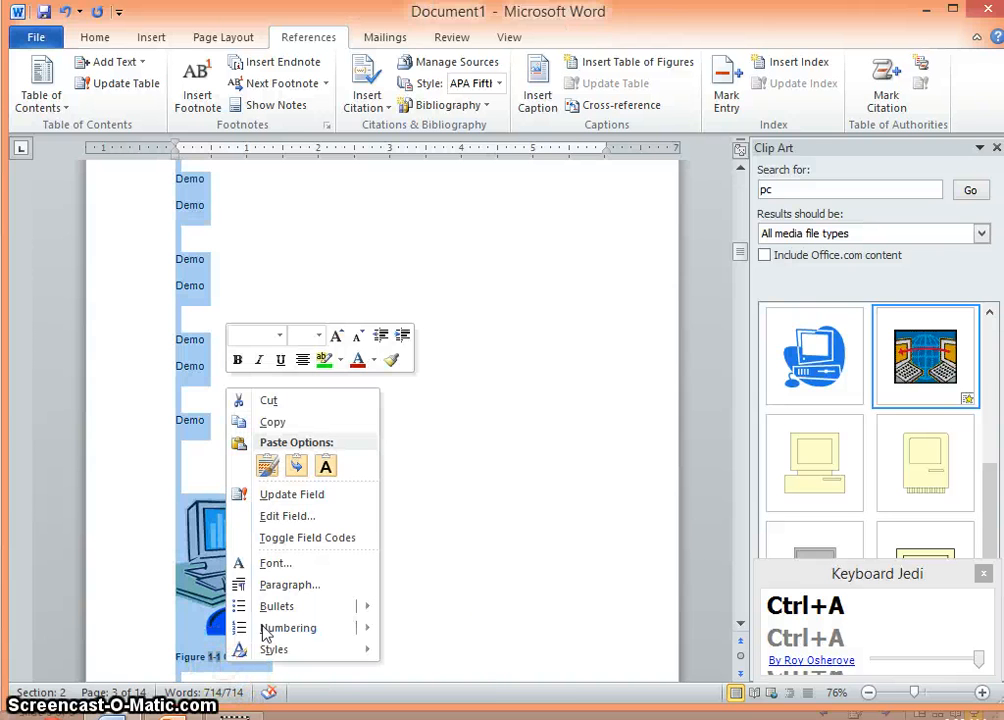
{"action": "left_click", "coordinate": [302, 489]}
{"action": "left_click", "coordinate": [462, 362]}
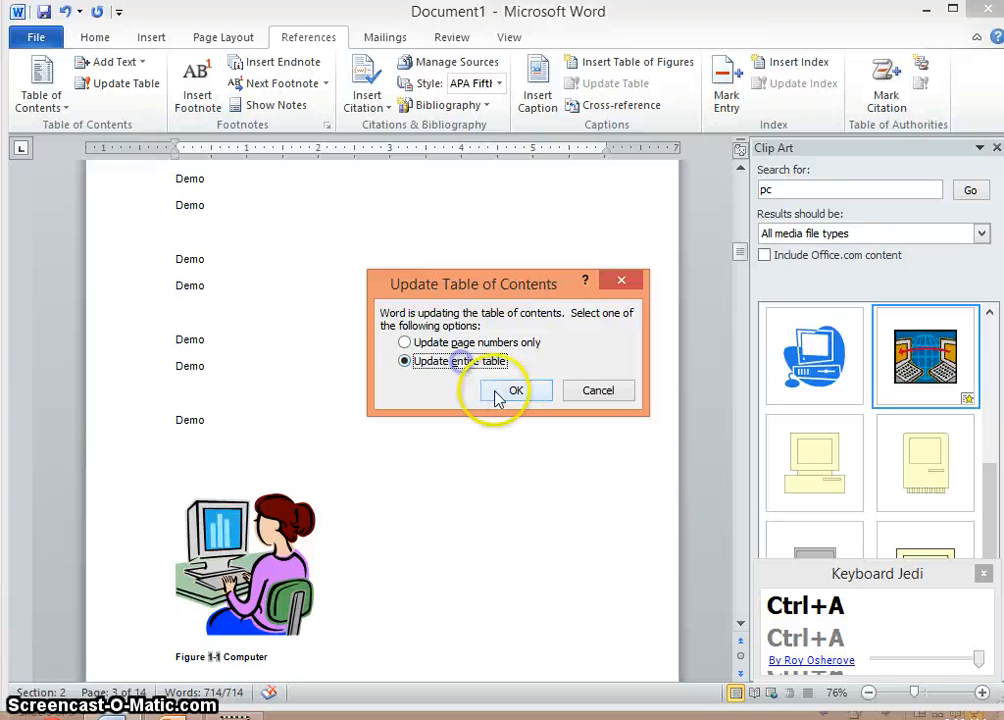
{"action": "left_click", "coordinate": [500, 395]}
{"action": "left_click", "coordinate": [445, 361]}
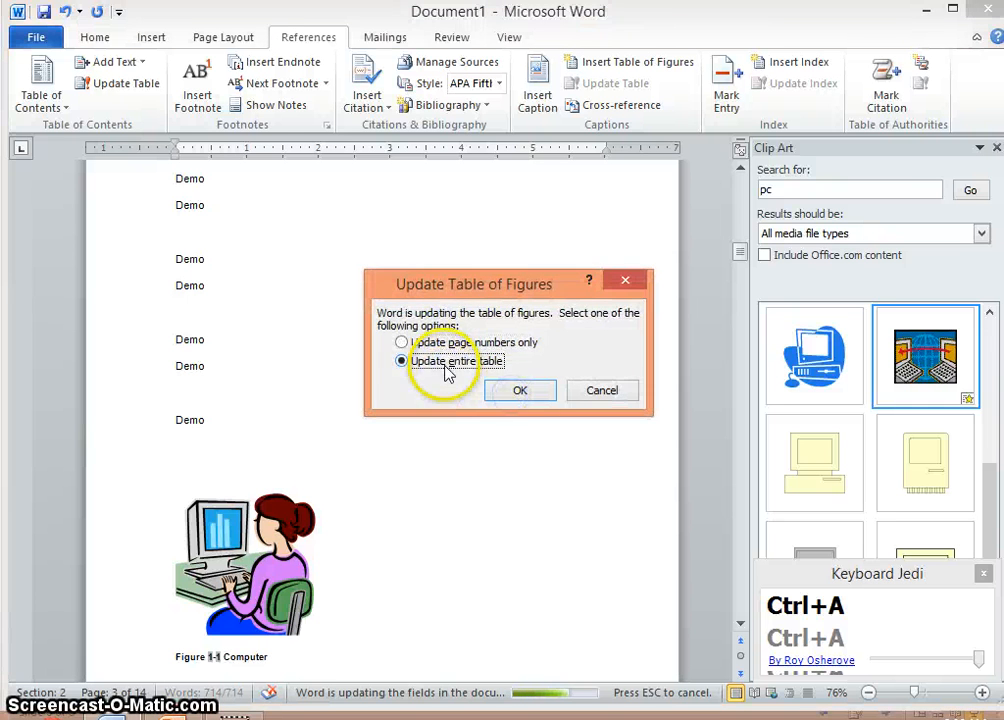
{"action": "left_click", "coordinate": [515, 390]}
{"action": "left_click", "coordinate": [409, 597]}
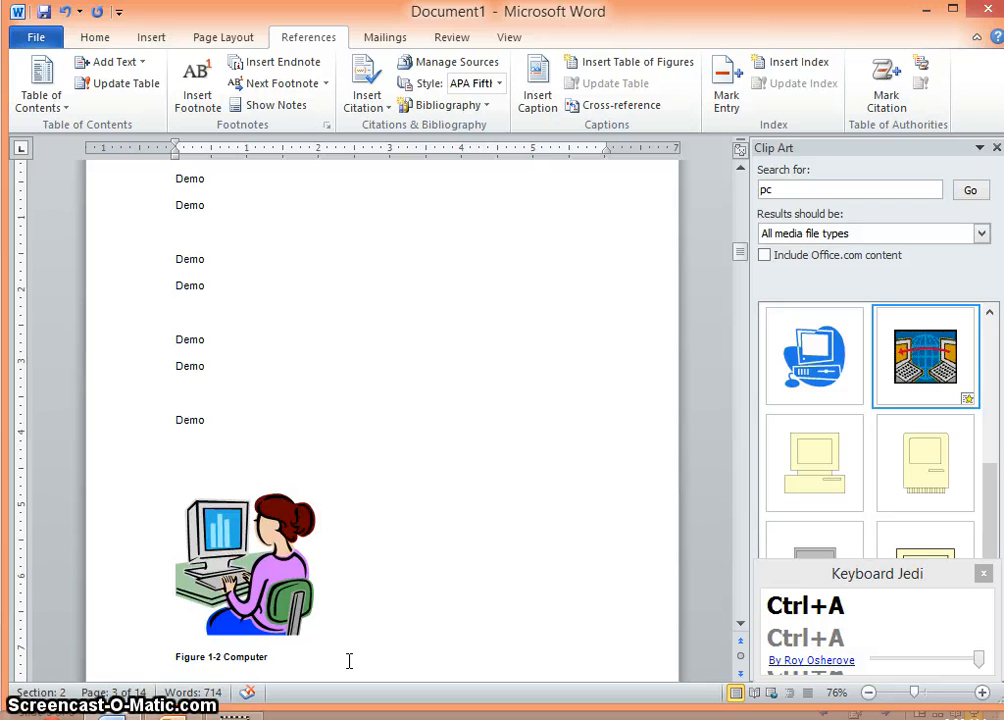
- Enter "Figure 1-2," as plain text on a new line after the last Demo line above the Computer picture
{"action": "scroll", "coordinate": [325, 610], "scroll_direction": "up", "scroll_amount": 2}
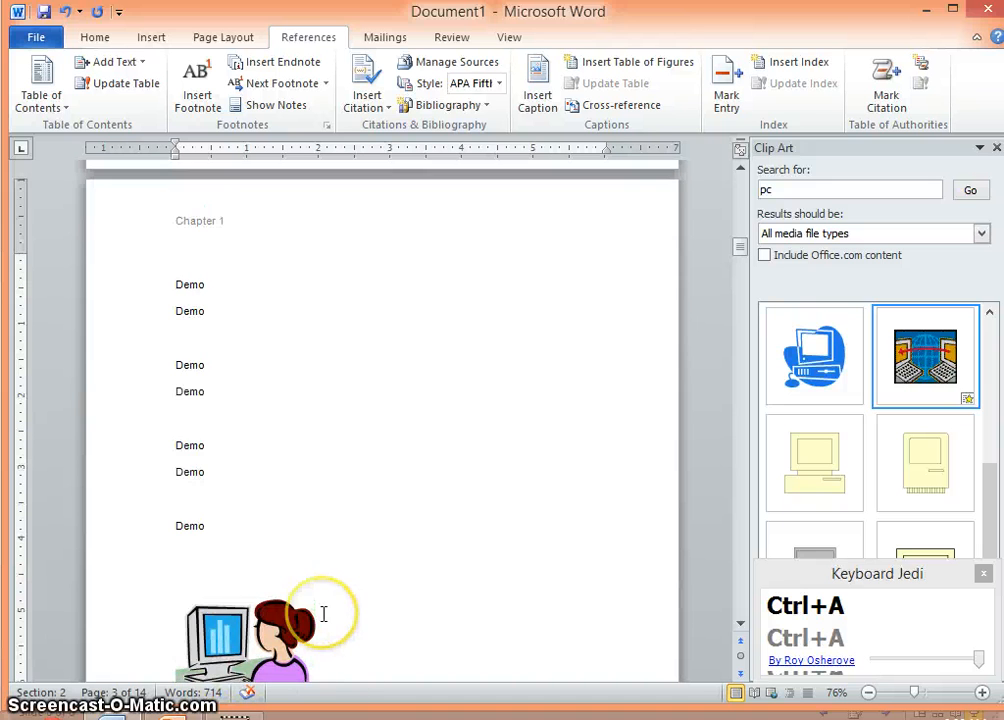
{"action": "scroll", "coordinate": [325, 612], "scroll_direction": "down", "scroll_amount": 1}
{"action": "left_click", "coordinate": [378, 668]}
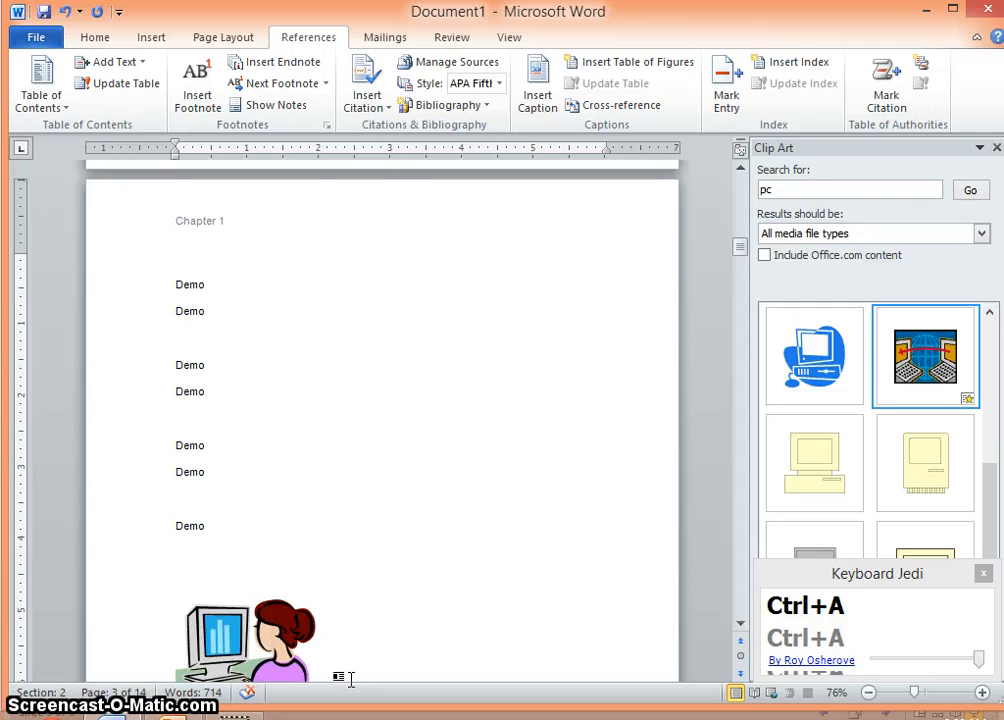
{"action": "scroll", "coordinate": [336, 661], "scroll_direction": "down", "scroll_amount": 2}
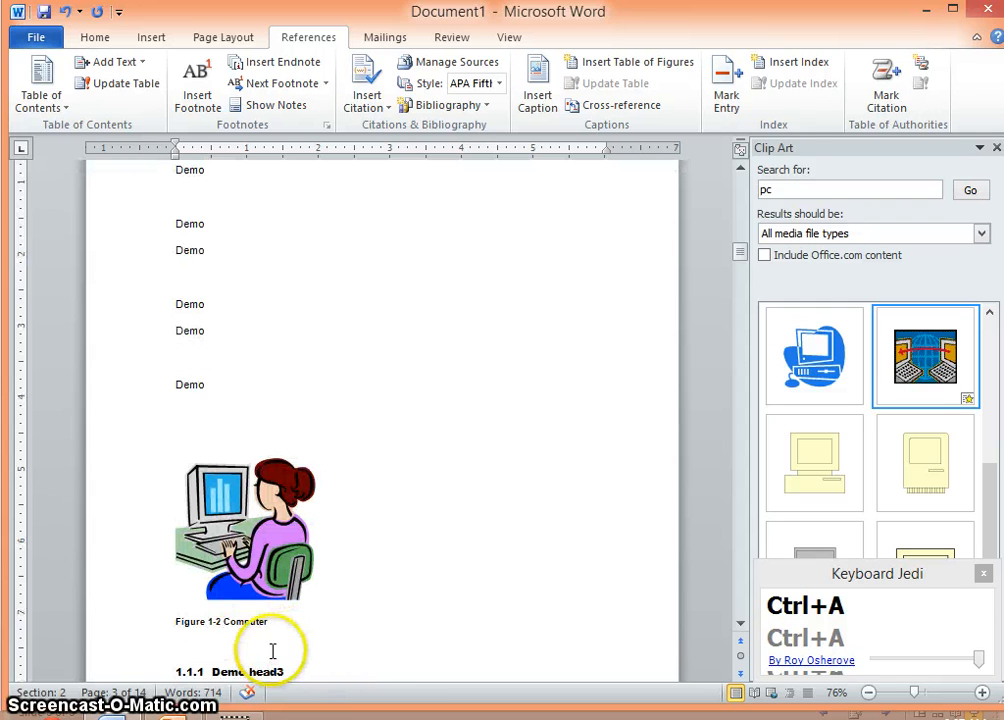
{"action": "left_click", "coordinate": [220, 386]}
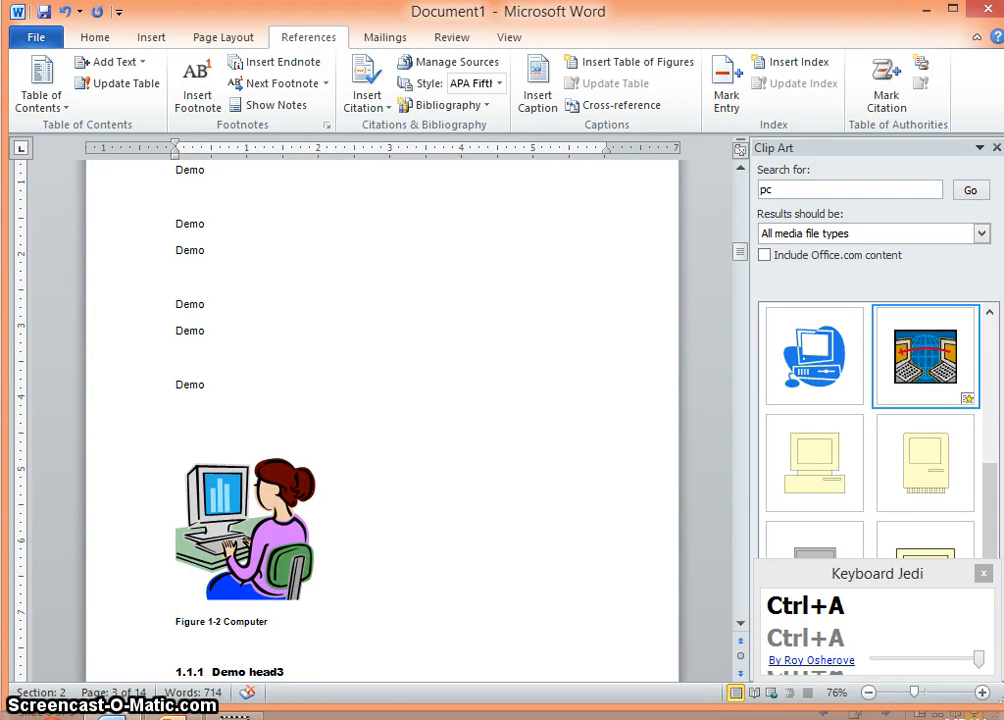
{"action": "key", "text": "Return"}
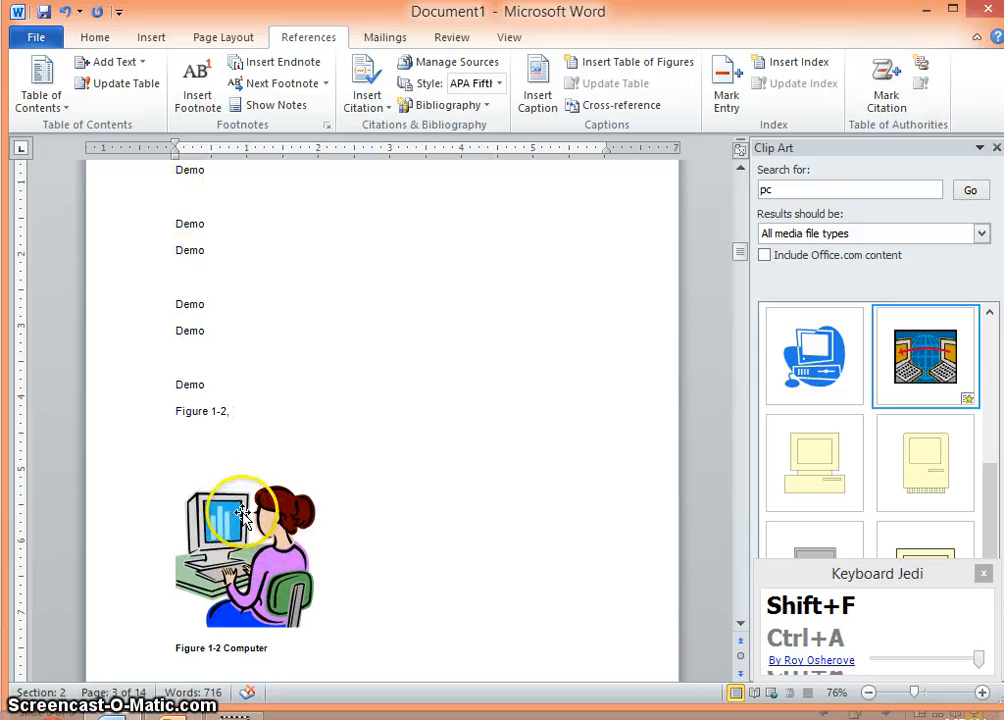
- Delete the plain-text "Figure 1-2," line above the Computer picture
{"action": "left_click", "coordinate": [169, 411]}
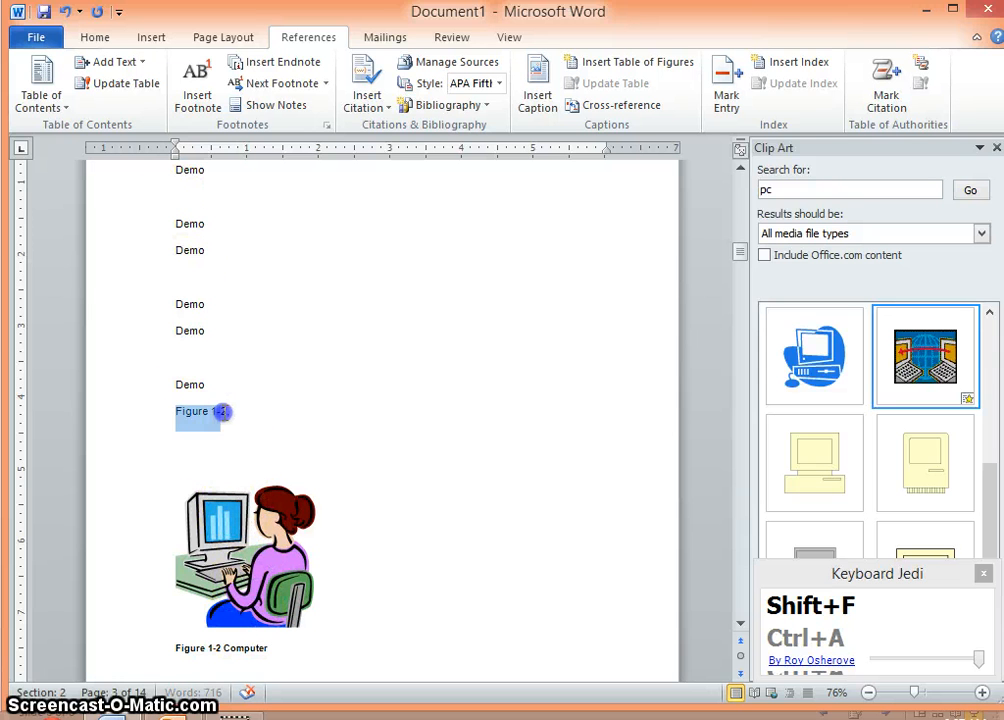
{"action": "left_click_drag", "start_coordinate": [229, 411], "coordinate": [233, 411]}
{"action": "left_click", "coordinate": [276, 428]}
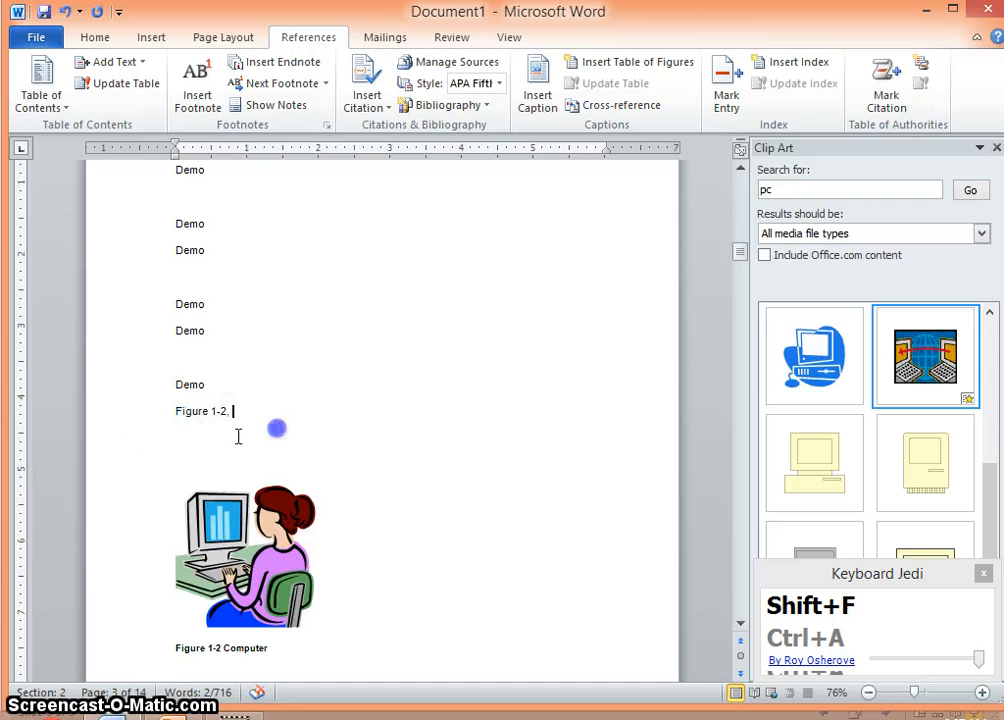
{"action": "left_click", "coordinate": [194, 435]}
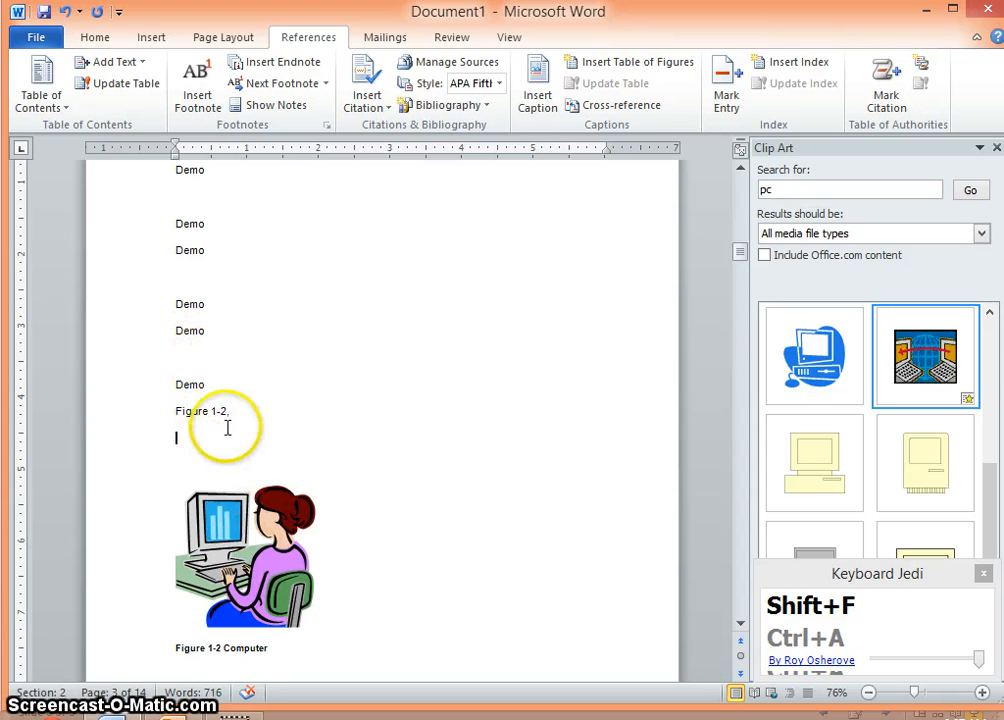
{"action": "left_click_drag", "start_coordinate": [231, 412], "coordinate": [168, 411]}
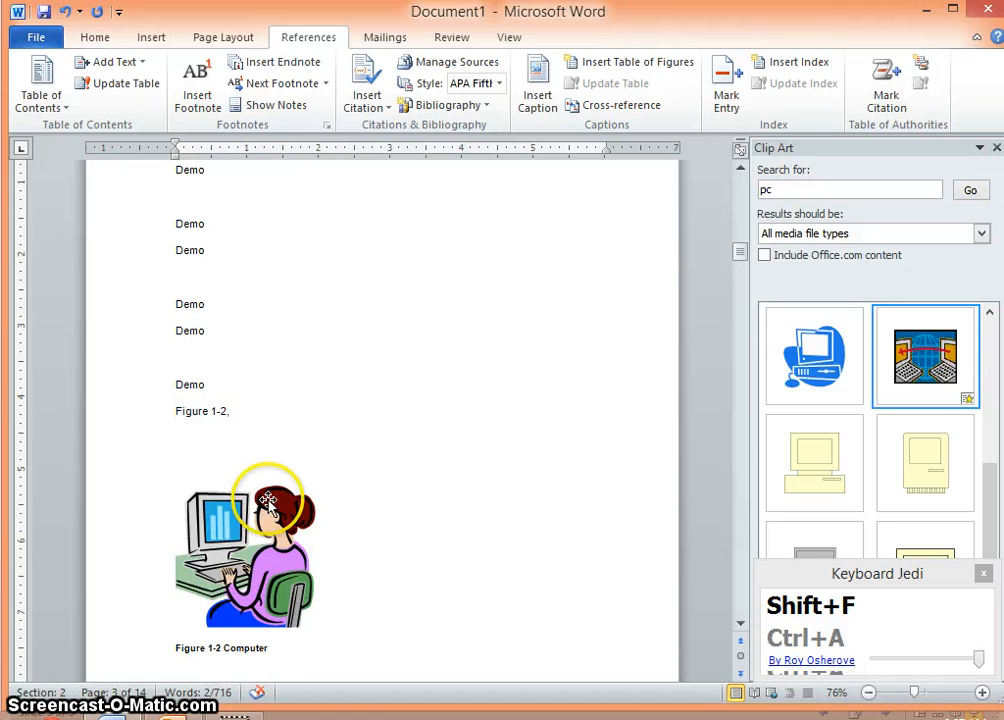
{"action": "key", "text": "Delete"}
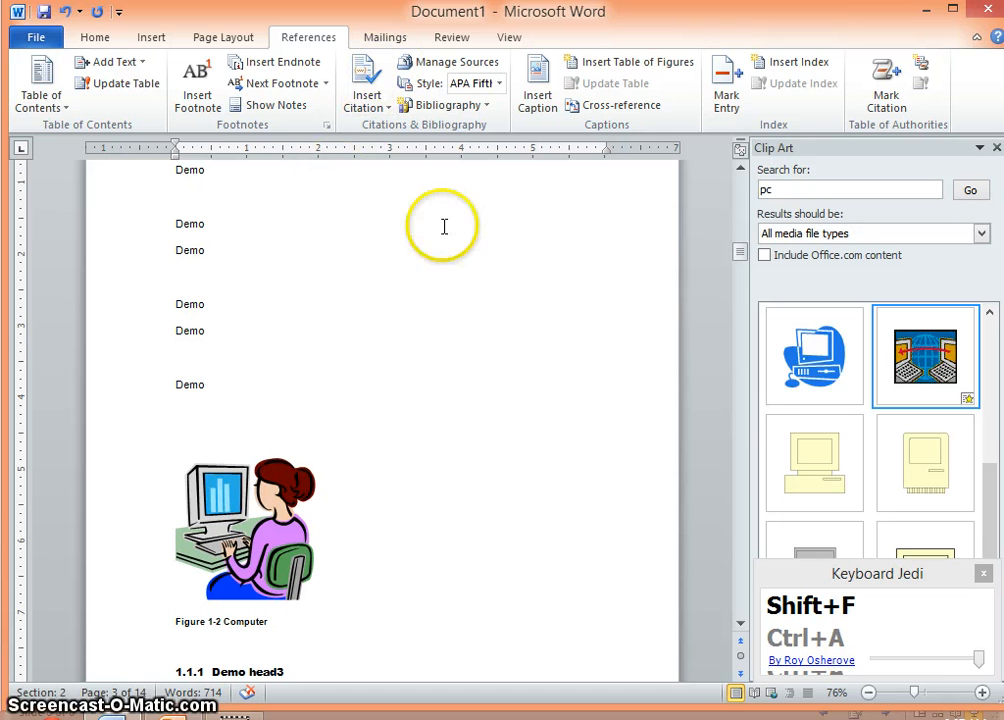
- Insert a hyperlinked figure cross-reference to Figure 1-2 Computer above its picture, using Only label and number
{"action": "left_click", "coordinate": [643, 112]}
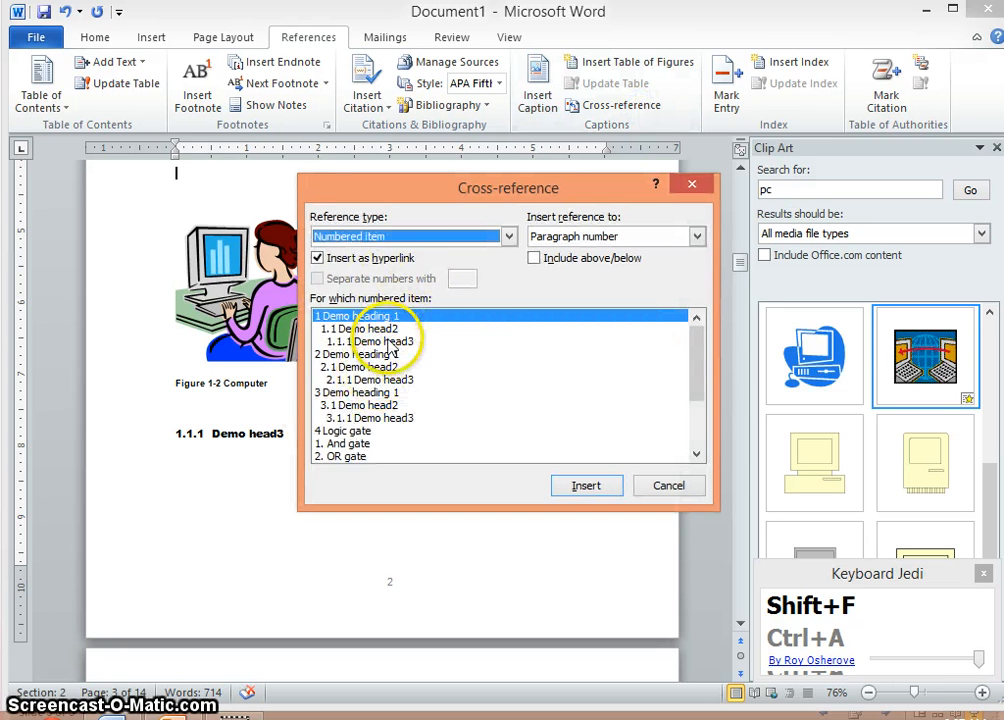
{"action": "left_click", "coordinate": [508, 236]}
{"action": "left_click_drag", "start_coordinate": [509, 280], "coordinate": [509, 293]}
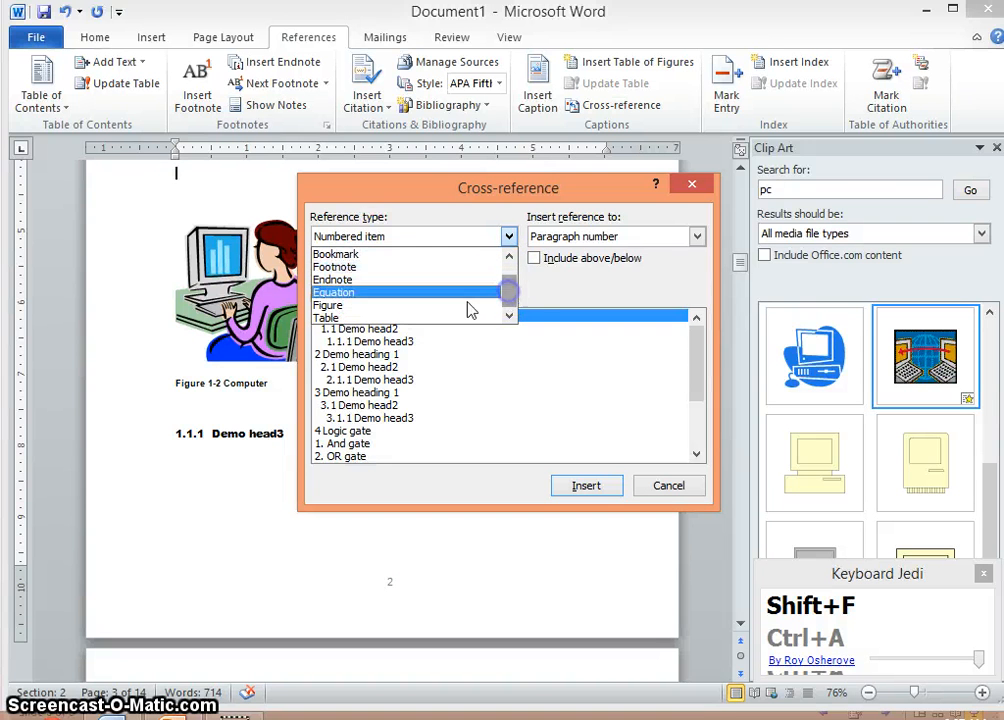
{"action": "left_click", "coordinate": [346, 305]}
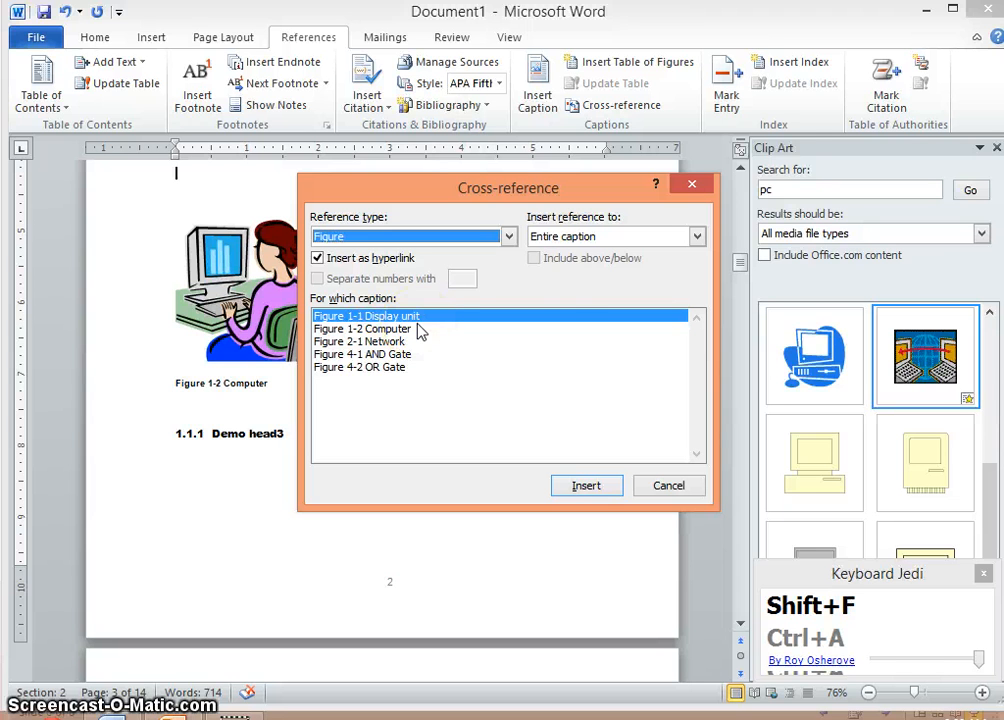
{"action": "left_click", "coordinate": [597, 242]}
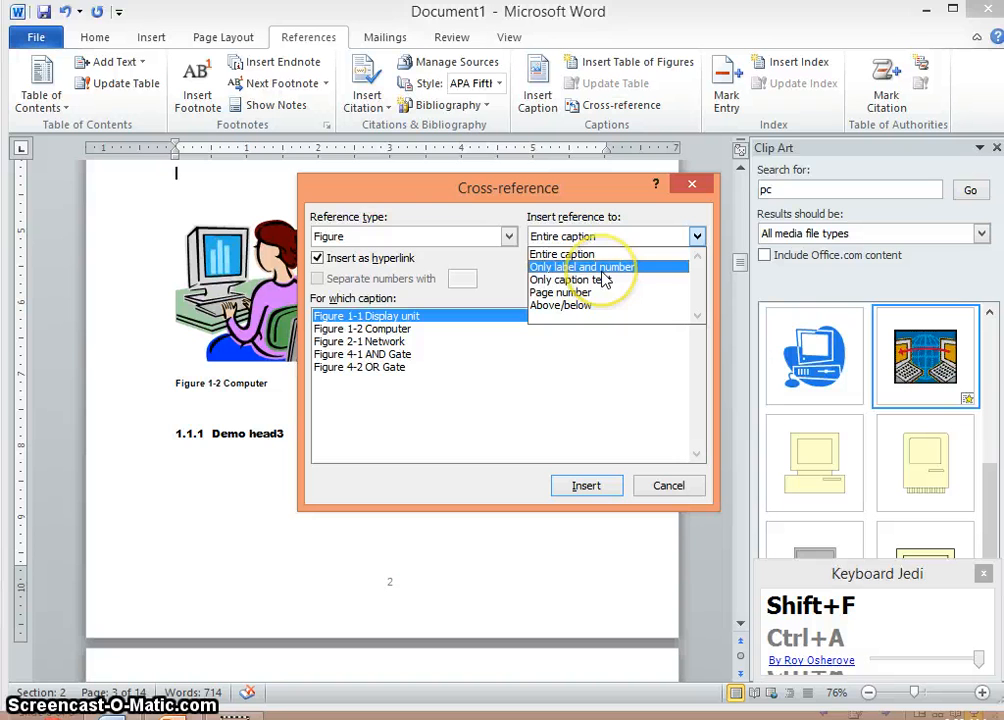
{"action": "left_click", "coordinate": [602, 269]}
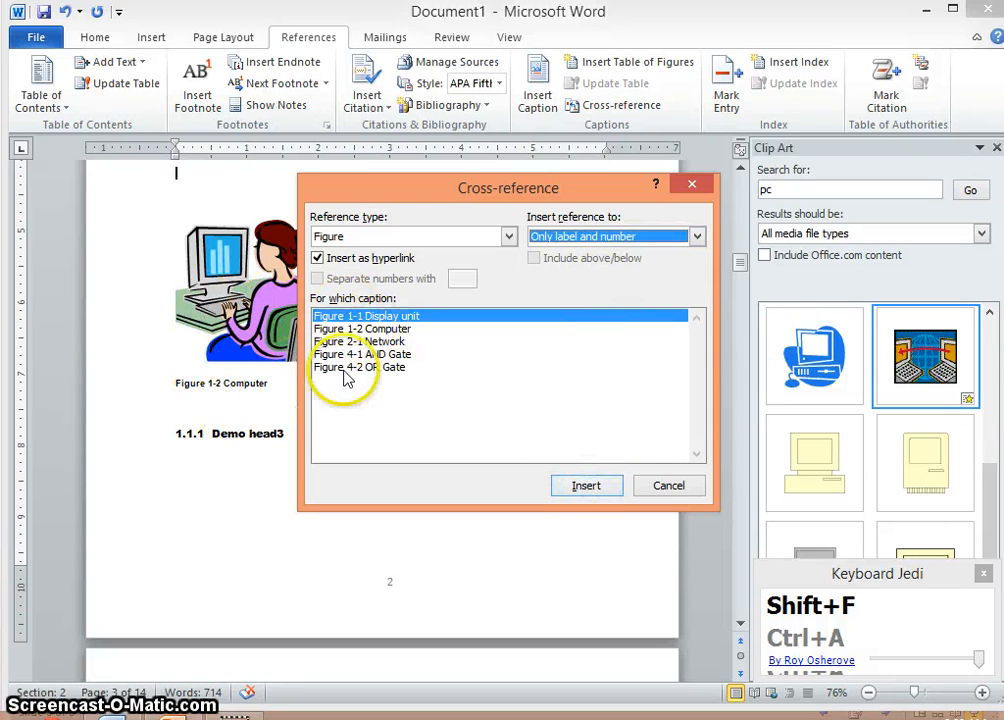
{"action": "left_click", "coordinate": [330, 328]}
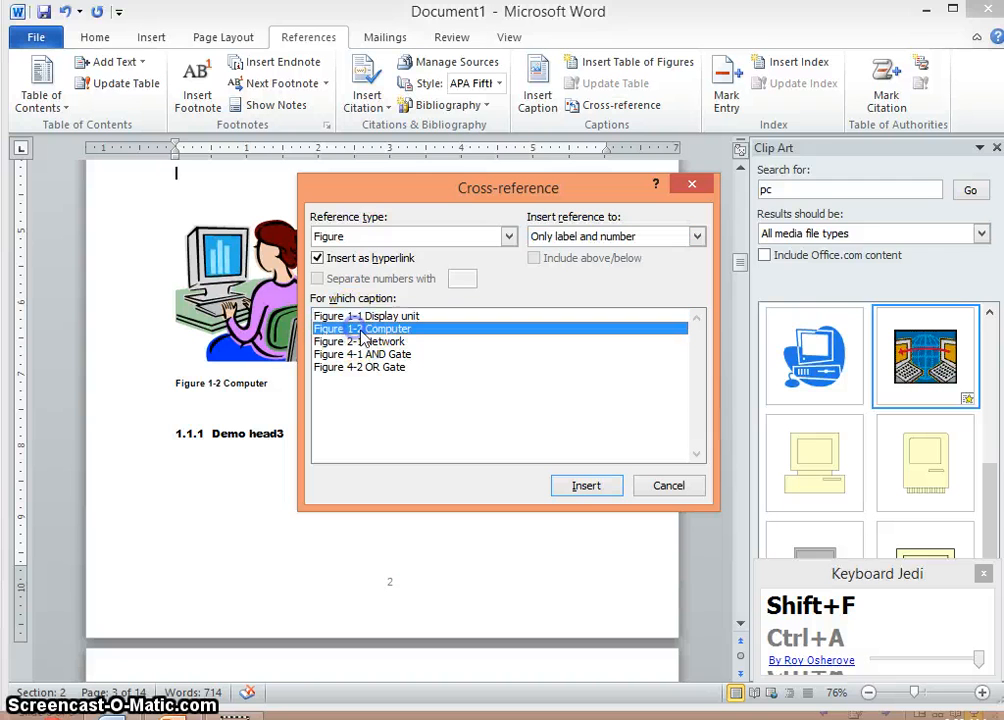
{"action": "left_click", "coordinate": [585, 488]}
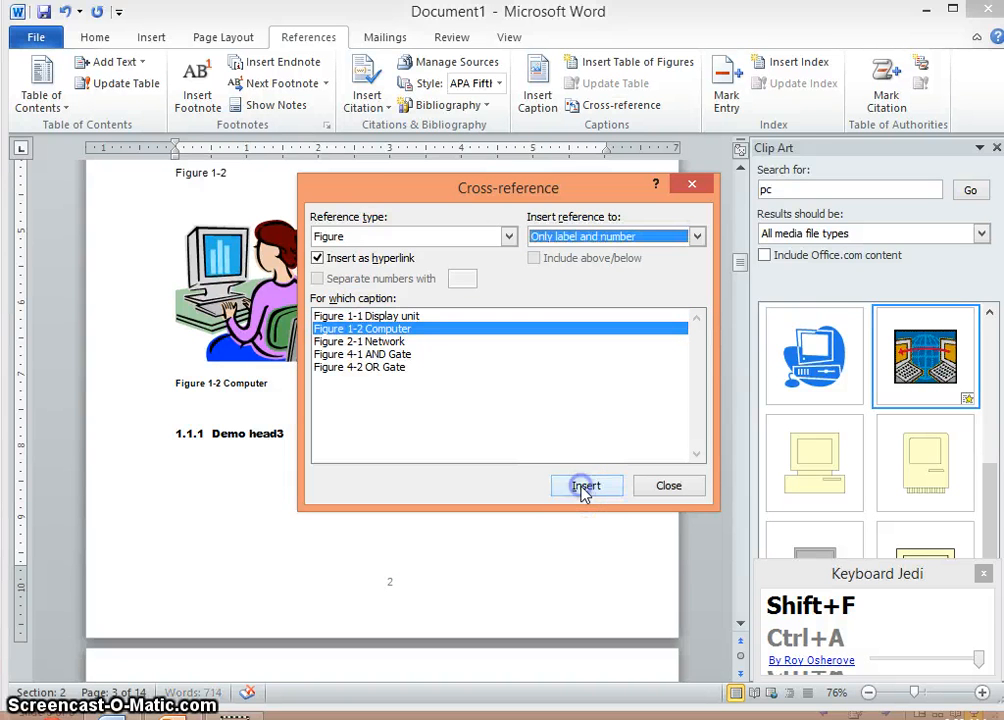
{"action": "left_click", "coordinate": [666, 487]}
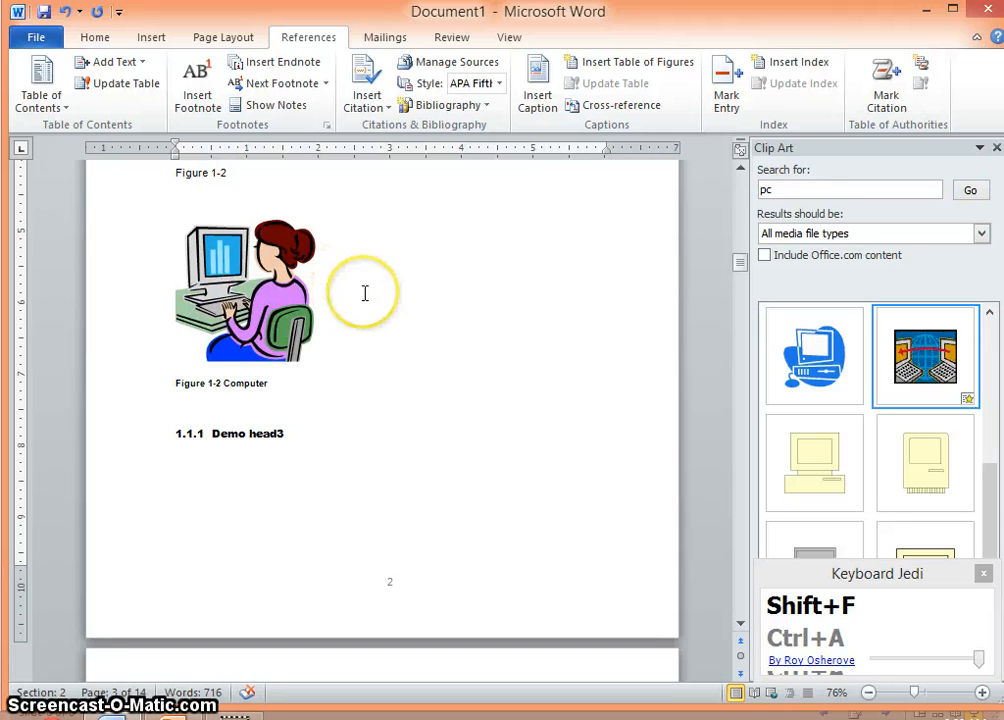
- Continue the line after the inserted Figure 1-2 cross-reference with the text "shows...."
{"action": "left_click", "coordinate": [365, 293]}
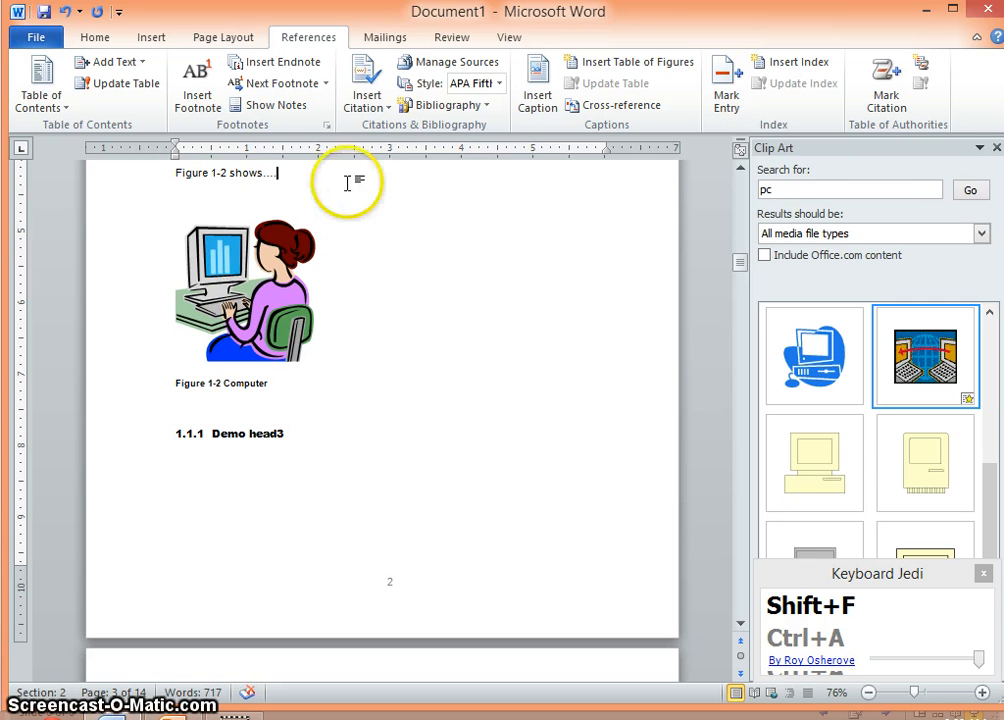
{"action": "scroll", "coordinate": [270, 400], "scroll_direction": "up", "scroll_amount": 1}
{"action": "scroll", "coordinate": [270, 405], "scroll_direction": "up", "scroll_amount": 8}
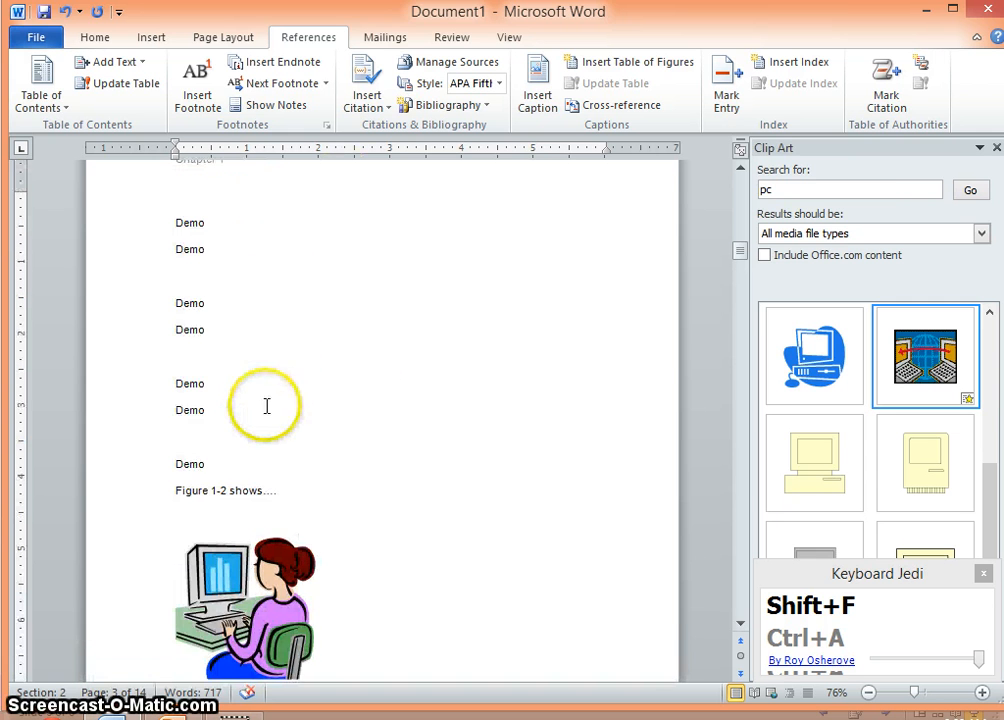